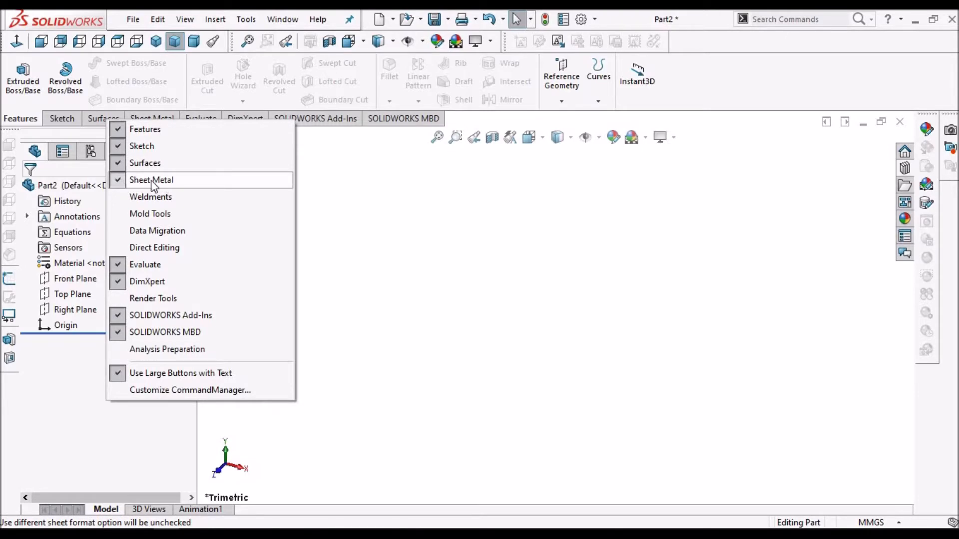
- Start a new sketch on the Top Plane for the sheet metal base
{"action": "left_click", "coordinate": [307, 179]}
{"action": "left_click", "coordinate": [158, 120]}
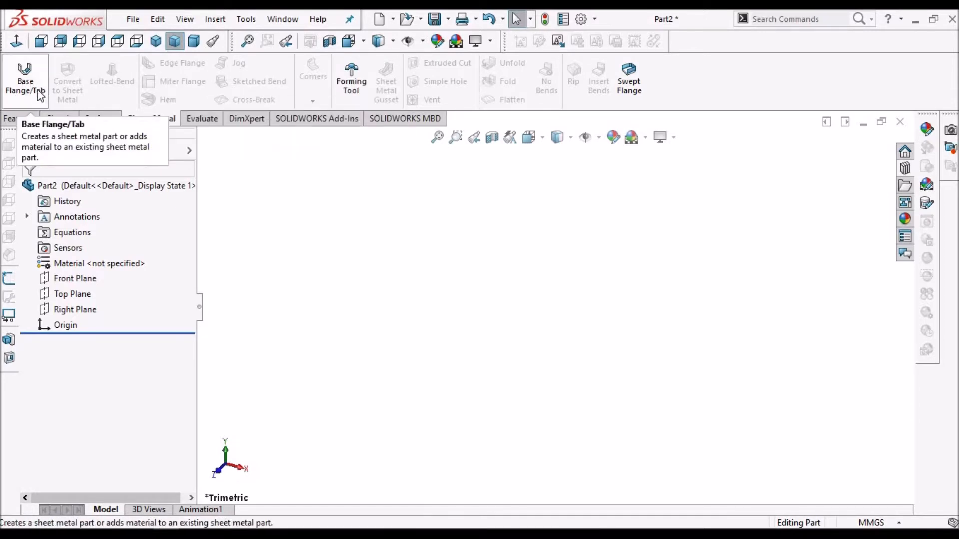
{"action": "left_click", "coordinate": [74, 294]}
{"action": "key", "text": "f"}
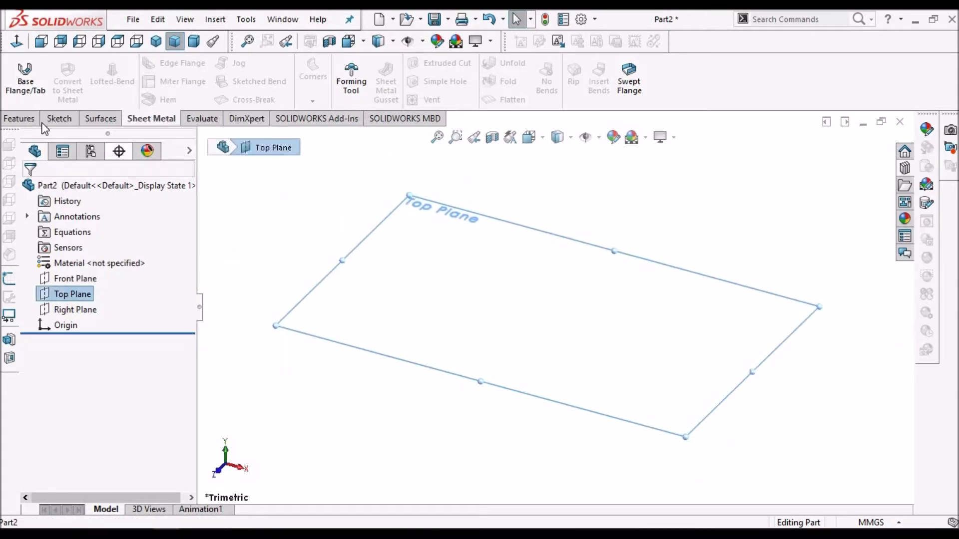
{"action": "left_click", "coordinate": [59, 123]}
{"action": "left_click", "coordinate": [17, 75]}
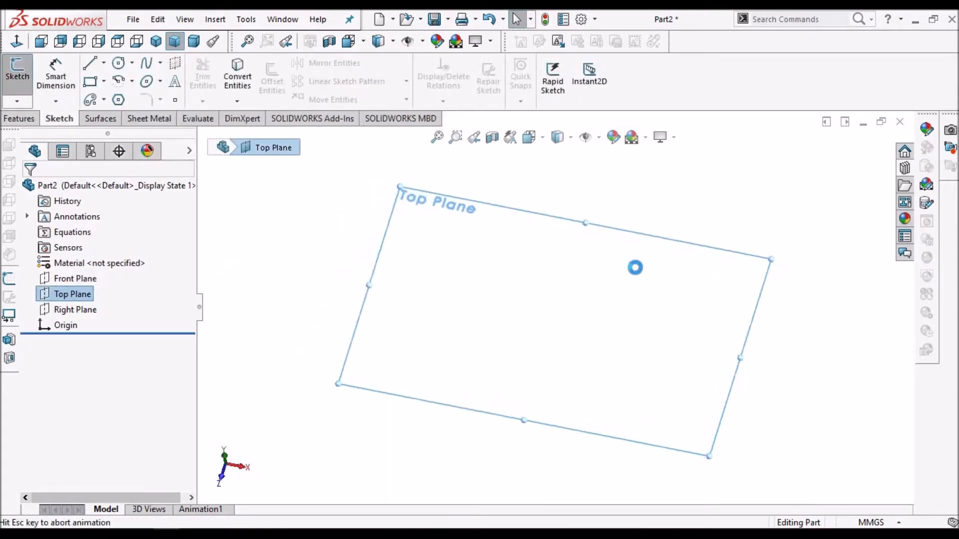
- Sketch a center rectangle from the origin, about 157 mm wide and 82 mm high
{"action": "left_click", "coordinate": [91, 82]}
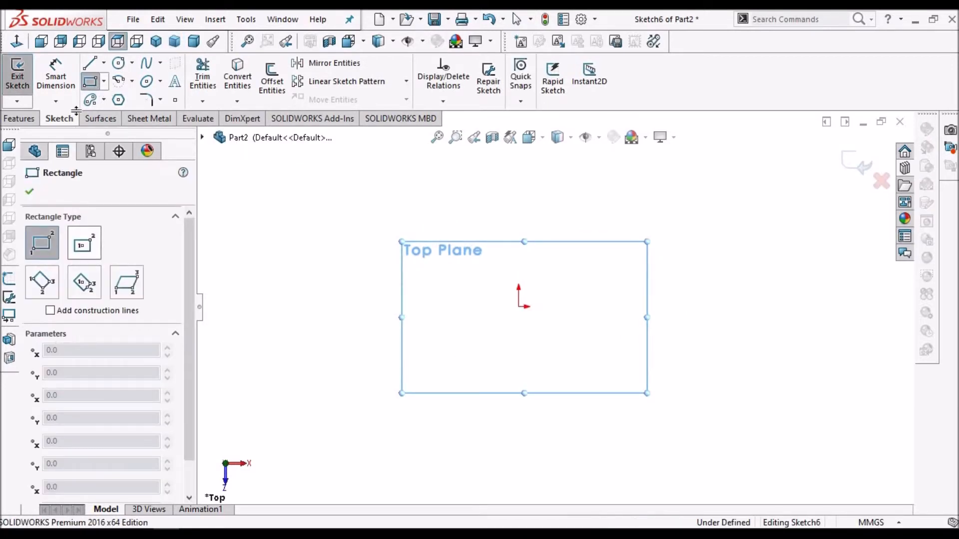
{"action": "left_click", "coordinate": [103, 82]}
{"action": "left_click", "coordinate": [93, 119]}
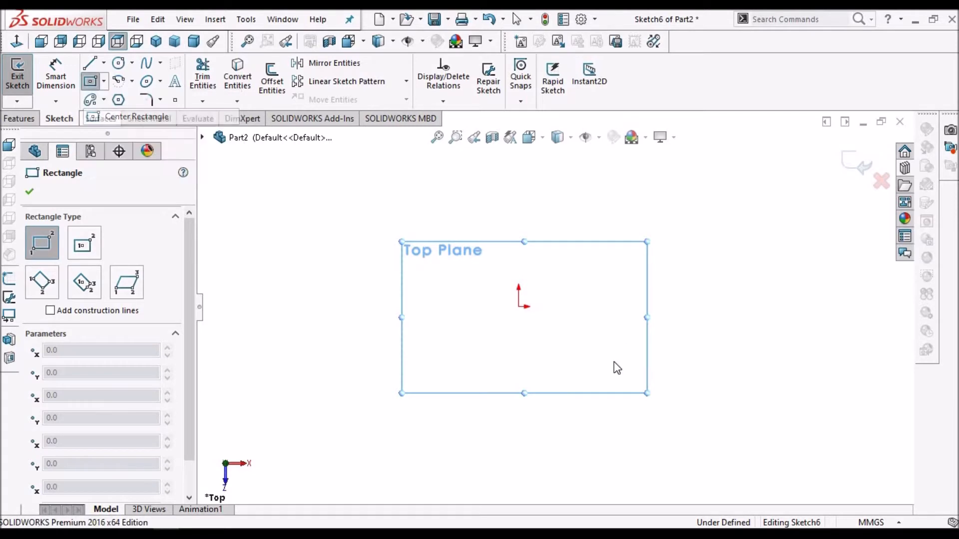
{"action": "left_click", "coordinate": [518, 306]}
{"action": "left_click", "coordinate": [627, 249]}
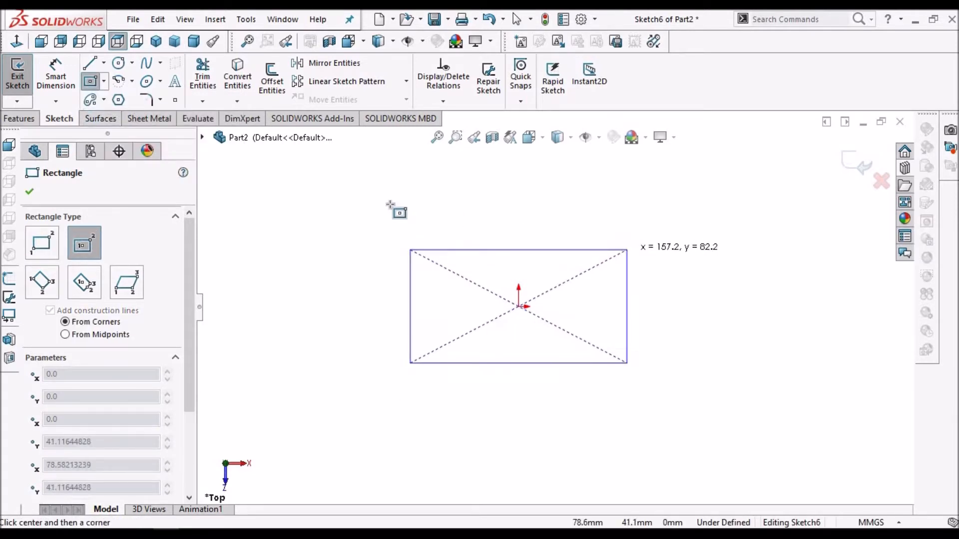
{"action": "right_click", "coordinate": [394, 210]}
{"action": "left_click", "coordinate": [397, 213]}
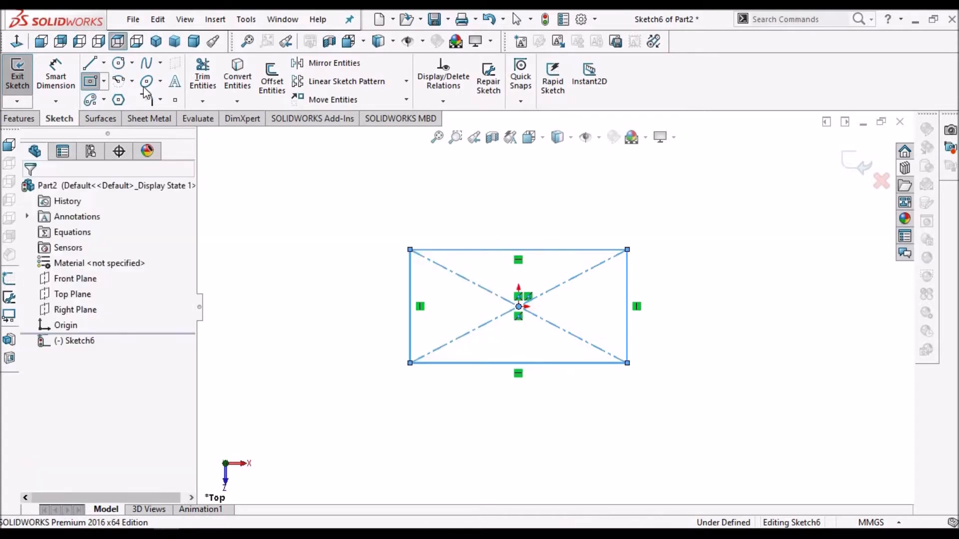
- Dimension the rectangle's lower horizontal edge to 150 mm
{"action": "left_click", "coordinate": [56, 69]}
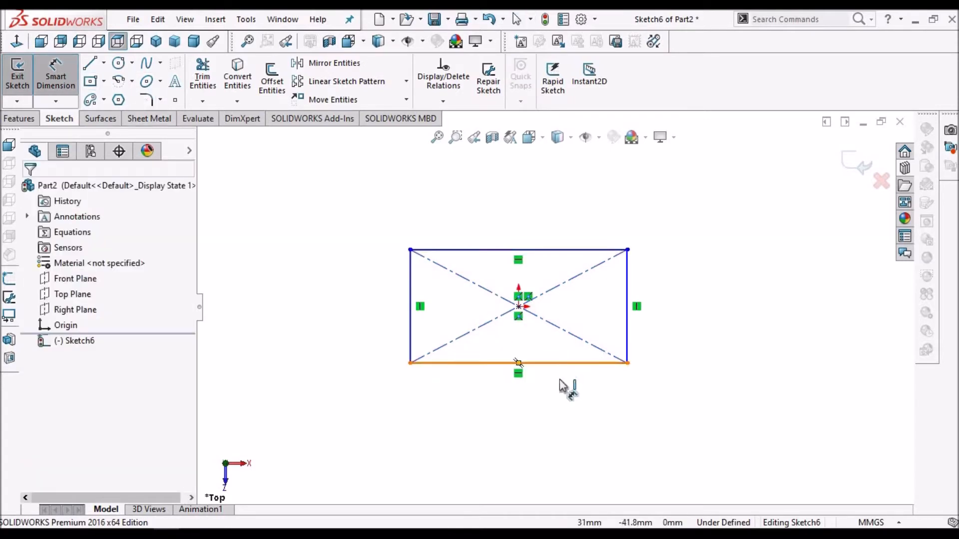
{"action": "left_click", "coordinate": [519, 364]}
{"action": "left_click", "coordinate": [560, 381]}
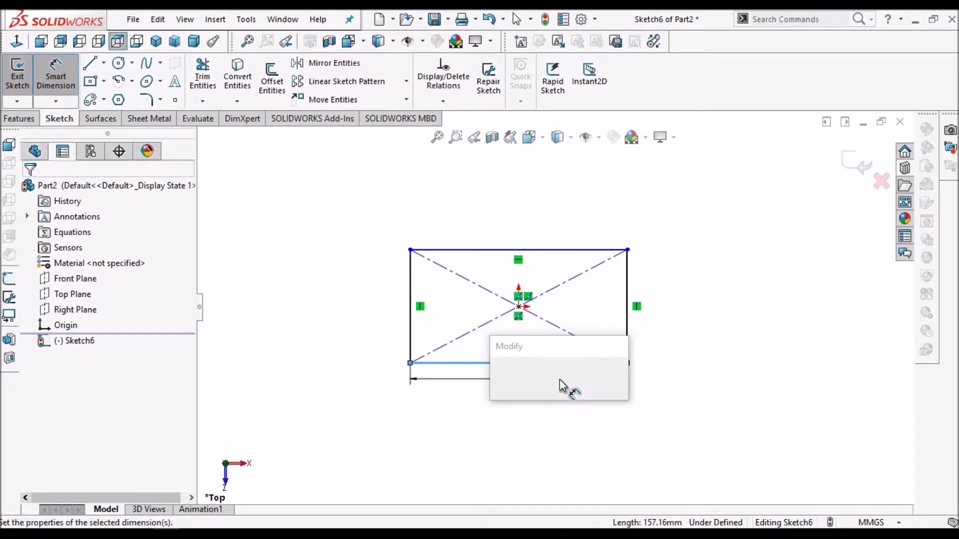
{"action": "type", "text": "150"}
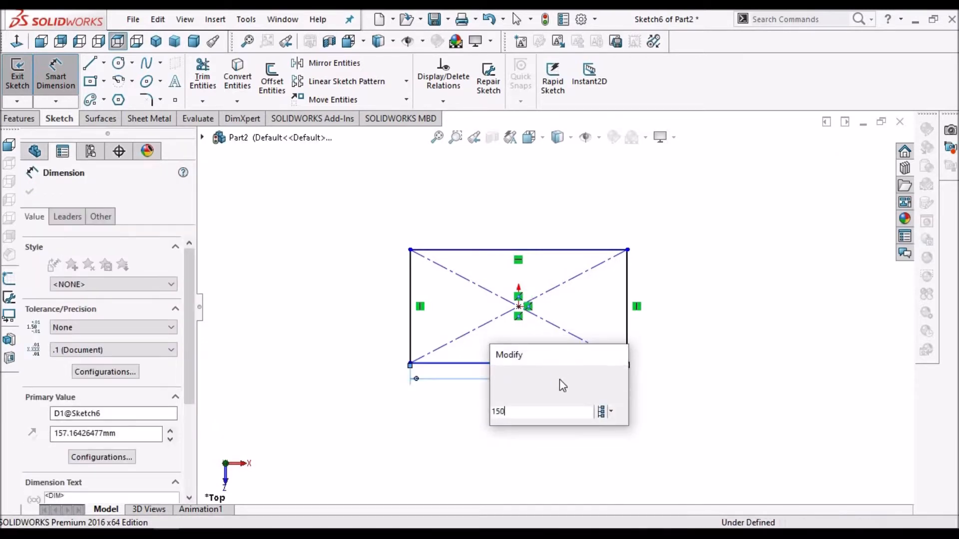
{"action": "key", "text": "Return"}
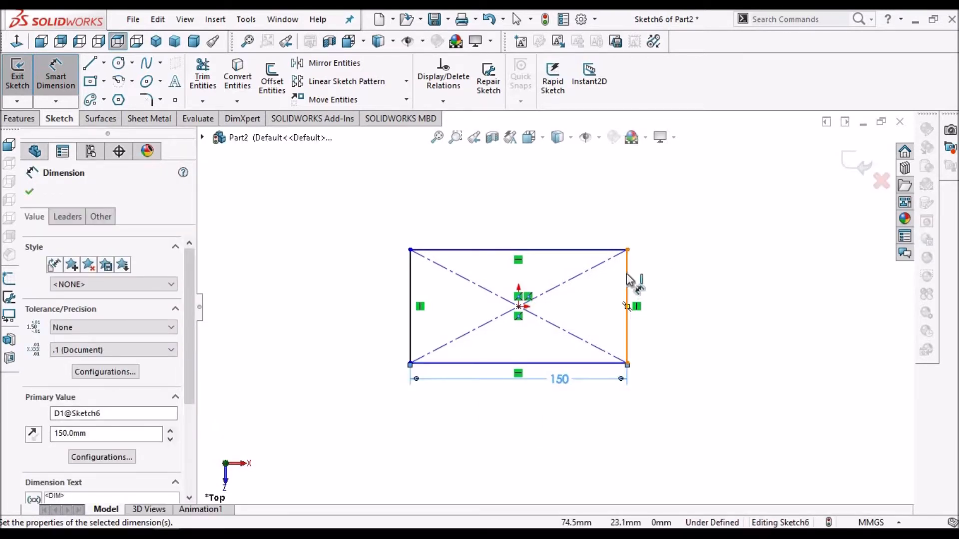
- Dimension the rectangle's vertical side to 80 mm and finish dimensioning
{"action": "left_click", "coordinate": [628, 302]}
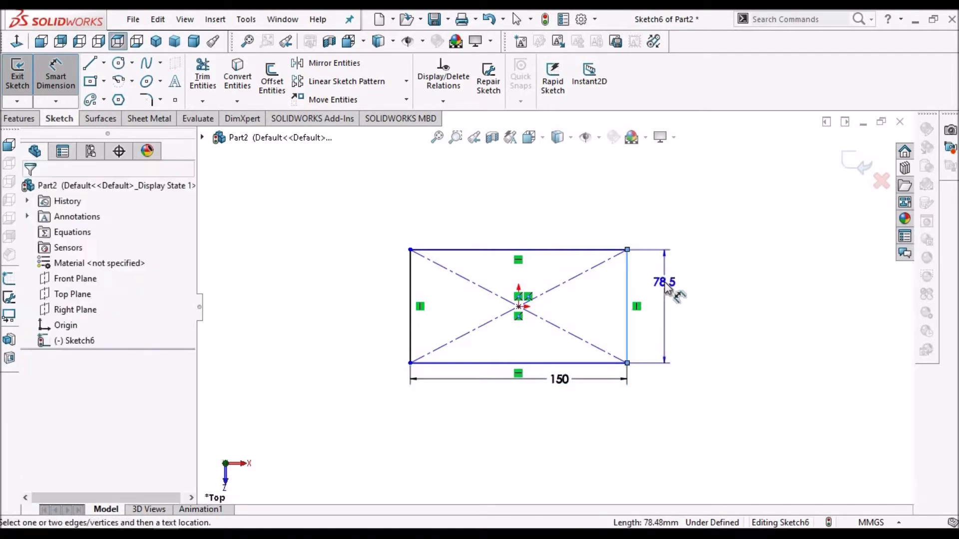
{"action": "left_click", "coordinate": [669, 284]}
{"action": "type", "text": "50.0mm"}
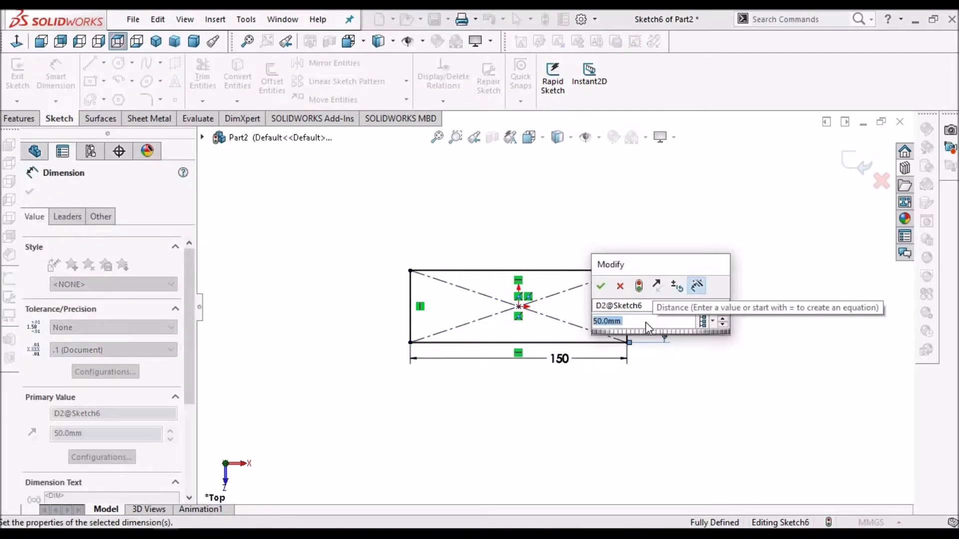
{"action": "type", "text": "80"}
{"action": "key", "text": "Return"}
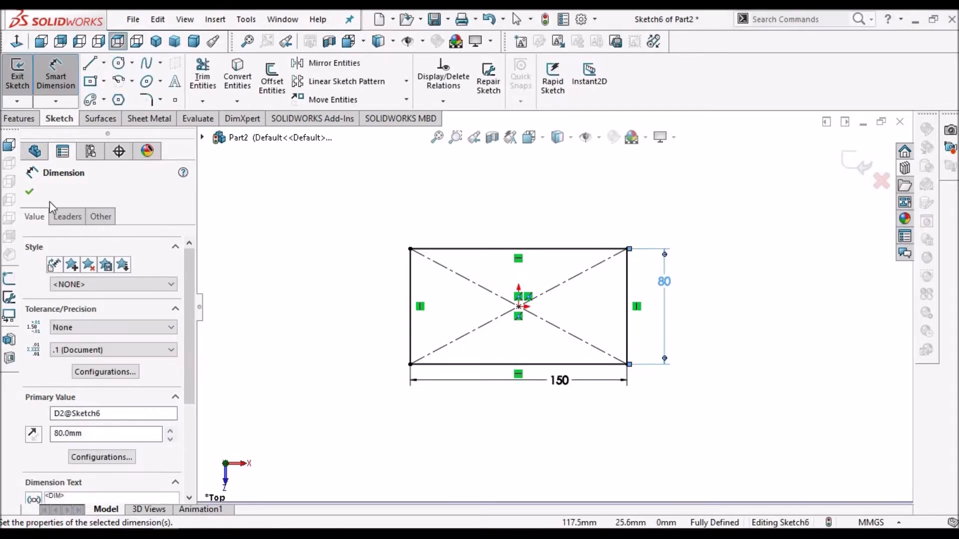
{"action": "left_click", "coordinate": [29, 192]}
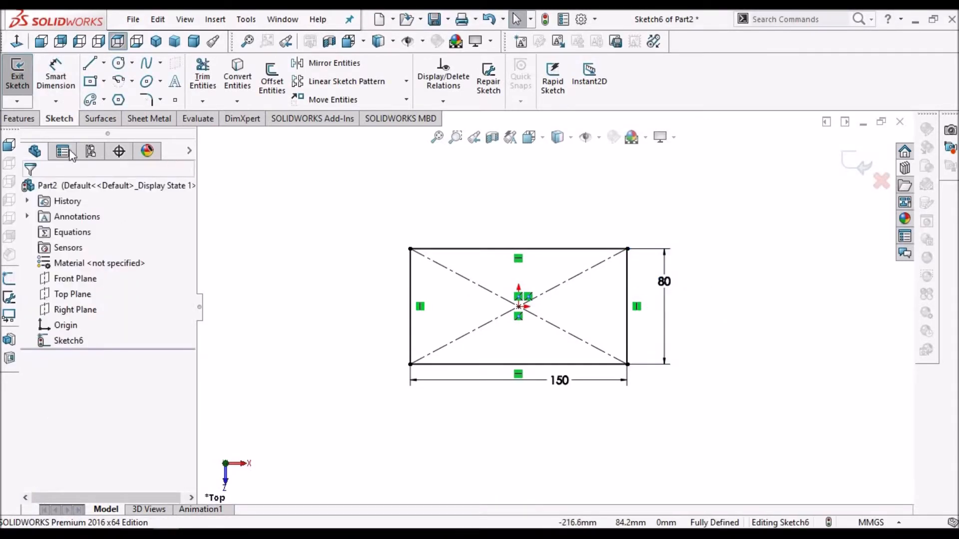
- Create a 2 mm thick base flange from the rectangle with a K-Factor of 0.4 and Tear auto relief
{"action": "left_click", "coordinate": [150, 119]}
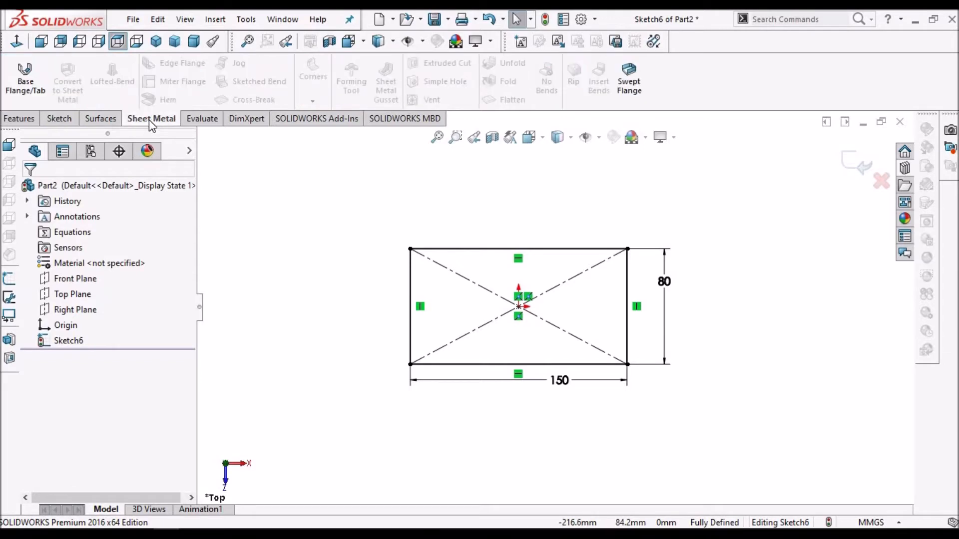
{"action": "left_click", "coordinate": [23, 93]}
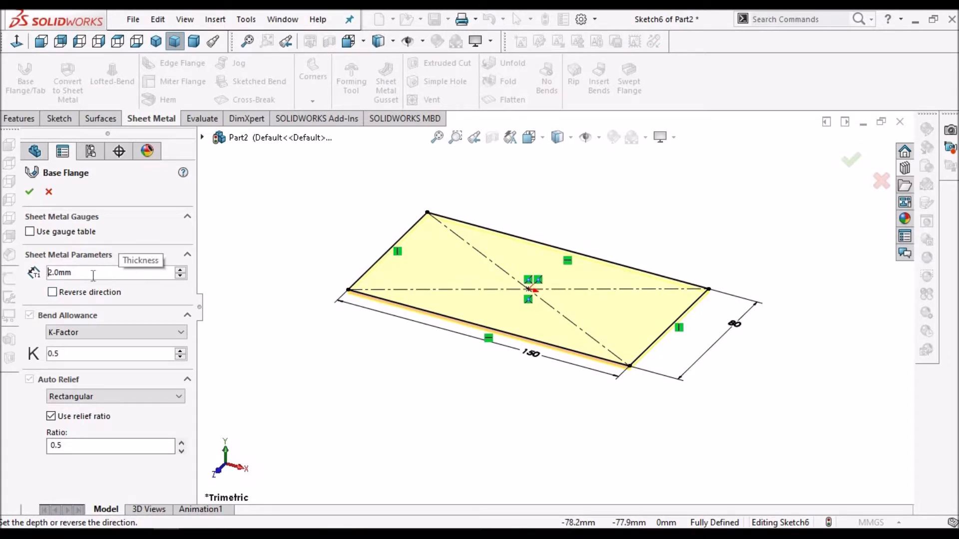
{"action": "double_click", "coordinate": [93, 275]}
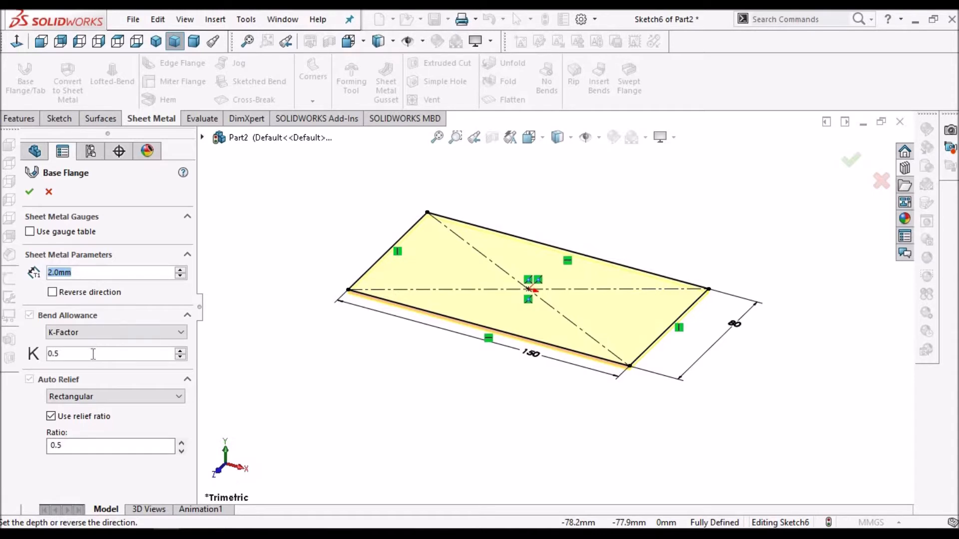
{"action": "left_click", "coordinate": [178, 333]}
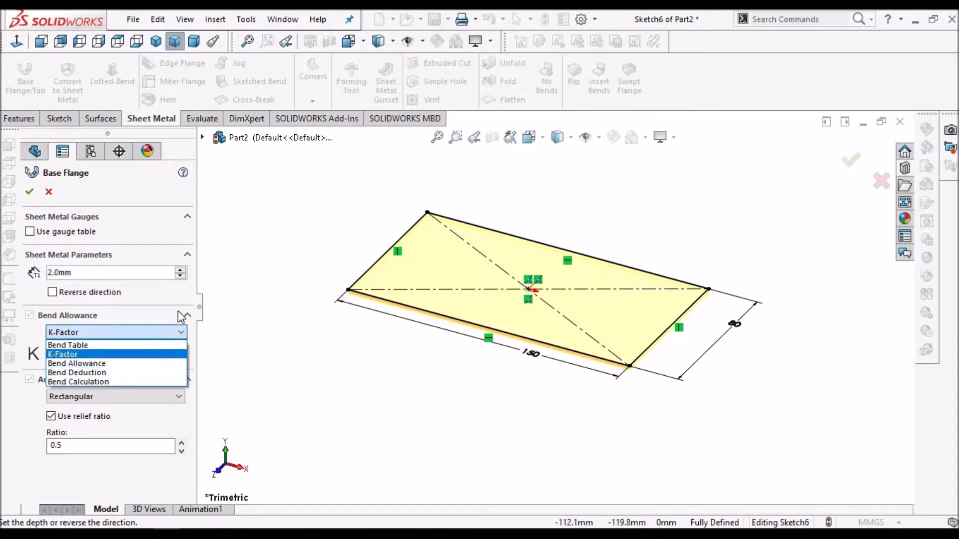
{"action": "left_click", "coordinate": [165, 301]}
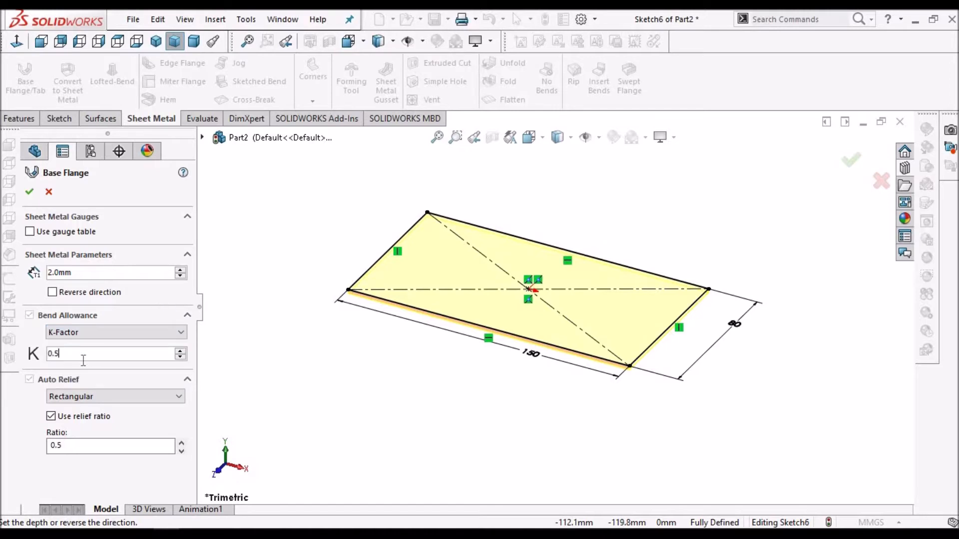
{"action": "key", "text": "BackSpace"}
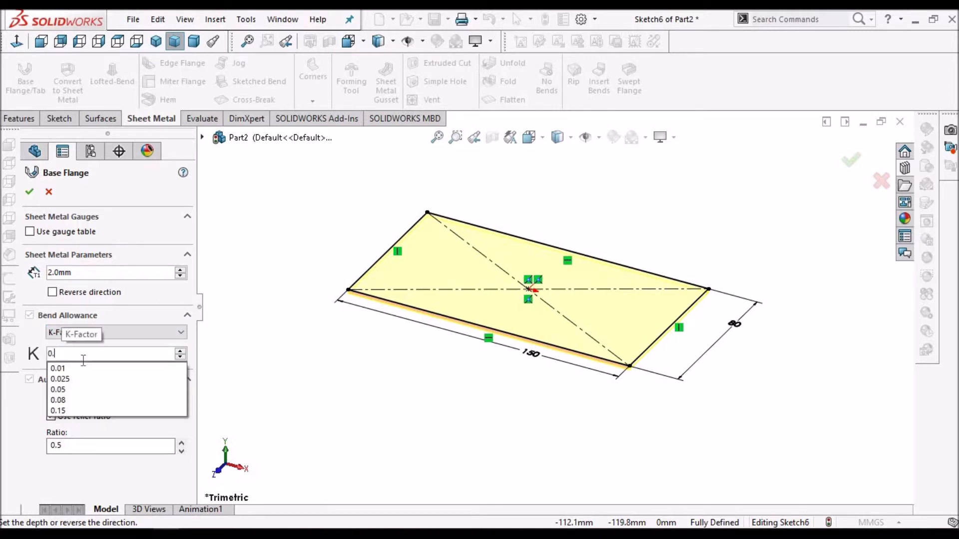
{"action": "type", "text": "4"}
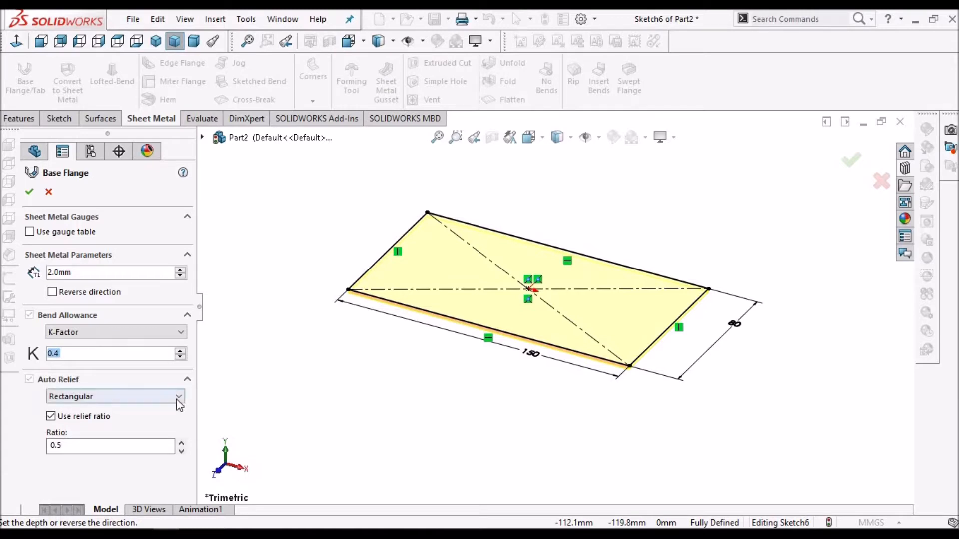
{"action": "left_click", "coordinate": [177, 397]}
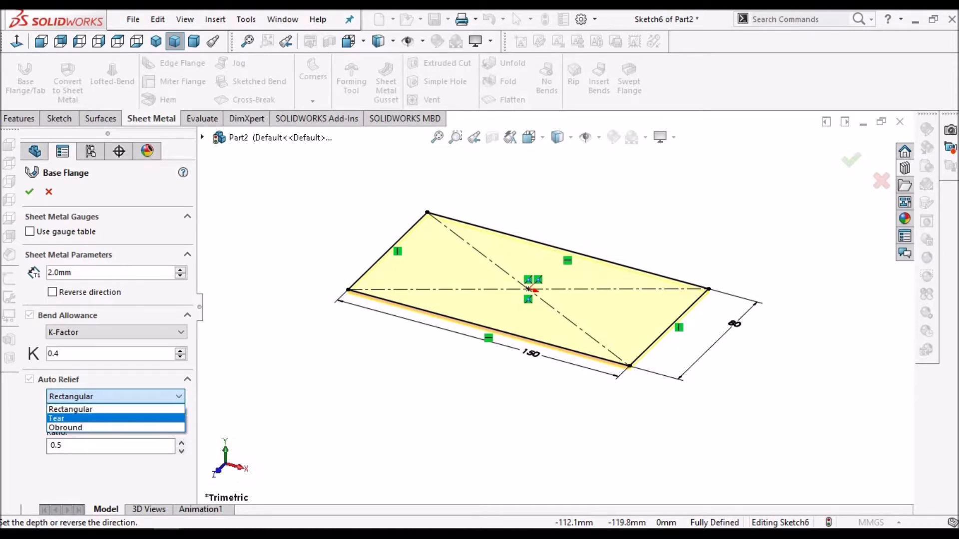
{"action": "left_click", "coordinate": [75, 419]}
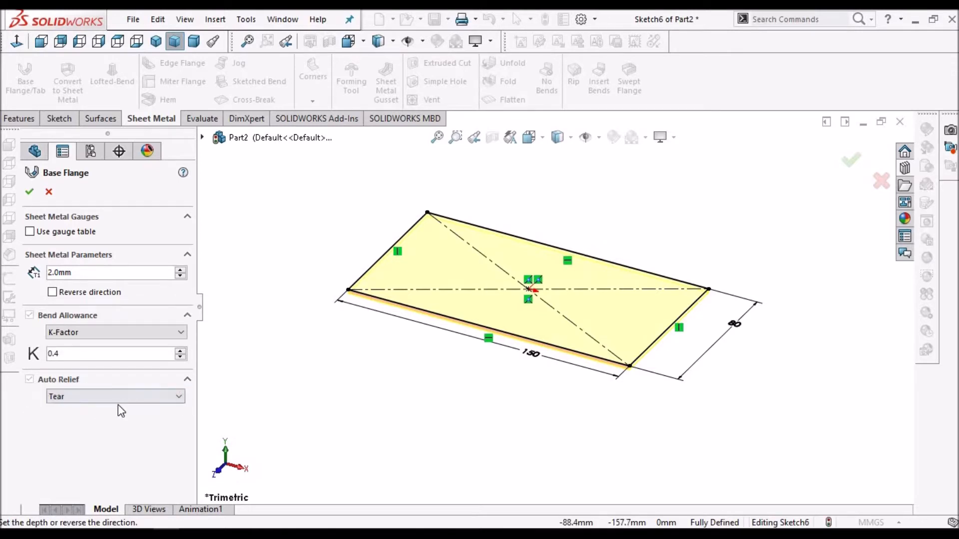
{"action": "left_click", "coordinate": [29, 192]}
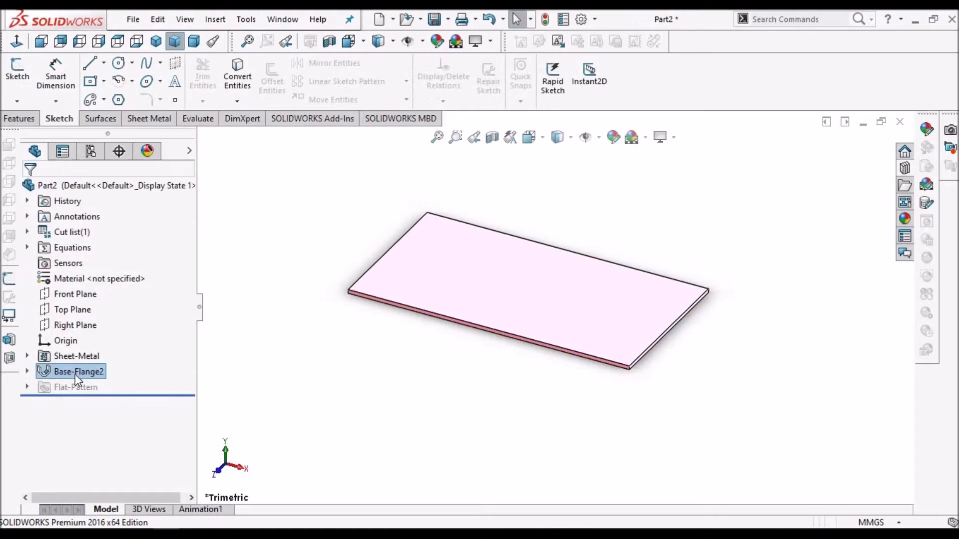
- Examine the base flange and the Sheet-Metal feature's bend radius, thickness, bend allowance and relief settings without changing them
{"action": "left_click", "coordinate": [85, 373]}
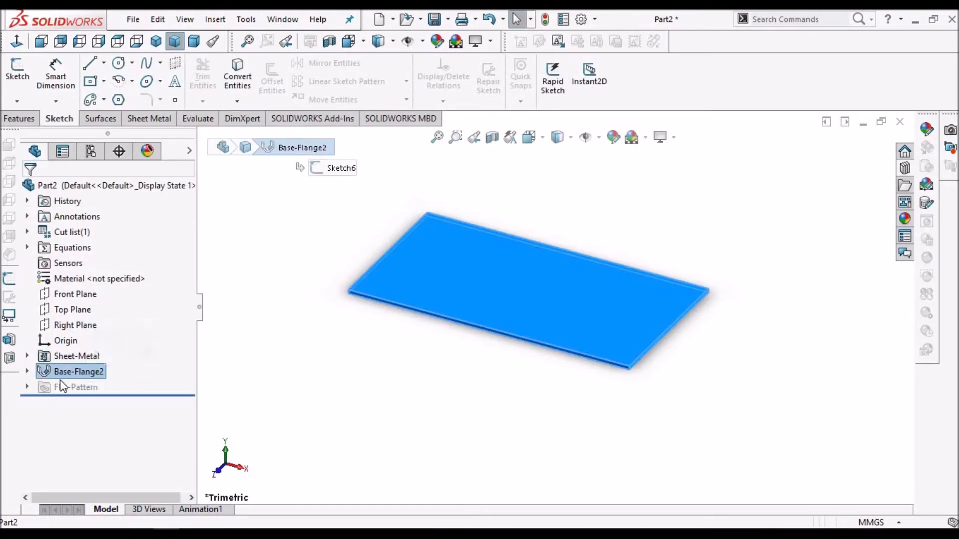
{"action": "left_click", "coordinate": [58, 358]}
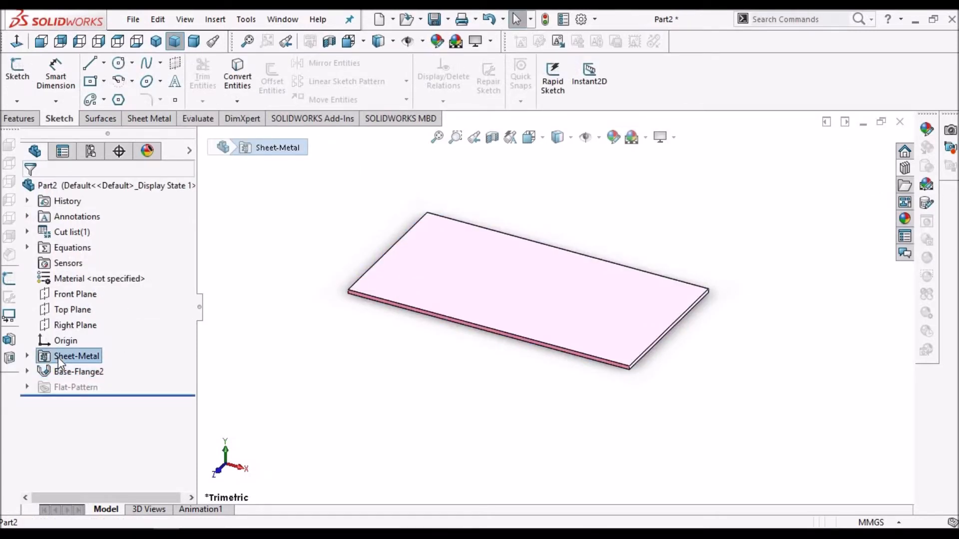
{"action": "right_click", "coordinate": [58, 358]}
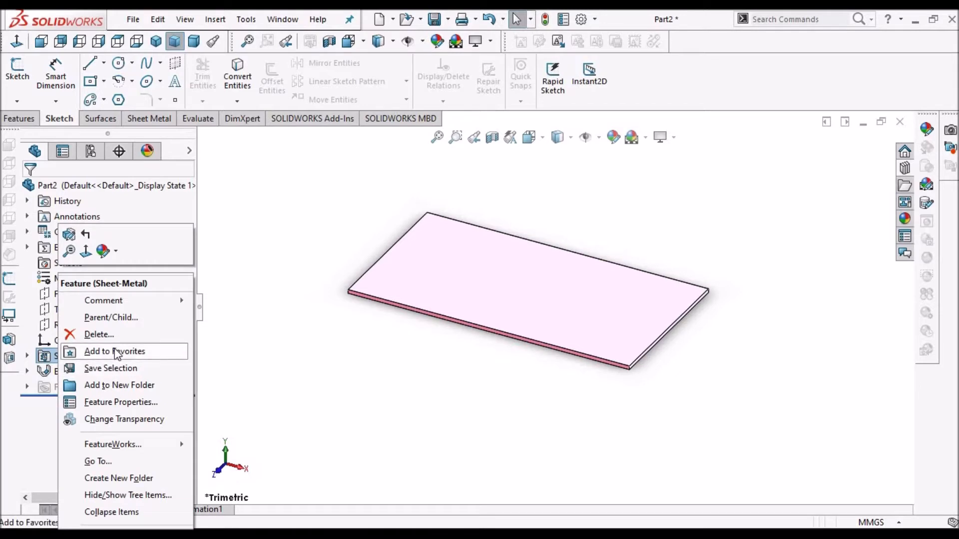
{"action": "left_click", "coordinate": [70, 235]}
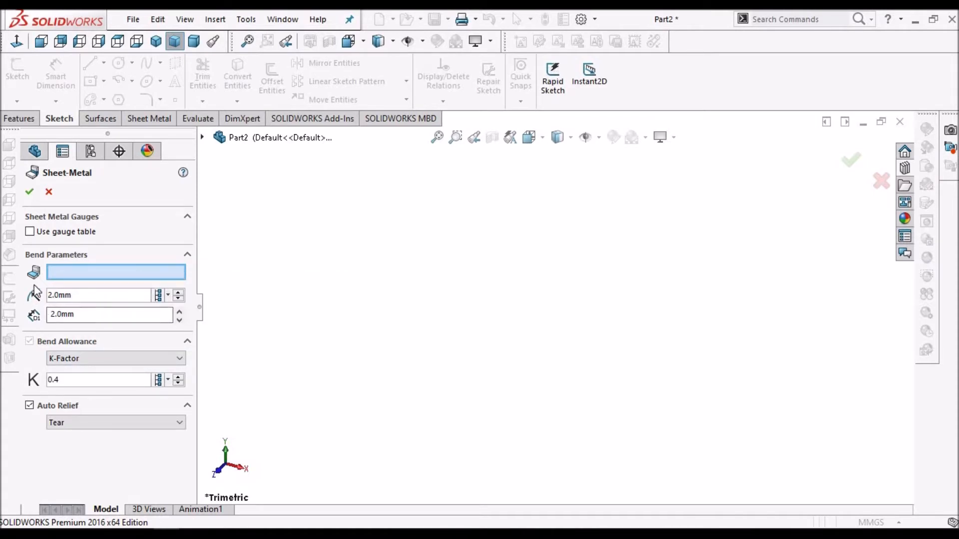
{"action": "left_click", "coordinate": [49, 193]}
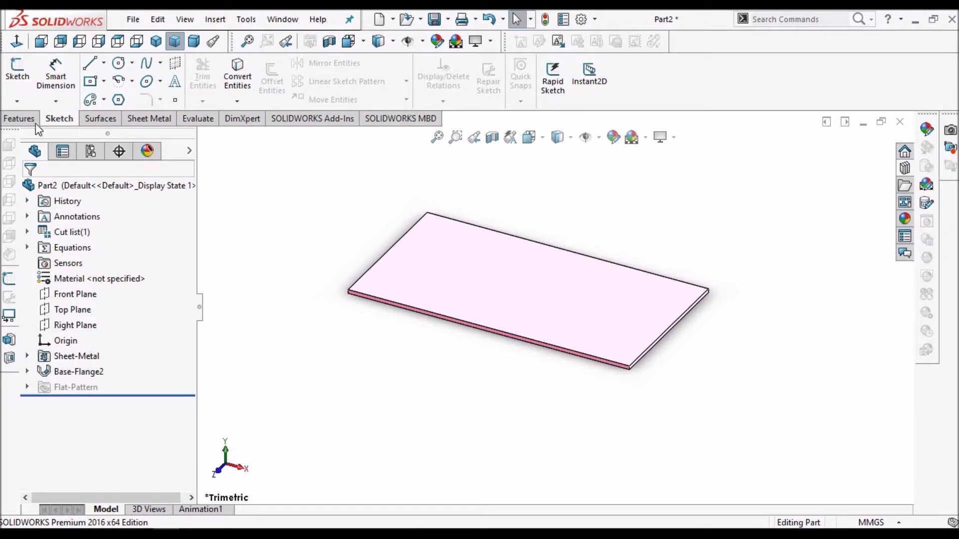
{"action": "left_click", "coordinate": [78, 372]}
{"action": "left_click", "coordinate": [613, 287]}
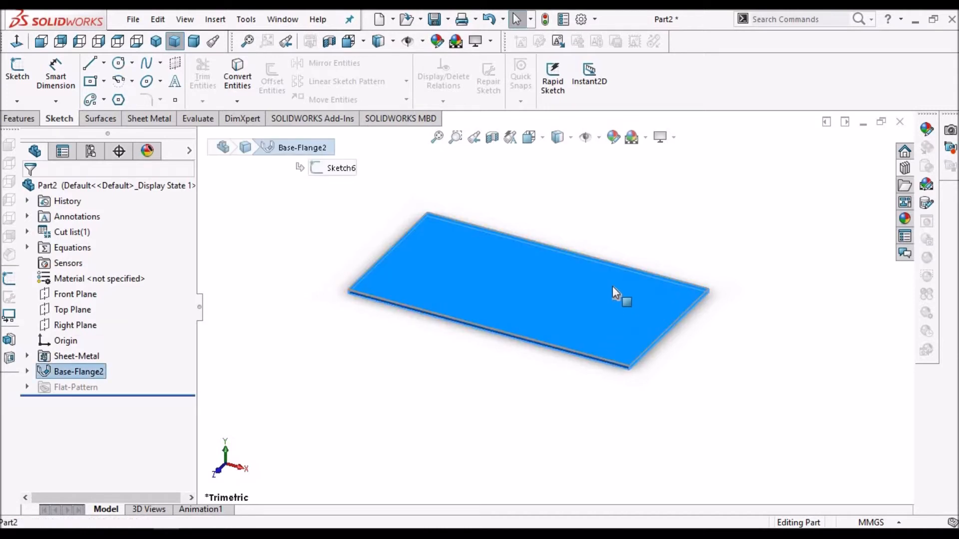
{"action": "left_click", "coordinate": [323, 259]}
- Start an edge flange on the base flange's front long edge, extending upward with a 60 mm length
{"action": "left_click", "coordinate": [149, 119]}
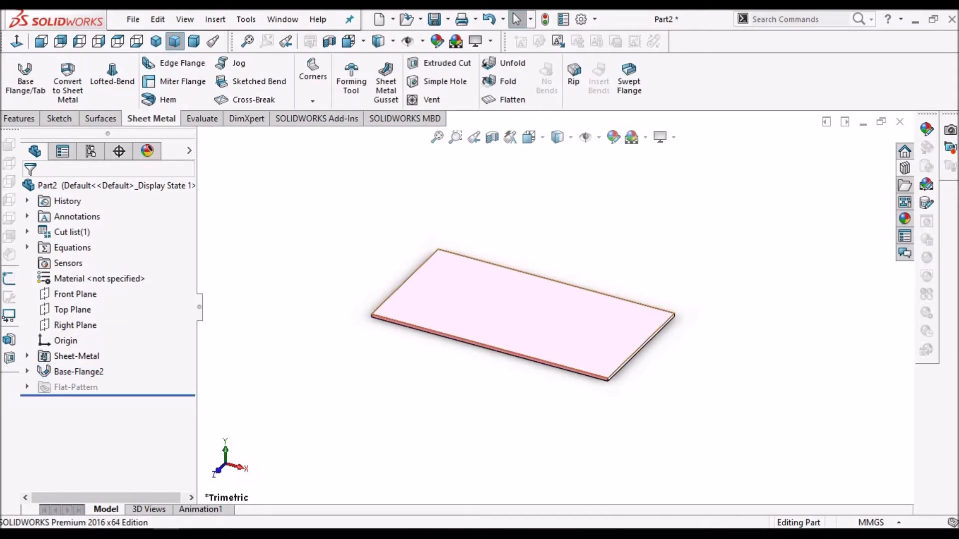
{"action": "left_click", "coordinate": [175, 64]}
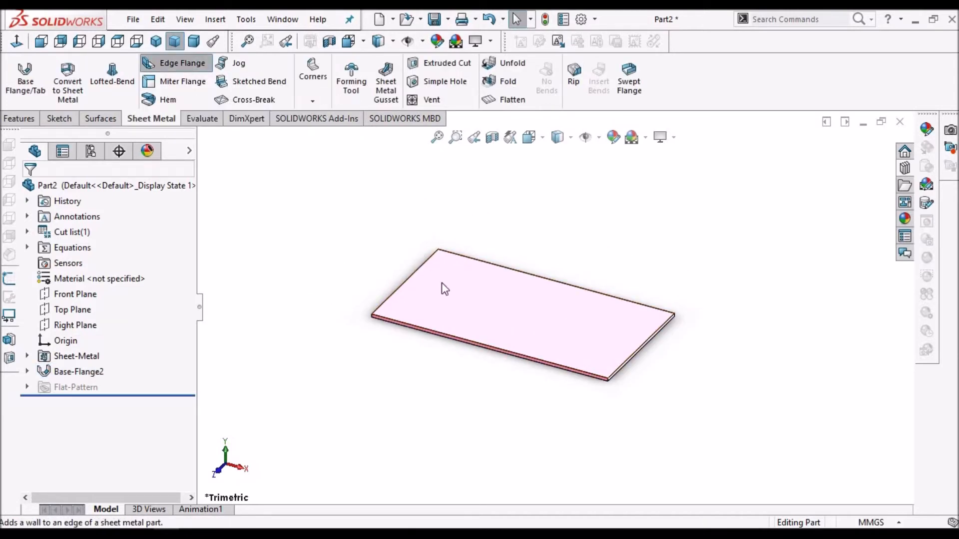
{"action": "scroll", "coordinate": [540, 320], "scroll_direction": "down", "scroll_amount": 2}
{"action": "left_click", "coordinate": [500, 365]}
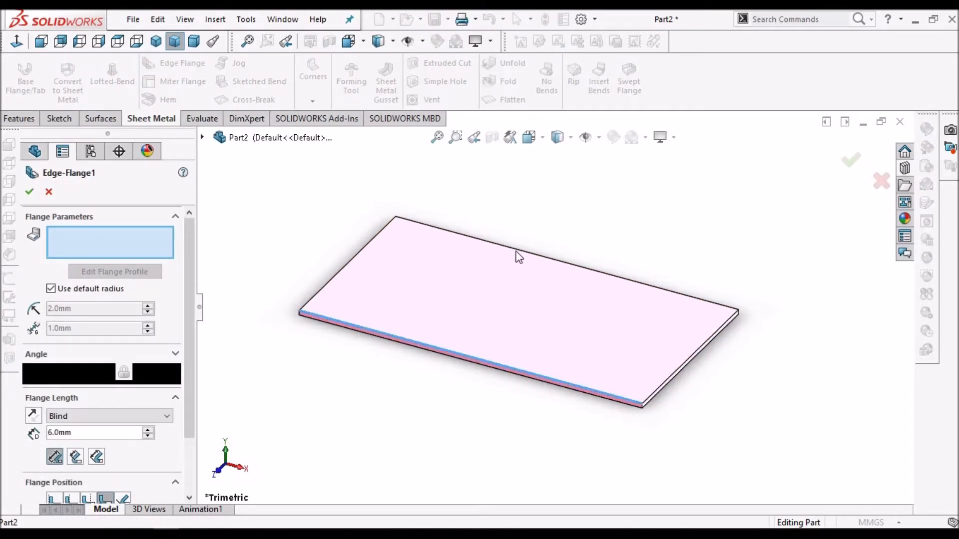
{"action": "left_click", "coordinate": [481, 206]}
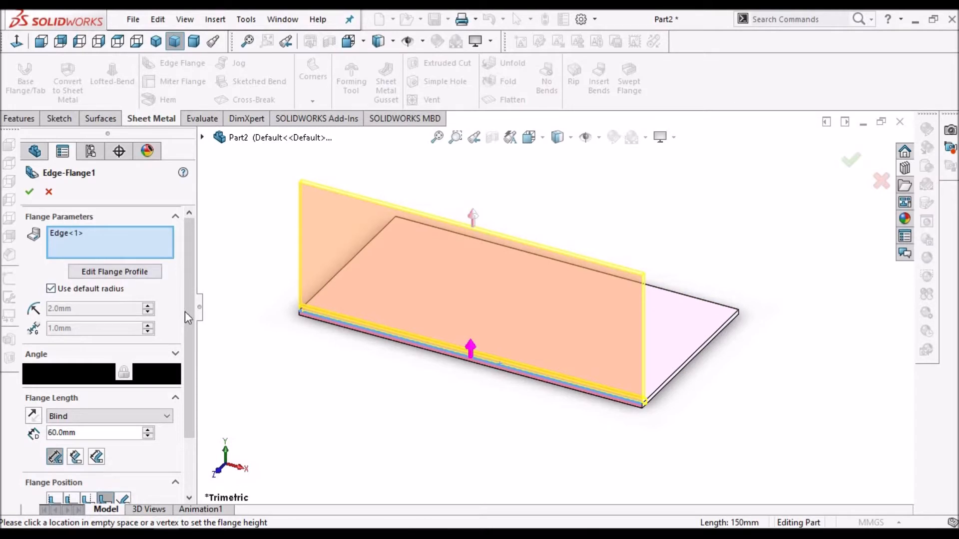
- Set the flange position to Material Outside and inspect how the previewed bend sits against the selected edge
{"action": "left_click_drag", "start_coordinate": [187, 310], "coordinate": [187, 393]}
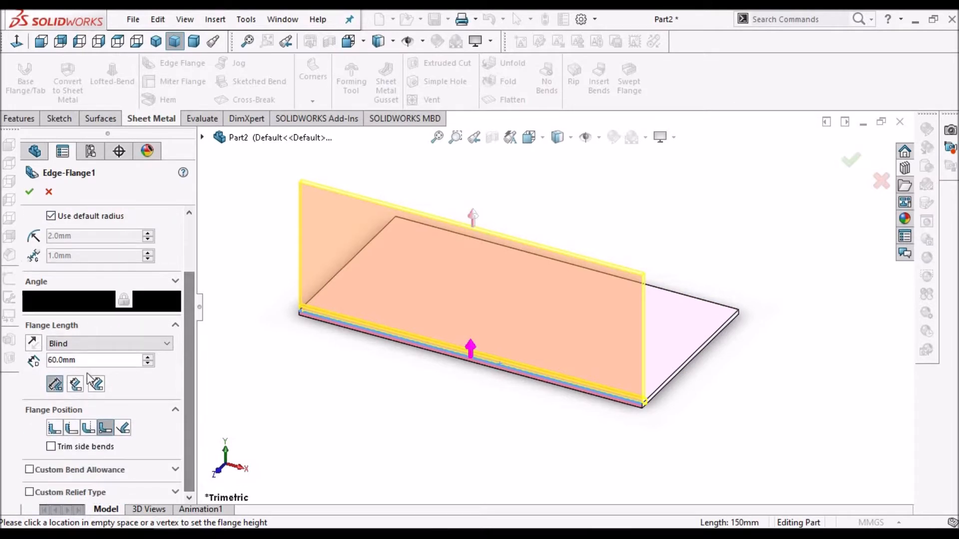
{"action": "left_click", "coordinate": [71, 428]}
{"action": "middle_click_drag", "start_coordinate": [696, 390], "coordinate": [481, 360]}
{"action": "scroll", "coordinate": [423, 369], "scroll_direction": "down", "scroll_amount": 9}
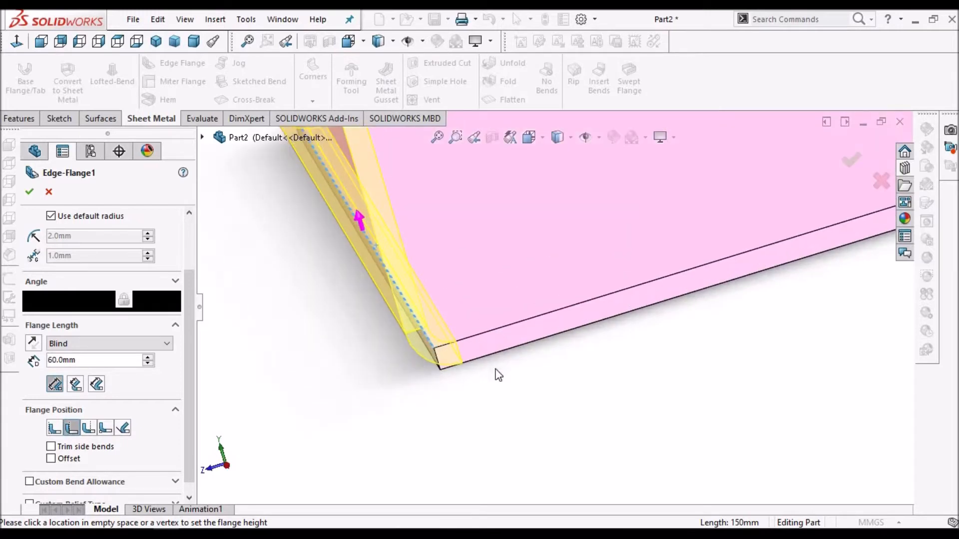
{"action": "middle_click_drag", "start_coordinate": [508, 315], "coordinate": [500, 357]}
{"action": "scroll", "coordinate": [500, 355], "scroll_direction": "up", "scroll_amount": 8}
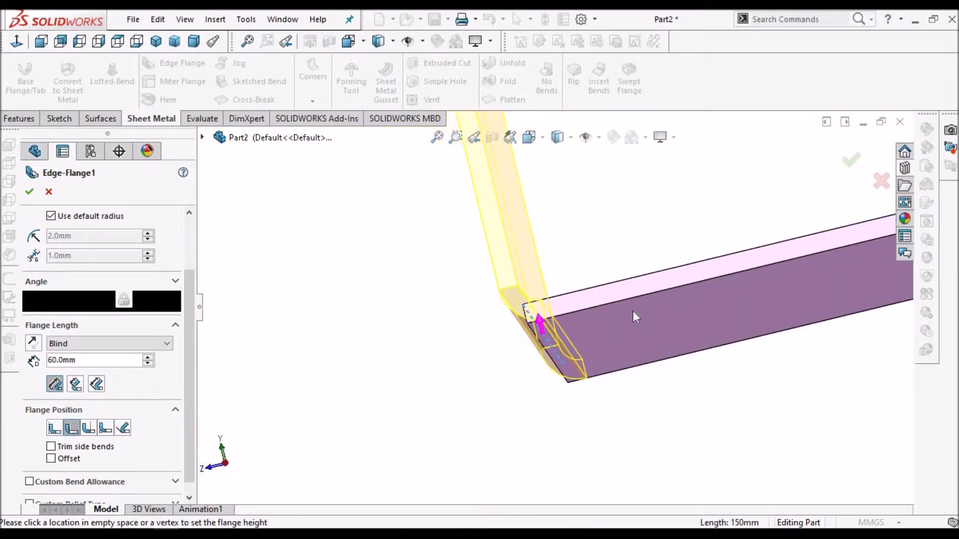
{"action": "middle_click_drag", "start_coordinate": [802, 283], "coordinate": [640, 415]}
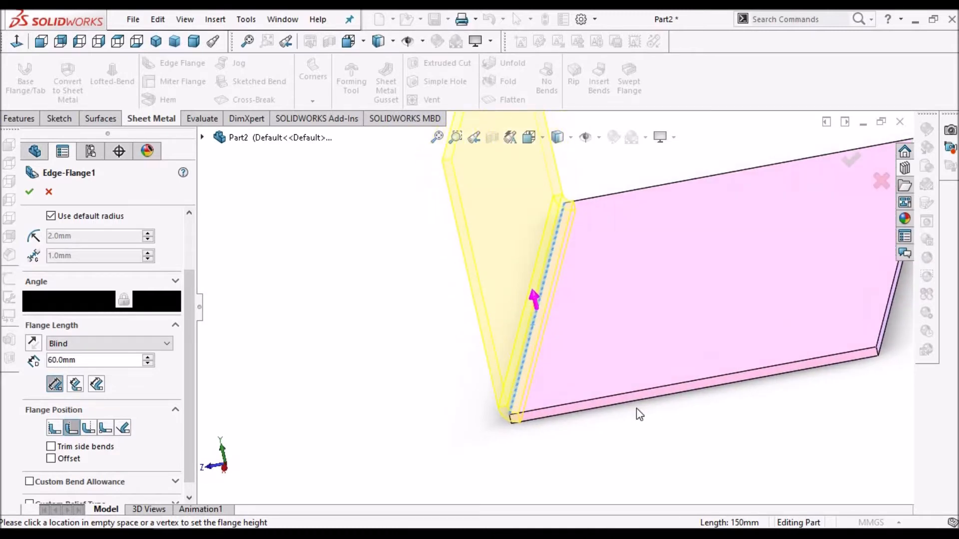
- Switch the flange position to Material Inside and inspect the previewed bend at the plate's corner
{"action": "left_click", "coordinate": [56, 430]}
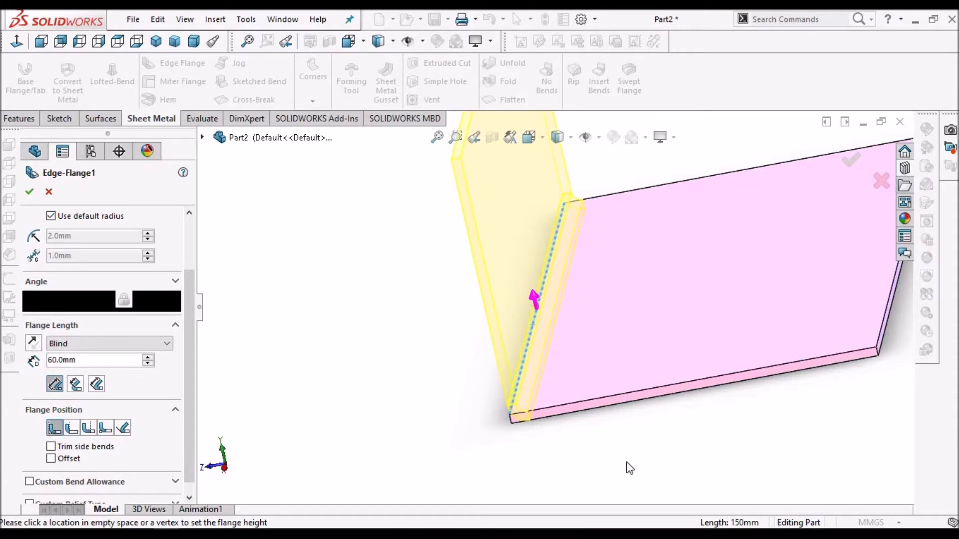
{"action": "middle_click_drag", "start_coordinate": [658, 383], "coordinate": [545, 369]}
{"action": "scroll", "coordinate": [542, 368], "scroll_direction": "down", "scroll_amount": 4}
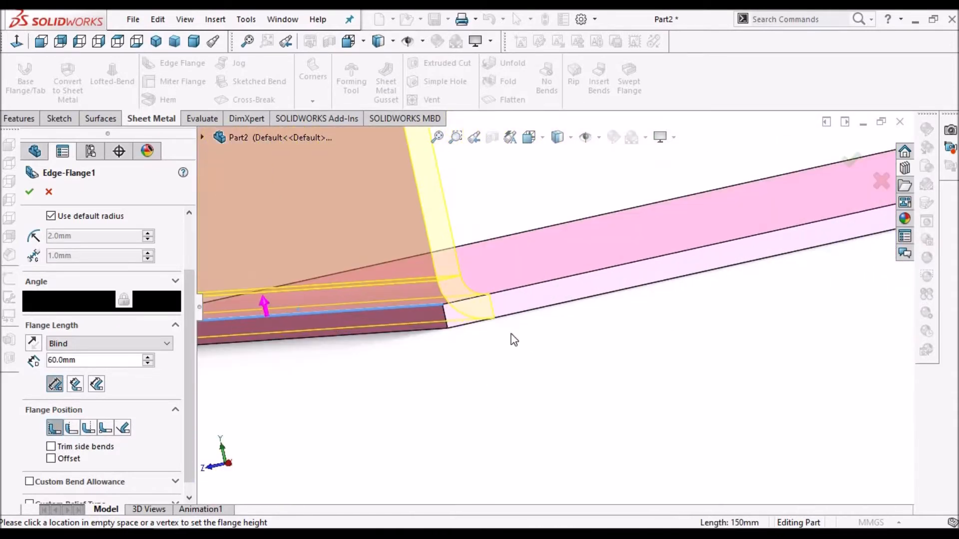
{"action": "scroll", "coordinate": [466, 325], "scroll_direction": "down", "scroll_amount": 2}
{"action": "mouse_move", "coordinate": [479, 316]}
{"action": "middle_mouse_down"}
{"action": "mouse_move", "coordinate": [461, 311]}
{"action": "mouse_move", "coordinate": [477, 328]}
{"action": "middle_mouse_up"}
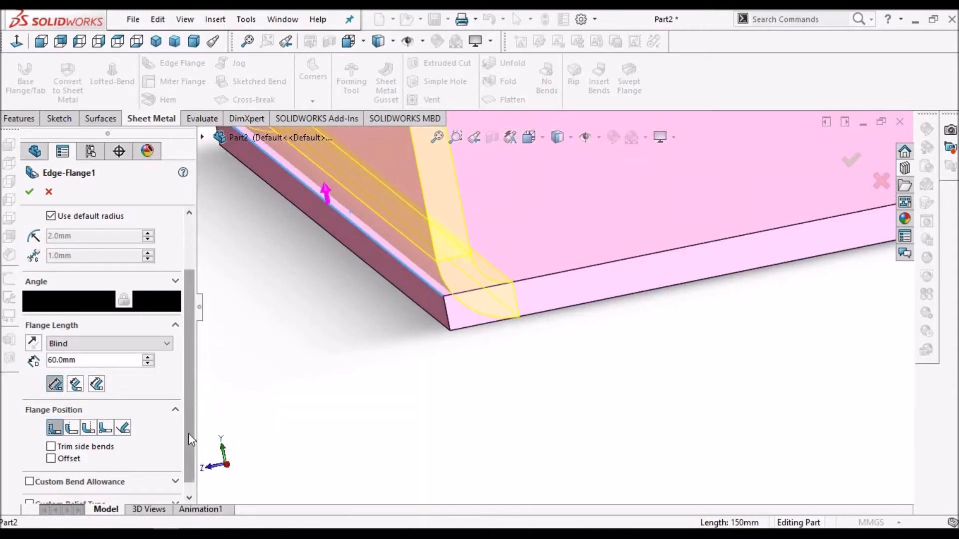
- Try a 10 mm offset for the flange position, and turn the offset off again
{"action": "scroll", "coordinate": [188, 434], "scroll_direction": "down", "scroll_amount": 1}
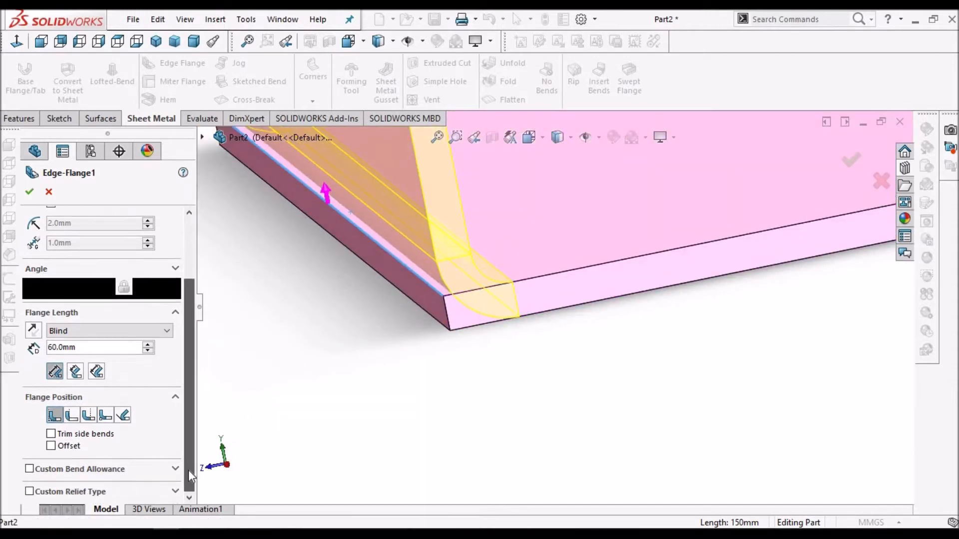
{"action": "left_click", "coordinate": [51, 447]}
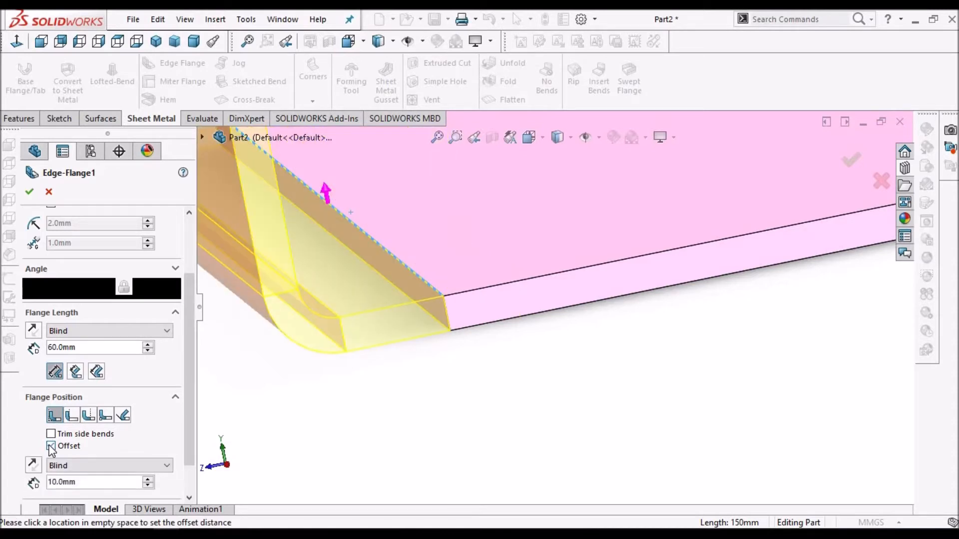
{"action": "left_click", "coordinate": [50, 447]}
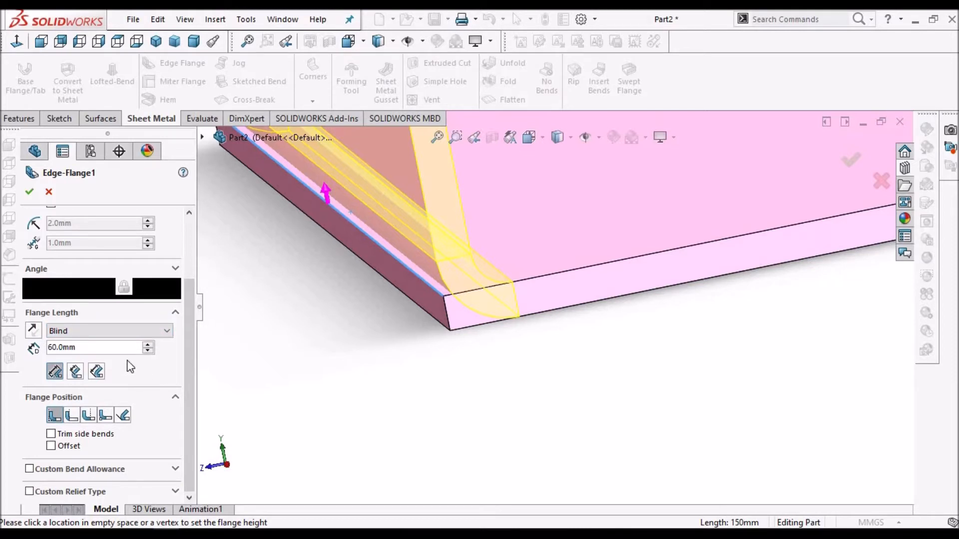
- Open the flange's profile for editing and cancel the edge flange
{"action": "scroll", "coordinate": [131, 407], "scroll_direction": "up", "scroll_amount": 3}
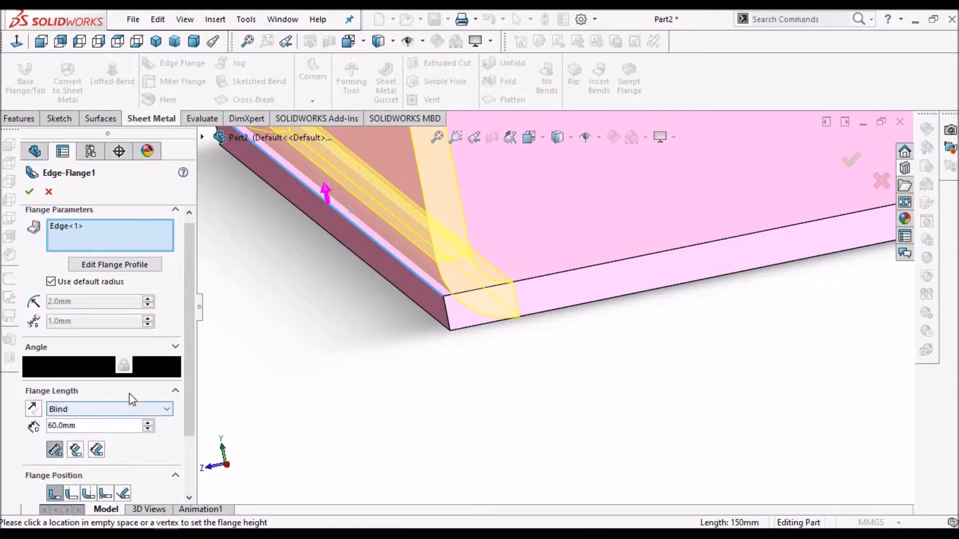
{"action": "left_click", "coordinate": [118, 266]}
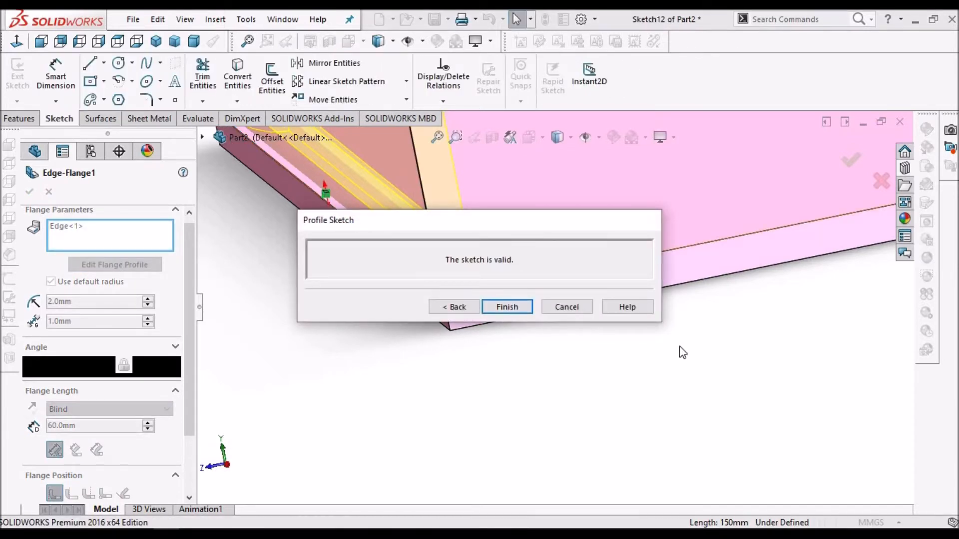
{"action": "left_click", "coordinate": [570, 304]}
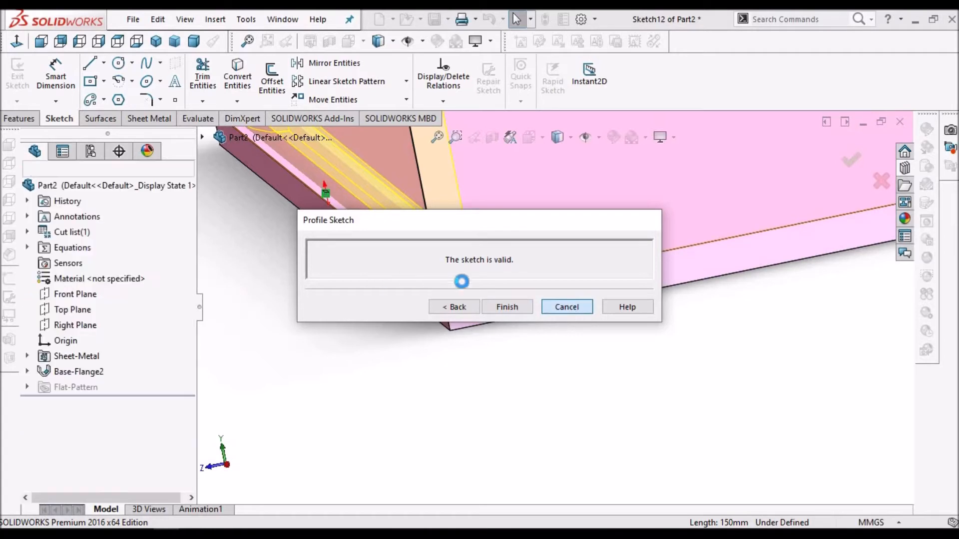
{"action": "left_click", "coordinate": [507, 302]}
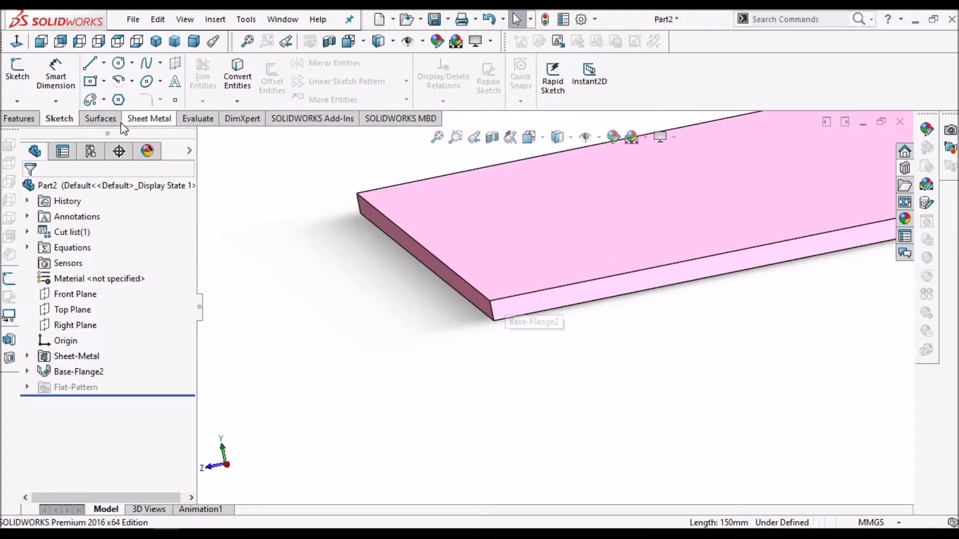
- Start an 18 mm edge flange upward from the base flange's long edge and open its profile for editing
{"action": "left_click", "coordinate": [134, 119]}
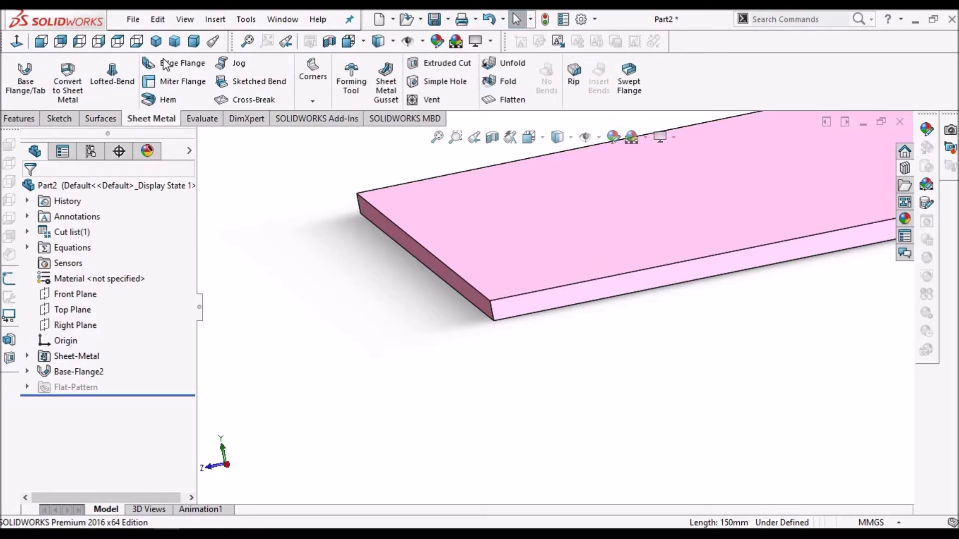
{"action": "left_click", "coordinate": [430, 254]}
{"action": "scroll", "coordinate": [446, 197], "scroll_direction": "up", "scroll_amount": 2}
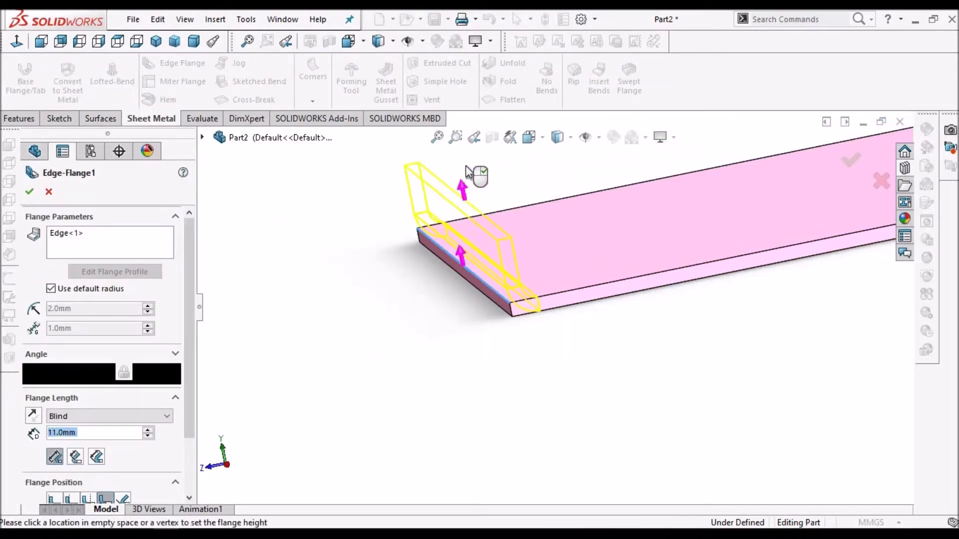
{"action": "scroll", "coordinate": [514, 183], "scroll_direction": "up", "scroll_amount": 2}
{"action": "scroll", "coordinate": [548, 218], "scroll_direction": "down", "scroll_amount": 1}
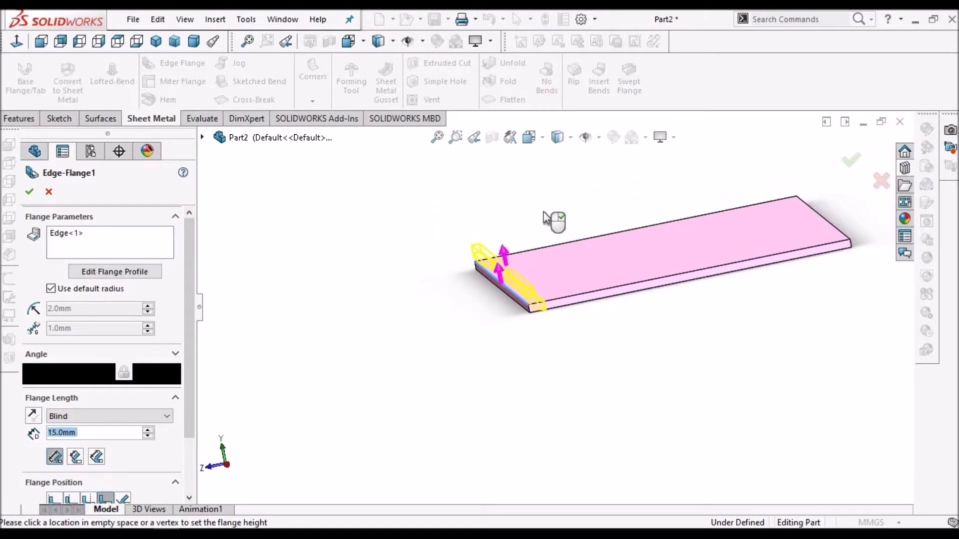
{"action": "left_click", "coordinate": [110, 273]}
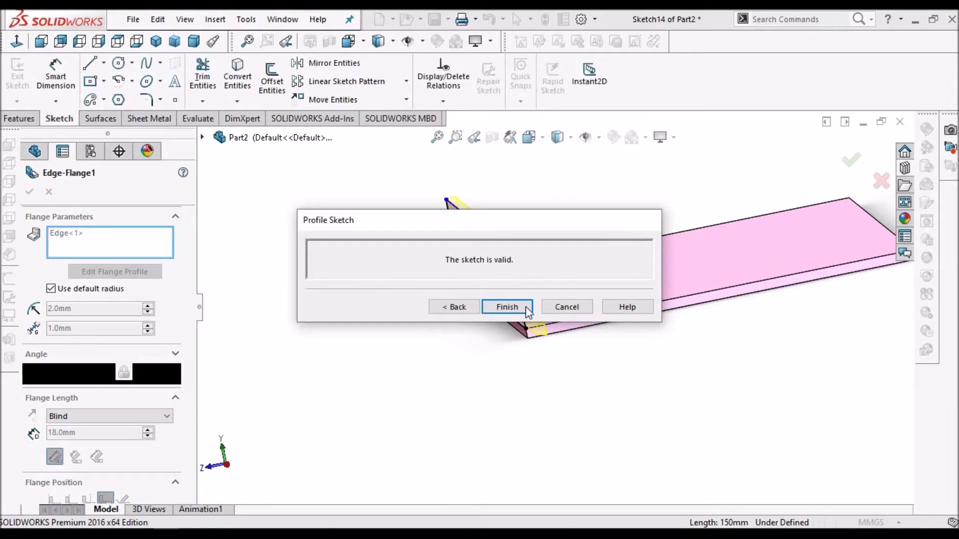
{"action": "left_click_drag", "start_coordinate": [517, 224], "coordinate": [442, 379]}
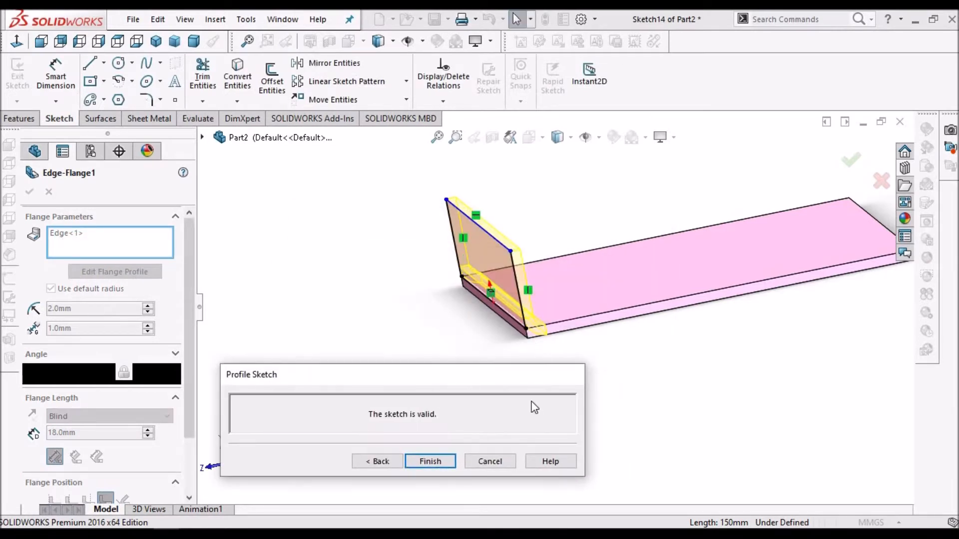
{"action": "scroll", "coordinate": [510, 318], "scroll_direction": "down", "scroll_amount": 2}
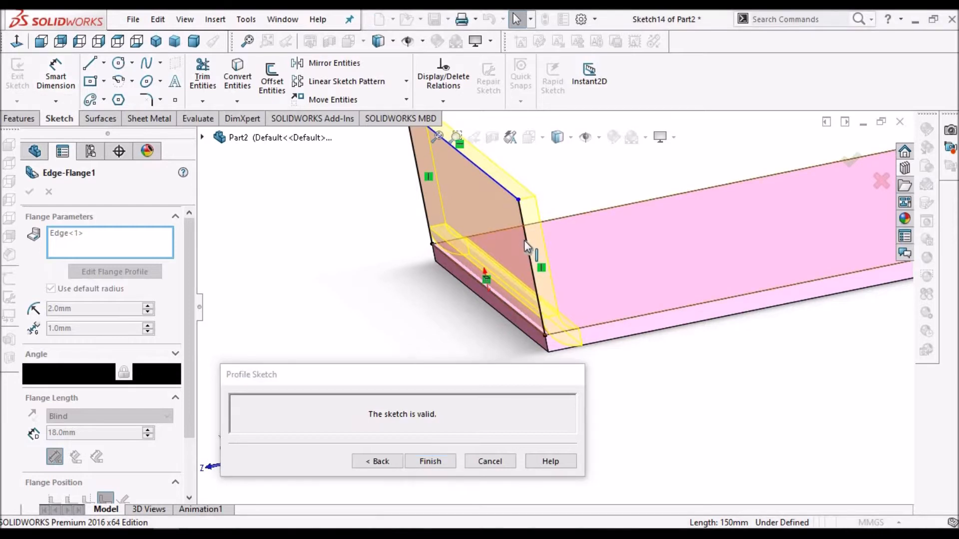
- Try to dimension the vertical side of the flange profile, and finish the edge flange
{"action": "left_click", "coordinate": [50, 70]}
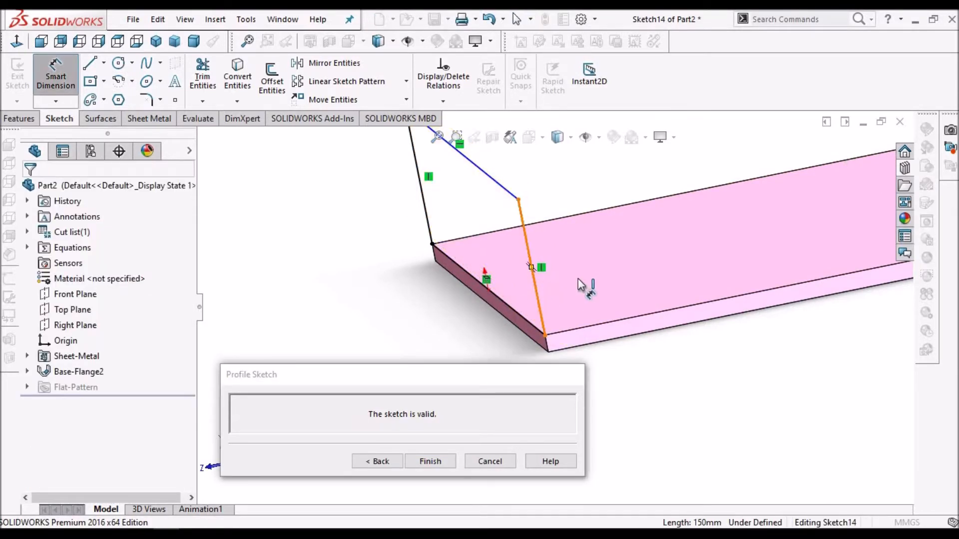
{"action": "left_click", "coordinate": [534, 277]}
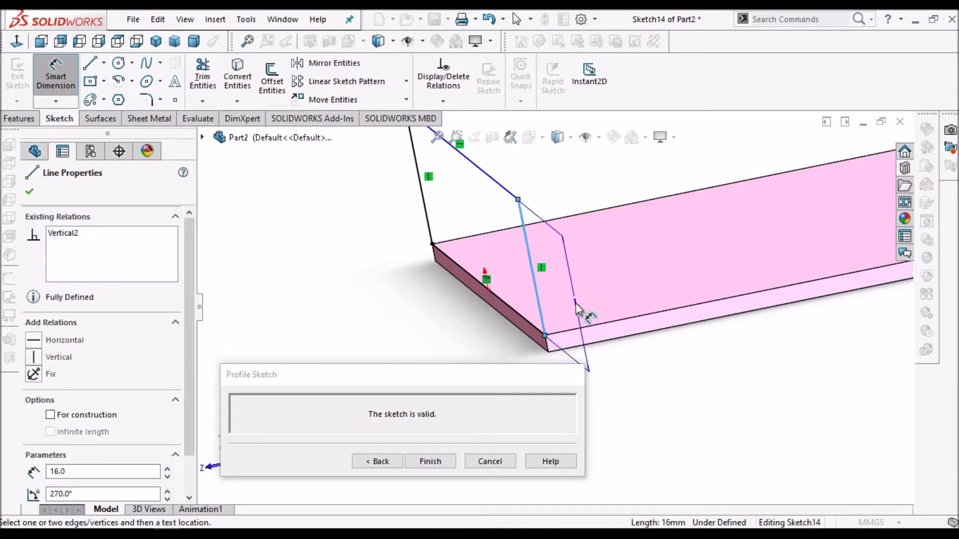
{"action": "left_click", "coordinate": [494, 437]}
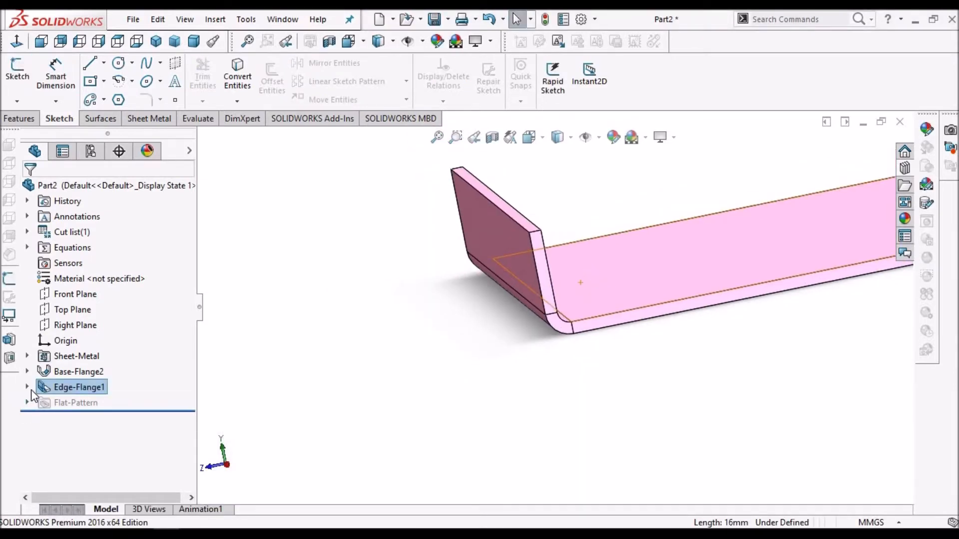
- Edit the edge flange's profile sketch and dimension the height from the base plate's lower edge to the profile's top line
{"action": "left_click", "coordinate": [28, 387]}
{"action": "left_click", "coordinate": [89, 403]}
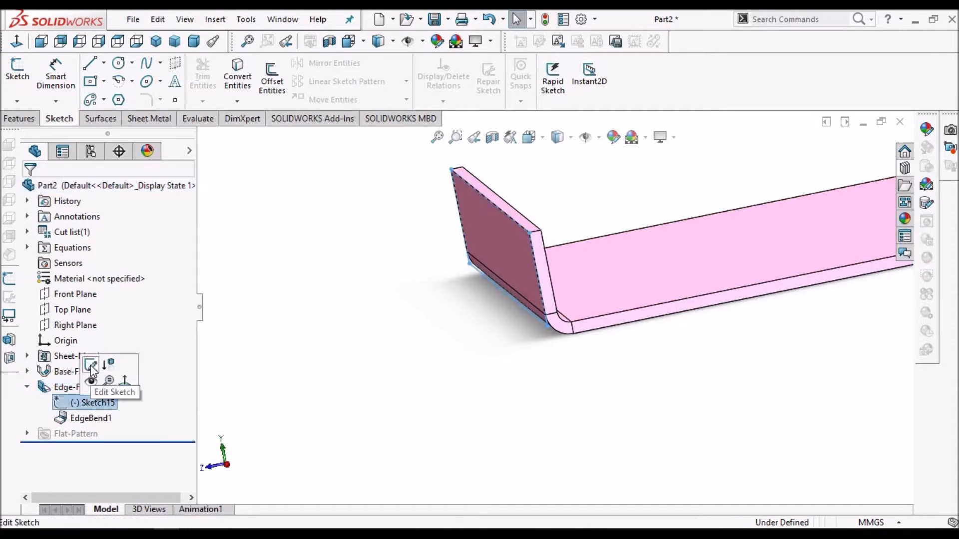
{"action": "left_click", "coordinate": [90, 366]}
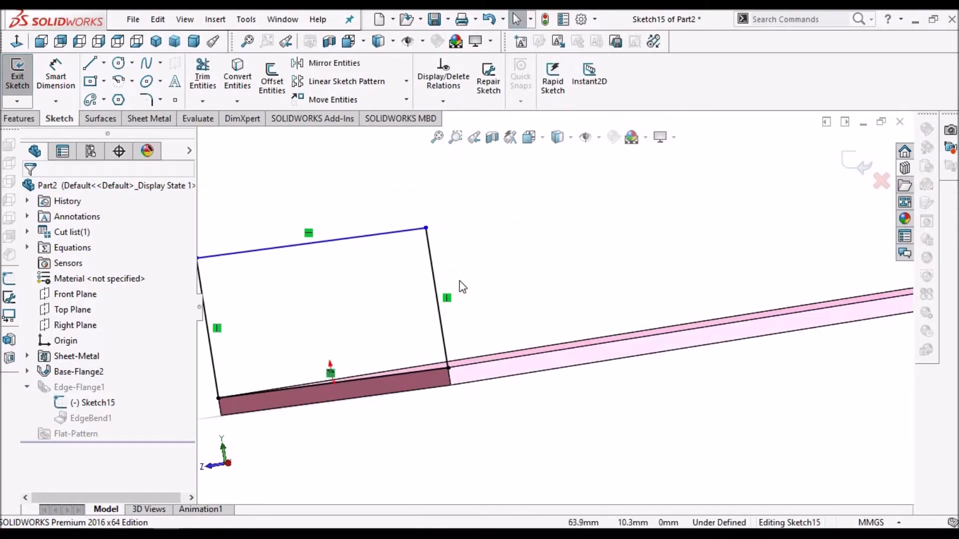
{"action": "scroll", "coordinate": [439, 274], "scroll_direction": "down", "scroll_amount": 2}
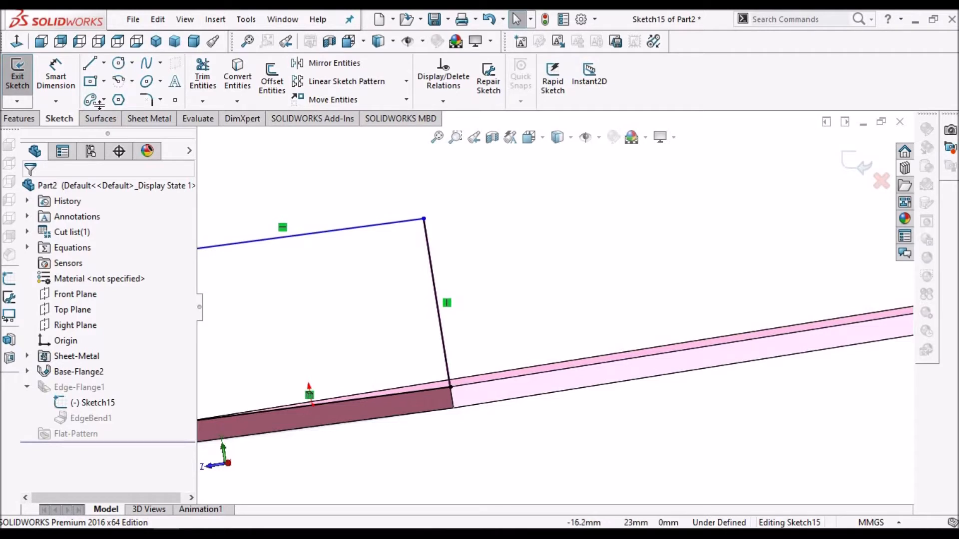
{"action": "left_click", "coordinate": [65, 81]}
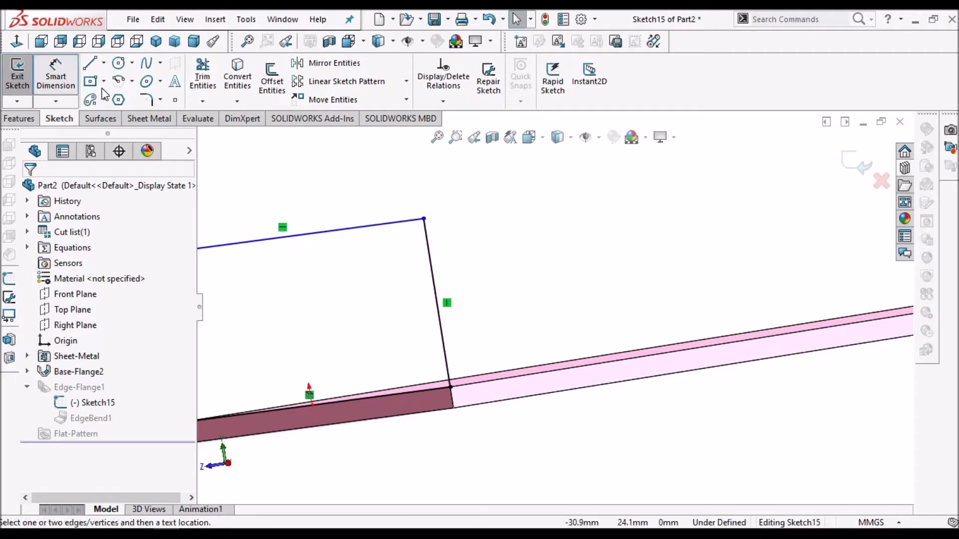
{"action": "left_click", "coordinate": [388, 223]}
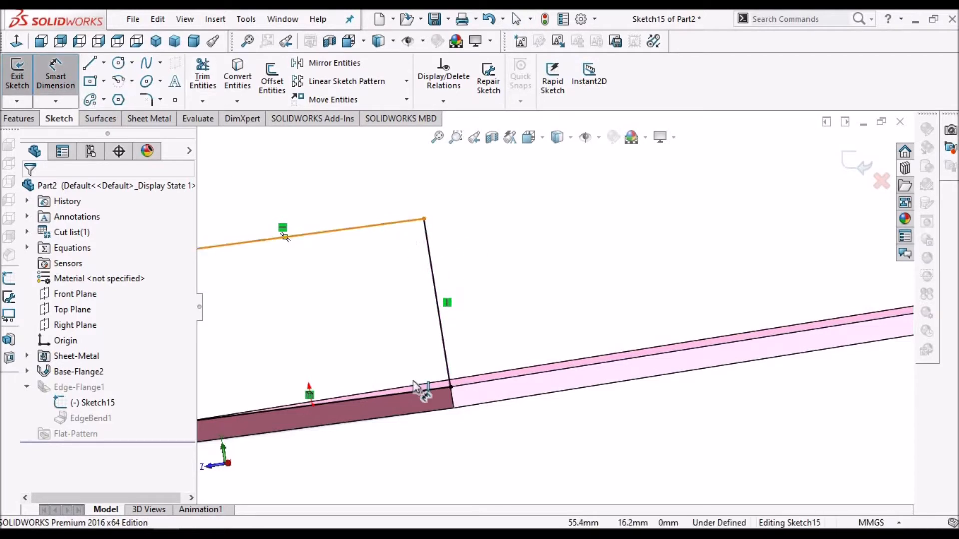
{"action": "left_click", "coordinate": [433, 413]}
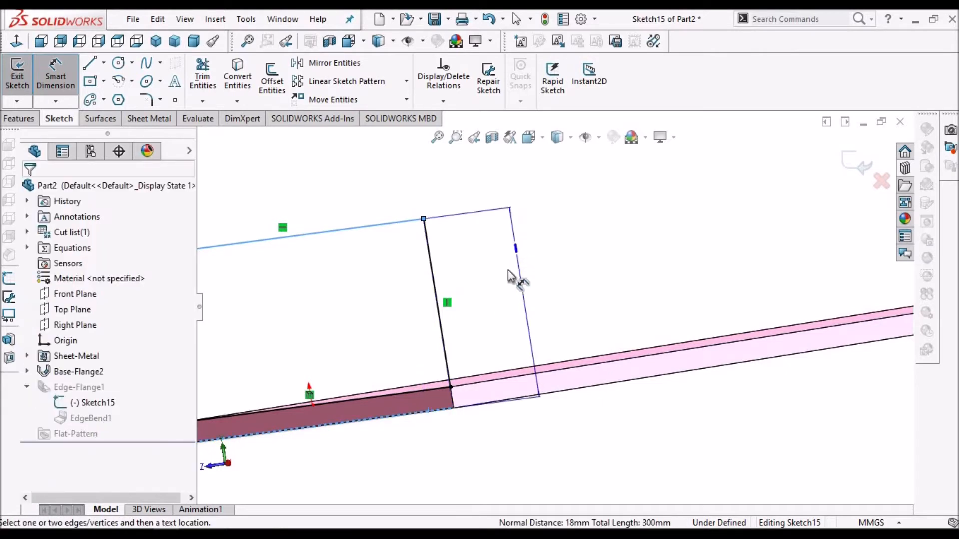
{"action": "left_click", "coordinate": [572, 301]}
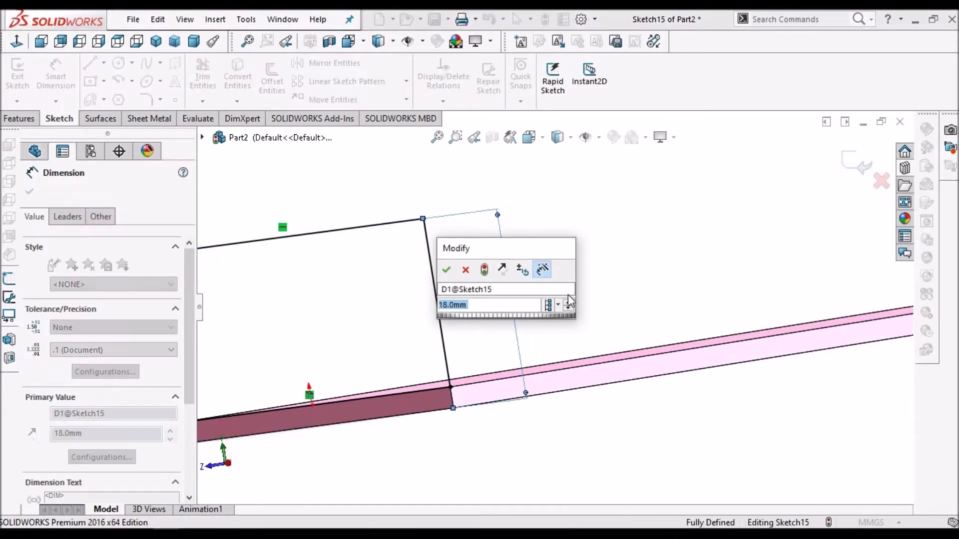
{"action": "left_click", "coordinate": [448, 270]}
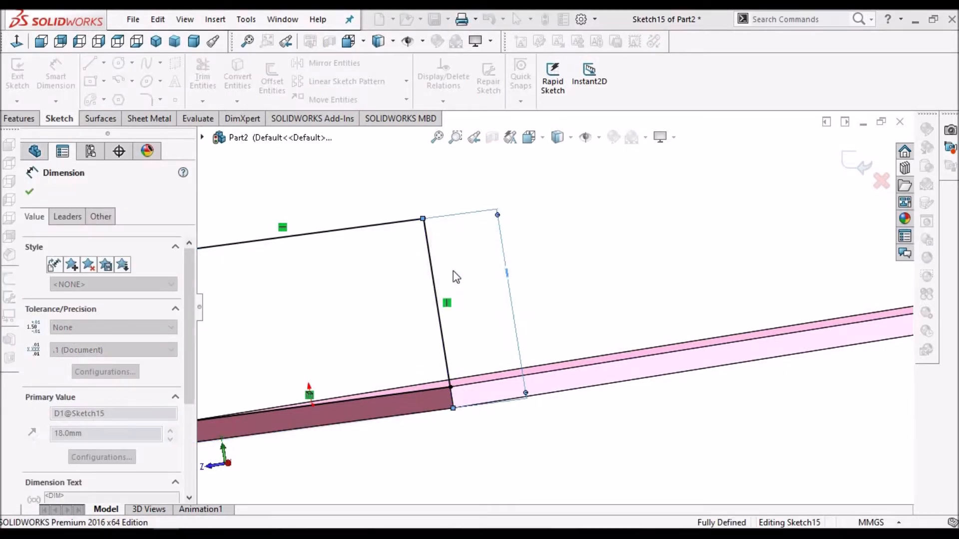
- Accept the height dimension in the edge flange's profile sketch and exit the sketch to rebuild the flange
{"action": "left_click", "coordinate": [573, 292]}
{"action": "scroll", "coordinate": [574, 292], "scroll_direction": "up", "scroll_amount": 3}
{"action": "middle_click_drag", "start_coordinate": [575, 294], "coordinate": [541, 314]}
{"action": "left_click", "coordinate": [852, 159]}
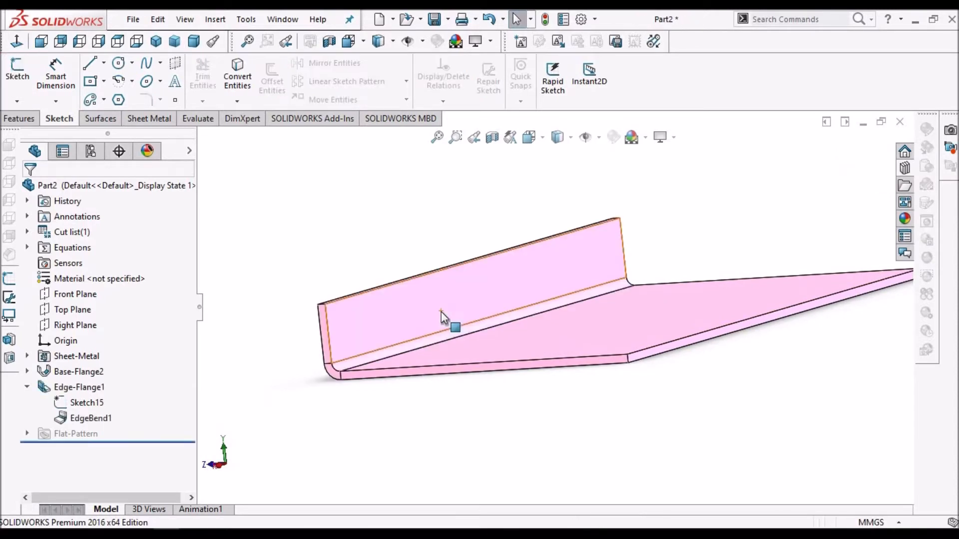
{"action": "scroll", "coordinate": [555, 307], "scroll_direction": "up", "scroll_amount": 3}
{"action": "middle_click_drag", "start_coordinate": [617, 337], "coordinate": [509, 320]}
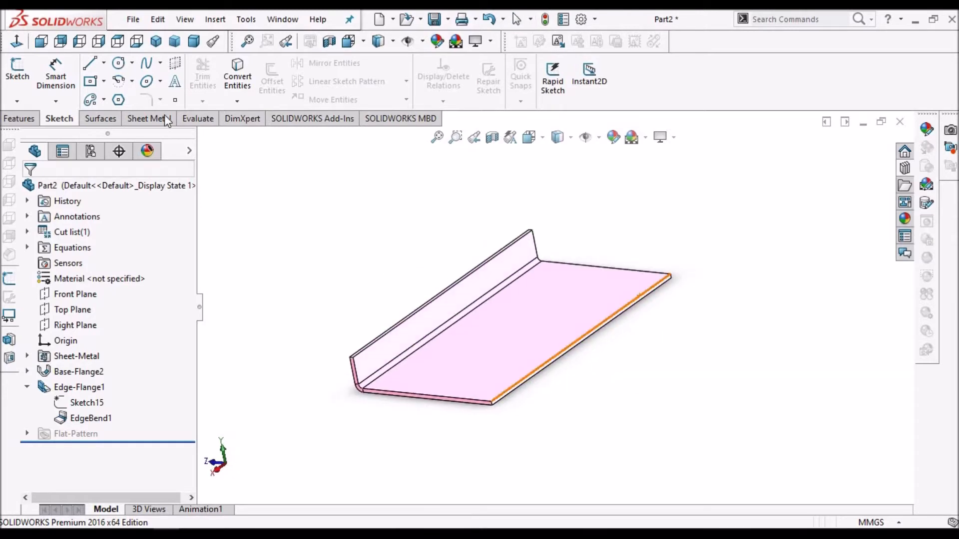
- Start a new sketch on the base flange's short end face and view it straight on
{"action": "left_click", "coordinate": [150, 119]}
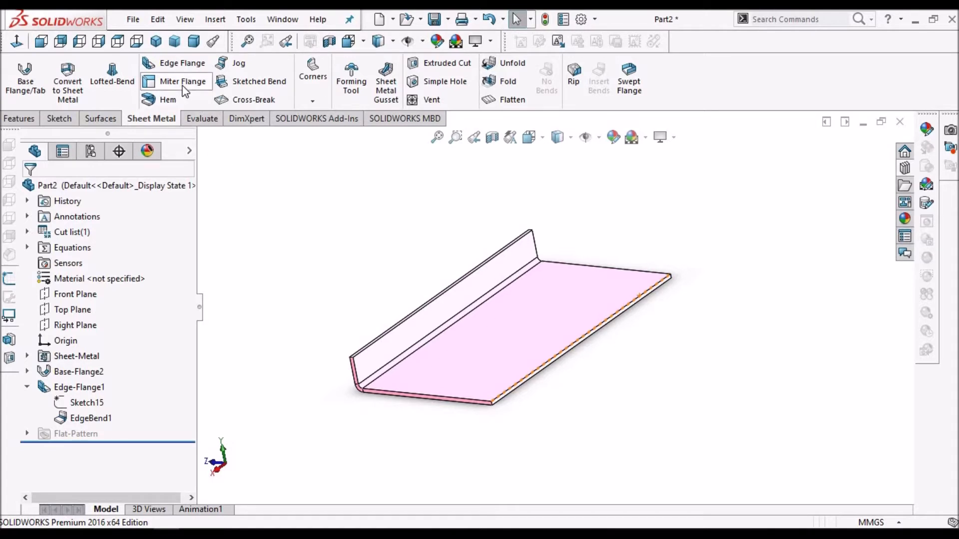
{"action": "scroll", "coordinate": [499, 335], "scroll_direction": "down", "scroll_amount": 3}
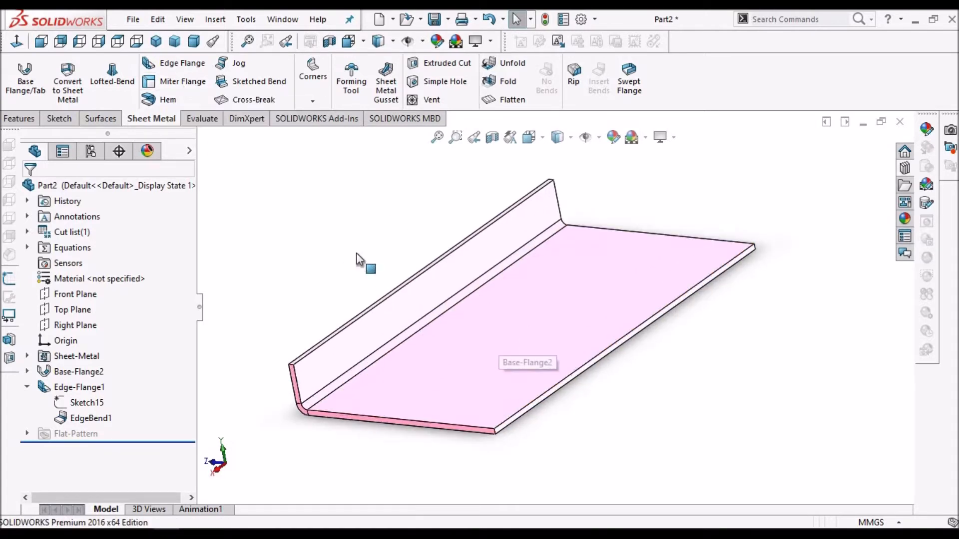
{"action": "scroll", "coordinate": [424, 420], "scroll_direction": "down", "scroll_amount": 5}
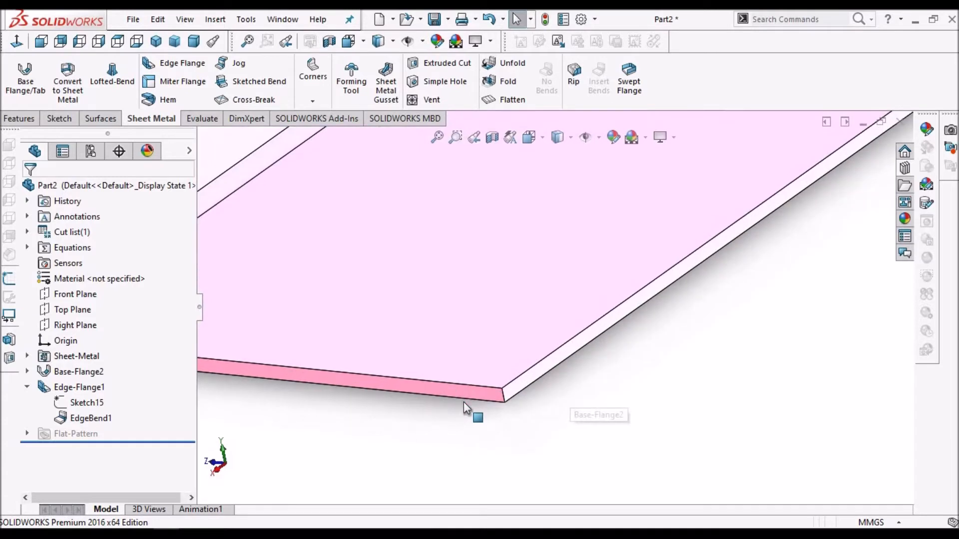
{"action": "left_click", "coordinate": [486, 396]}
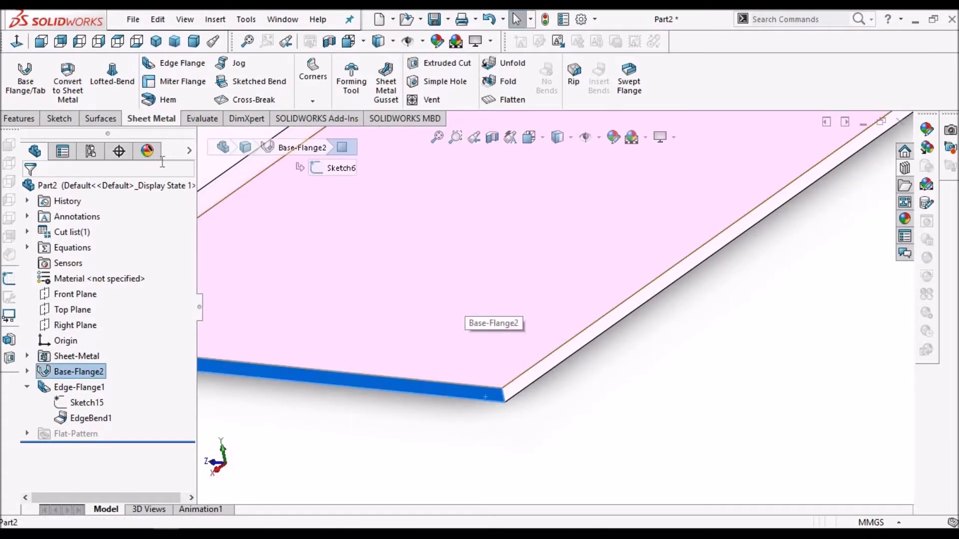
{"action": "left_click", "coordinate": [60, 118]}
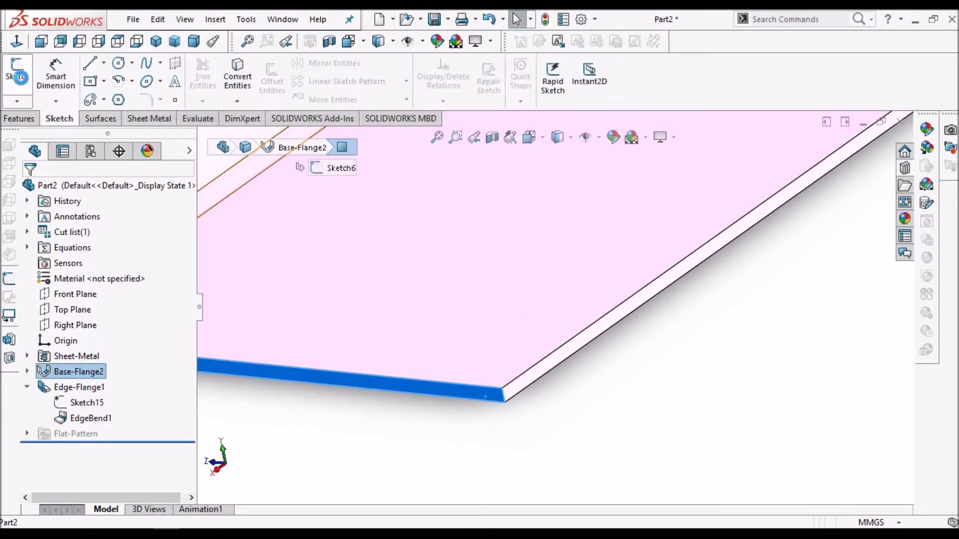
{"action": "left_click", "coordinate": [18, 75]}
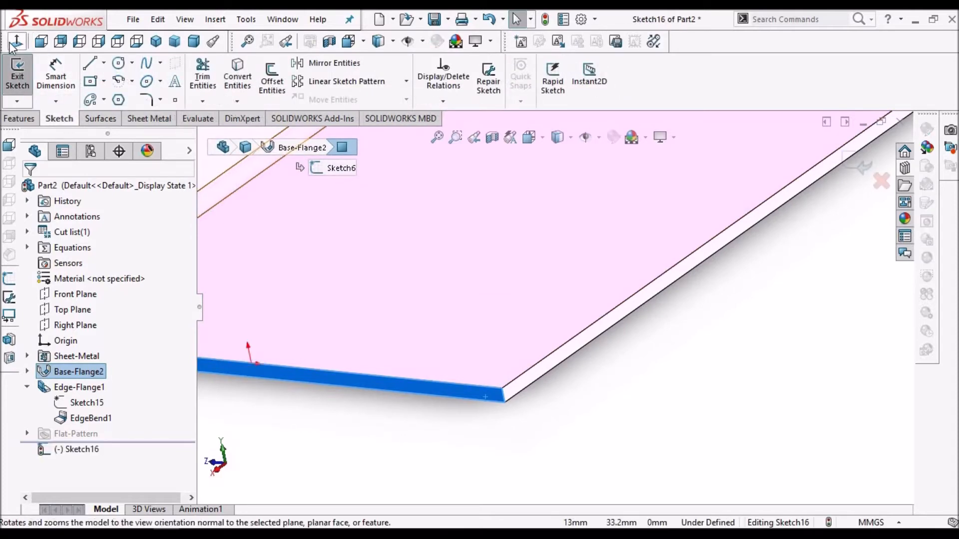
{"action": "left_click", "coordinate": [16, 41]}
- Sketch one outward-slanting line upward from the end face's upper corner opposite the edge flange, and exit the sketch
{"action": "scroll", "coordinate": [790, 339], "scroll_direction": "down", "scroll_amount": 2}
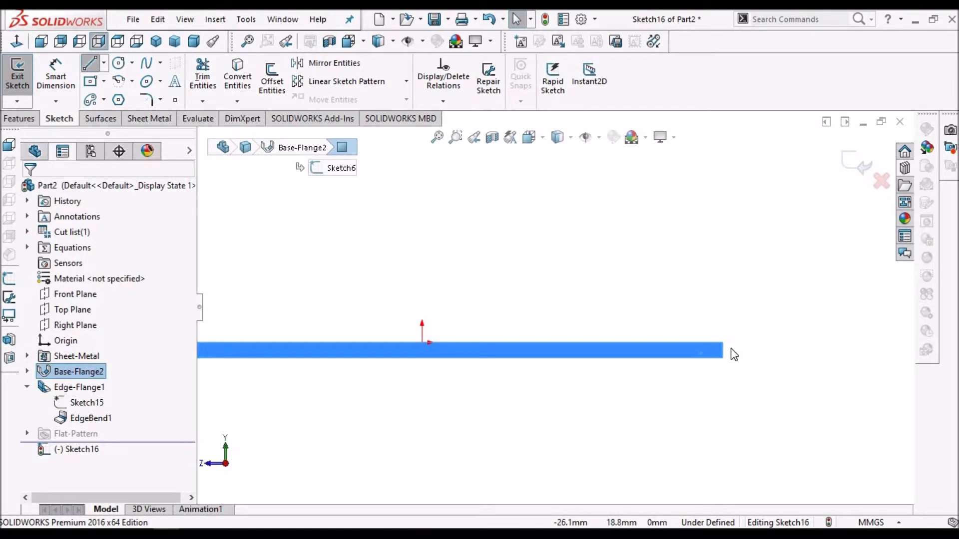
{"action": "scroll", "coordinate": [720, 343], "scroll_direction": "down", "scroll_amount": 1}
{"action": "left_click_drag", "start_coordinate": [711, 340], "coordinate": [763, 165]}
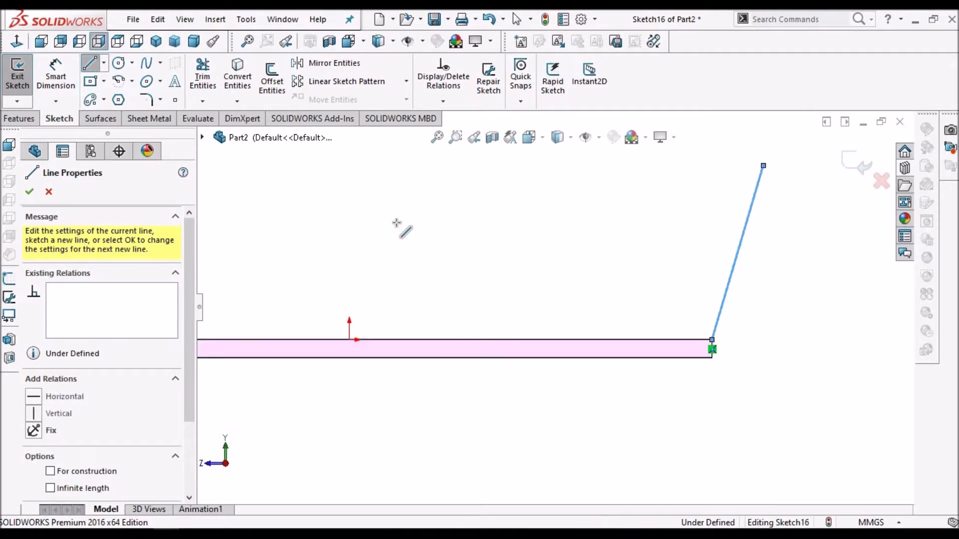
{"action": "right_click", "coordinate": [335, 232]}
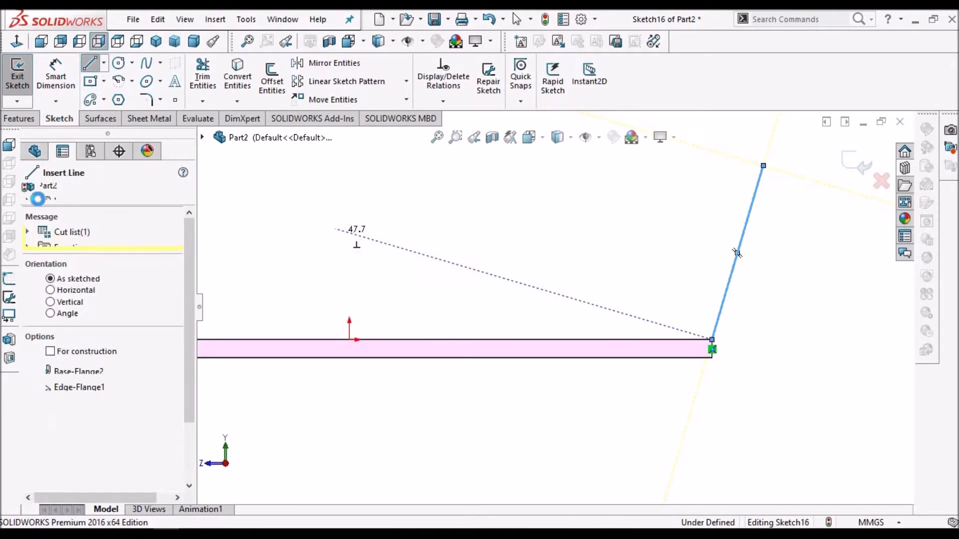
{"action": "scroll", "coordinate": [815, 238], "scroll_direction": "up", "scroll_amount": 2}
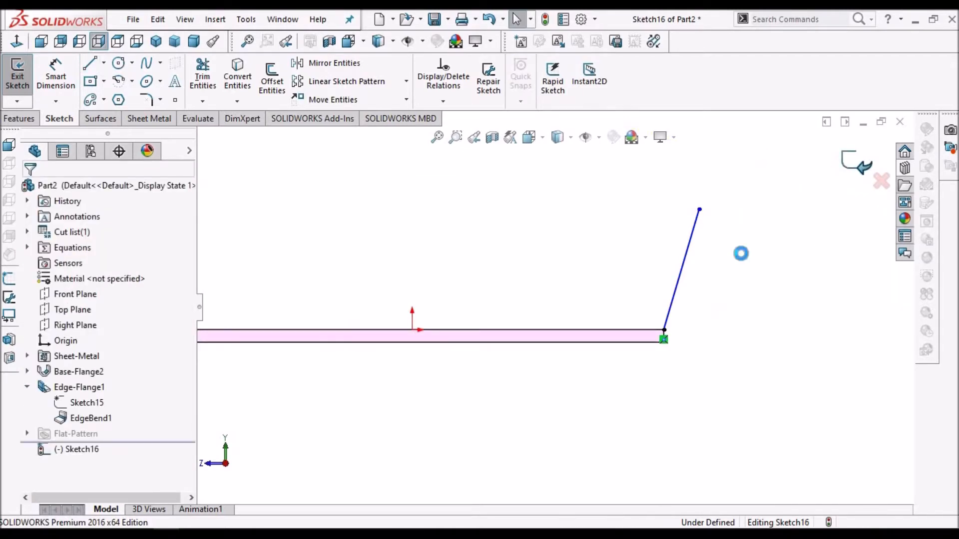
- Create a miter flange from the slanted line sketch along the base flange's free long edge
{"action": "middle_click_drag", "start_coordinate": [552, 291], "coordinate": [569, 332]}
{"action": "scroll", "coordinate": [571, 338], "scroll_direction": "down", "scroll_amount": 2}
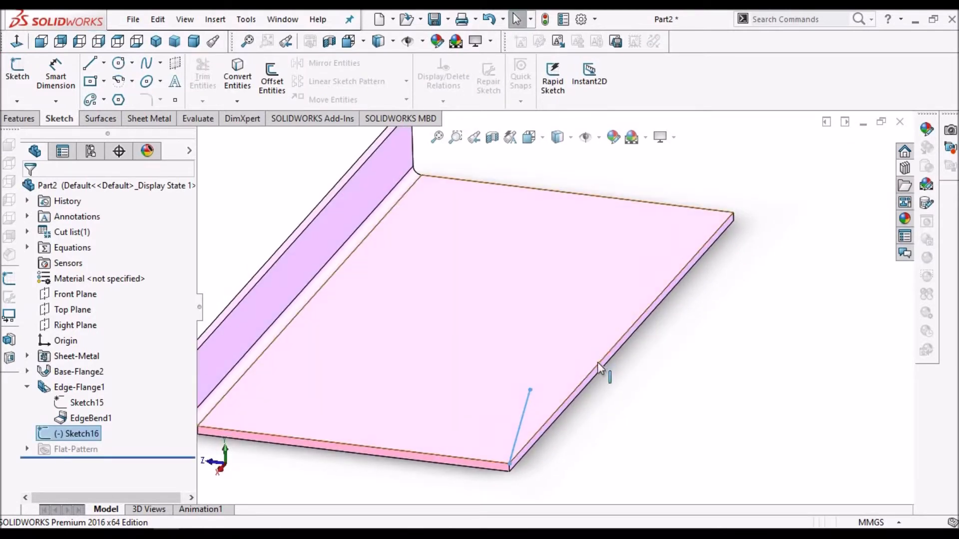
{"action": "left_click", "coordinate": [154, 119]}
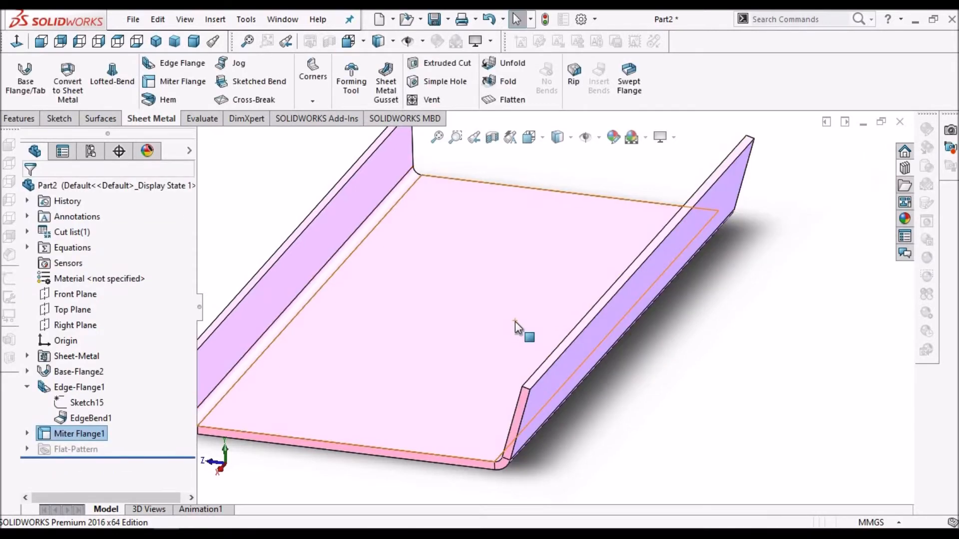
{"action": "middle_click_drag", "start_coordinate": [553, 343], "coordinate": [540, 322]}
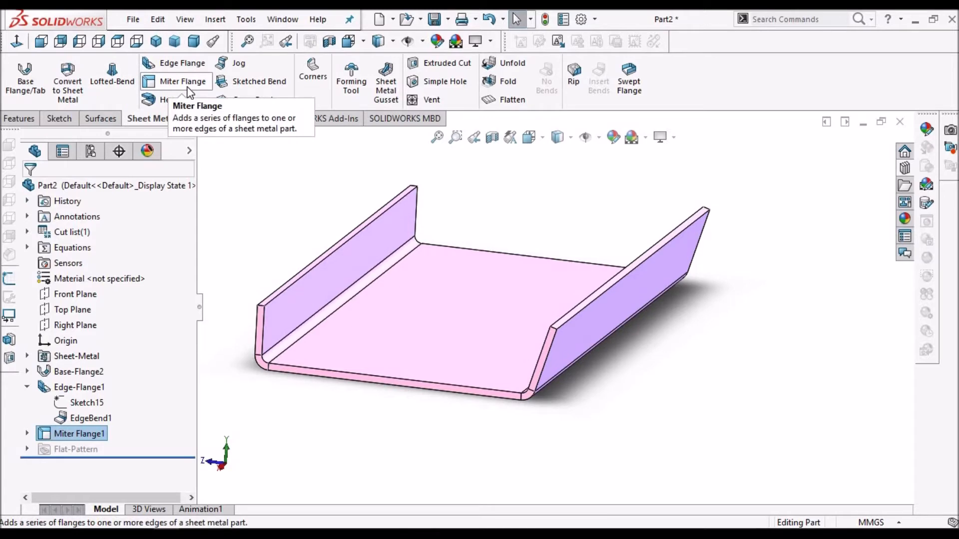
- Edit the miter flange's profile sketch, add a second, flatter outward line from the first line's upper end, and exit the sketch
{"action": "left_click", "coordinate": [27, 434]}
{"action": "left_click", "coordinate": [70, 449]}
{"action": "right_click", "coordinate": [70, 450]}
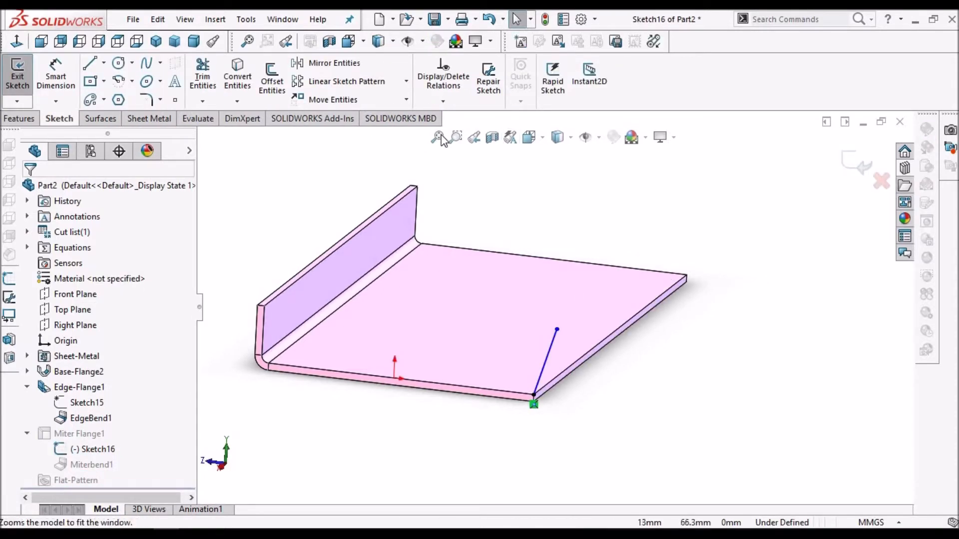
{"action": "left_click", "coordinate": [18, 43]}
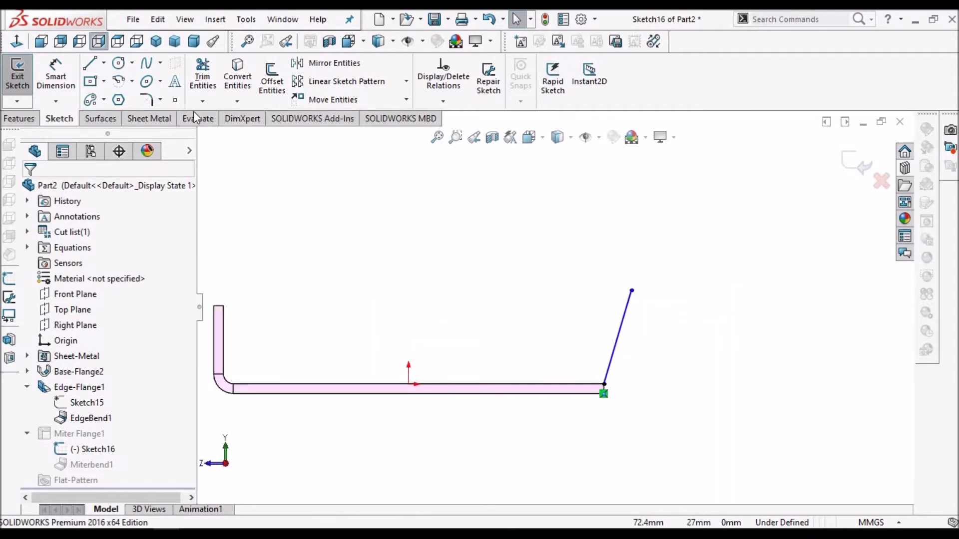
{"action": "left_click", "coordinate": [90, 64]}
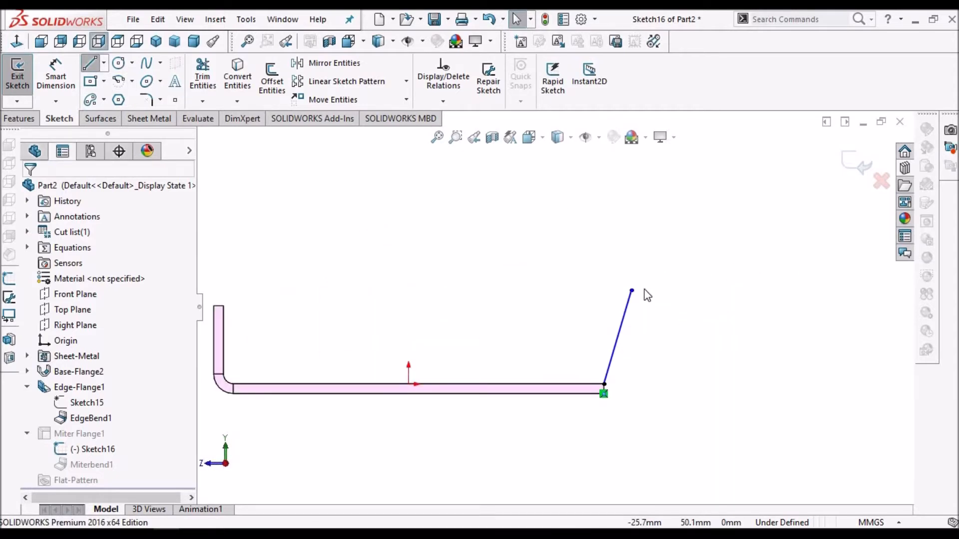
{"action": "scroll", "coordinate": [644, 293], "scroll_direction": "down", "scroll_amount": 1}
{"action": "left_click", "coordinate": [609, 293]}
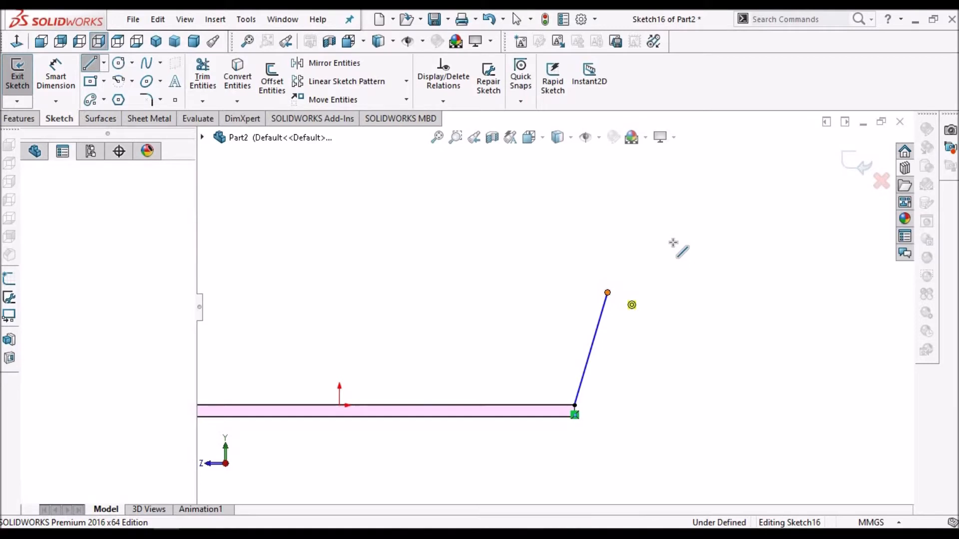
{"action": "right_click", "coordinate": [574, 235]}
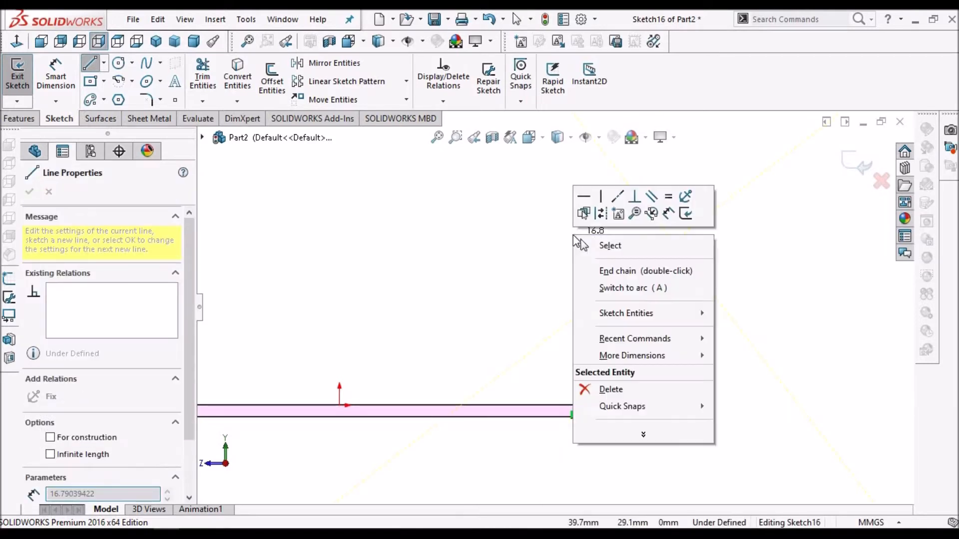
{"action": "left_click", "coordinate": [591, 244]}
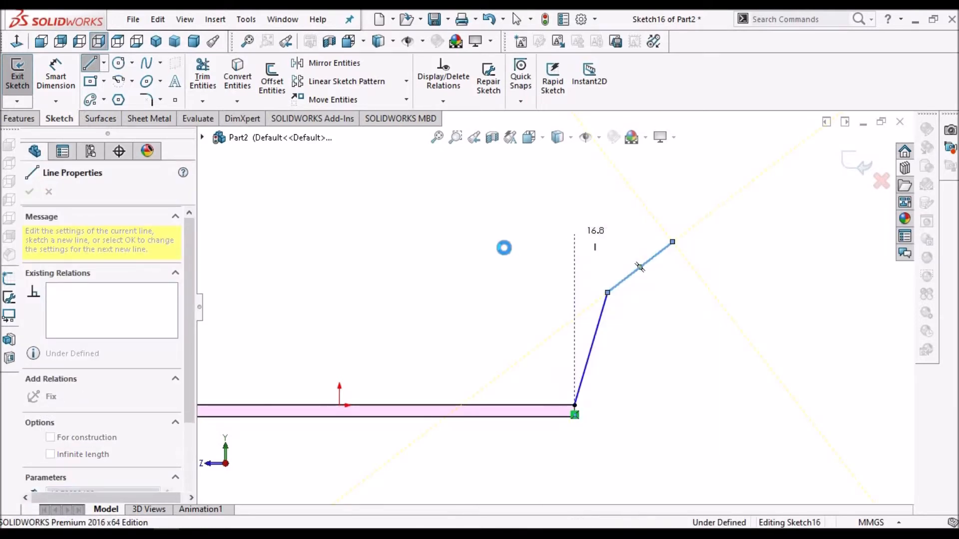
{"action": "left_click", "coordinate": [839, 167]}
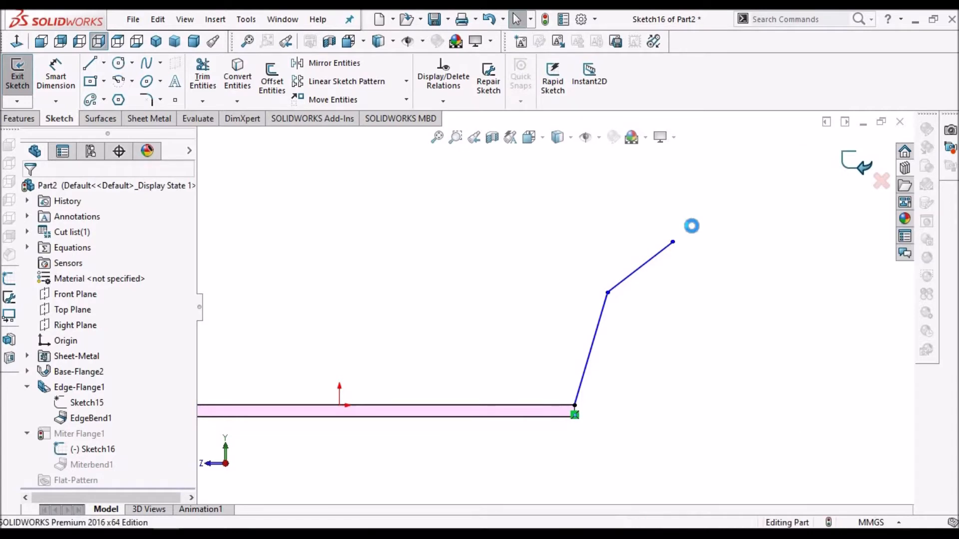
- Edit the miter flange to include both short edges of the base flange in addition to the long edge
{"action": "middle_click_drag", "start_coordinate": [633, 284], "coordinate": [560, 401]}
{"action": "scroll", "coordinate": [560, 401], "scroll_direction": "down", "scroll_amount": 3}
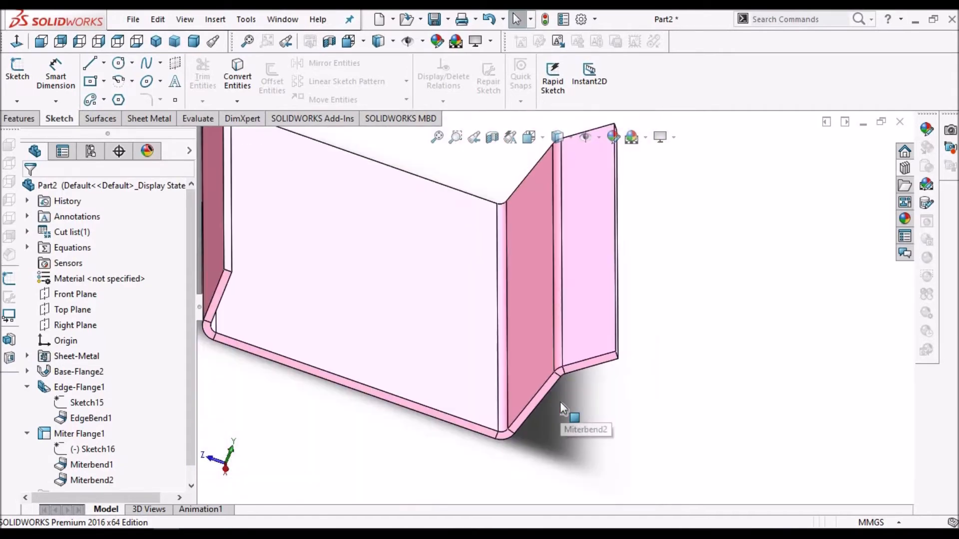
{"action": "scroll", "coordinate": [551, 382], "scroll_direction": "up", "scroll_amount": 1}
{"action": "scroll", "coordinate": [570, 373], "scroll_direction": "down", "scroll_amount": 1}
{"action": "middle_click_drag", "start_coordinate": [556, 369], "coordinate": [556, 331]}
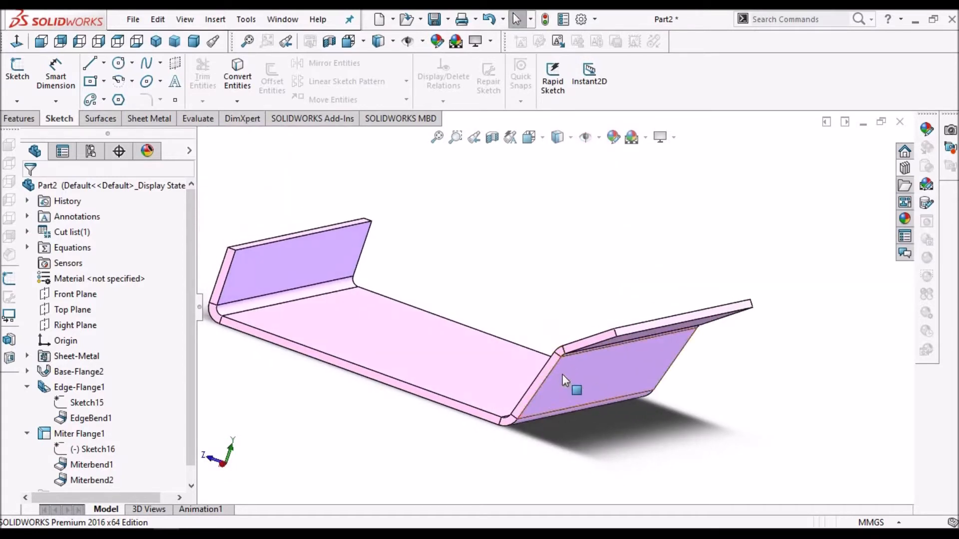
{"action": "left_click", "coordinate": [149, 120]}
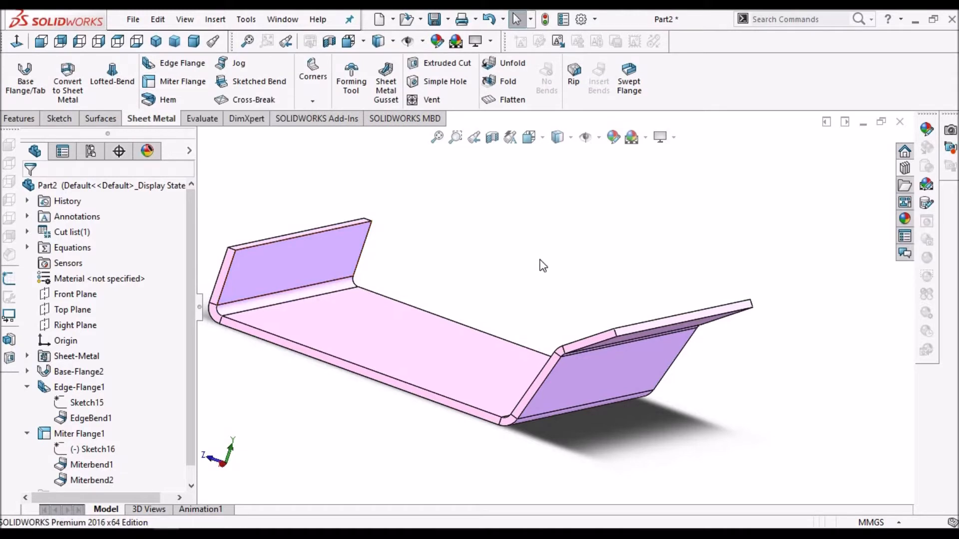
{"action": "right_click", "coordinate": [79, 434]}
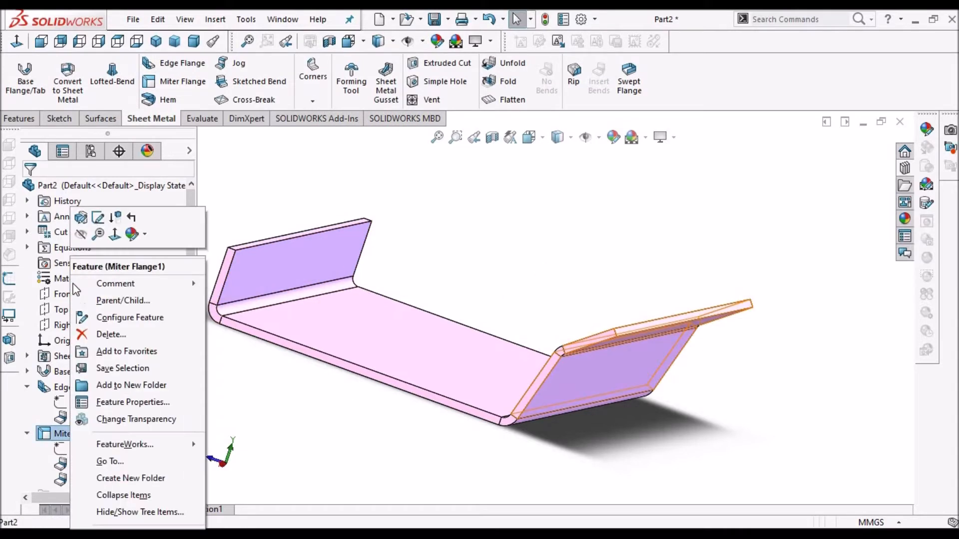
{"action": "left_click", "coordinate": [82, 218]}
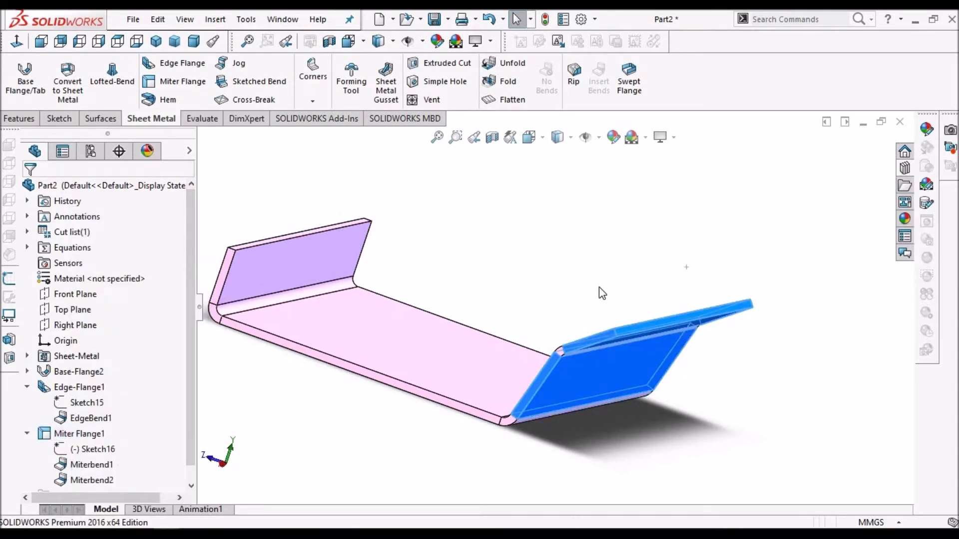
{"action": "middle_click_drag", "start_coordinate": [516, 317], "coordinate": [713, 332]}
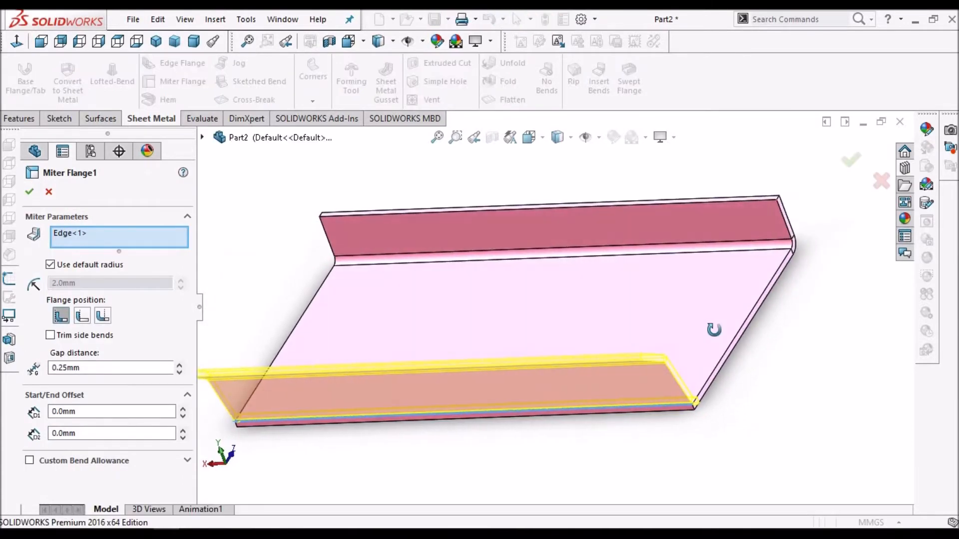
{"action": "left_click", "coordinate": [731, 353]}
{"action": "middle_click_drag", "start_coordinate": [550, 280], "coordinate": [478, 351]}
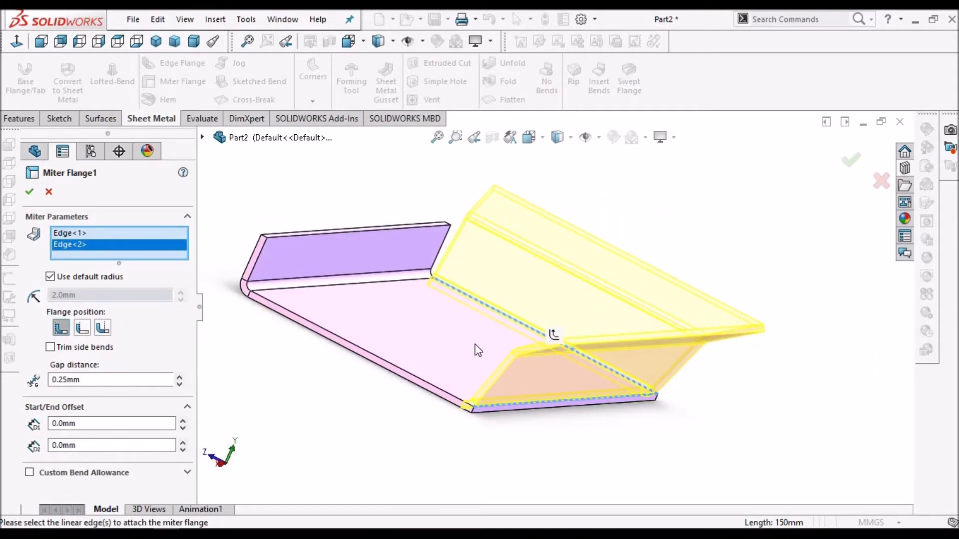
{"action": "left_click", "coordinate": [421, 381]}
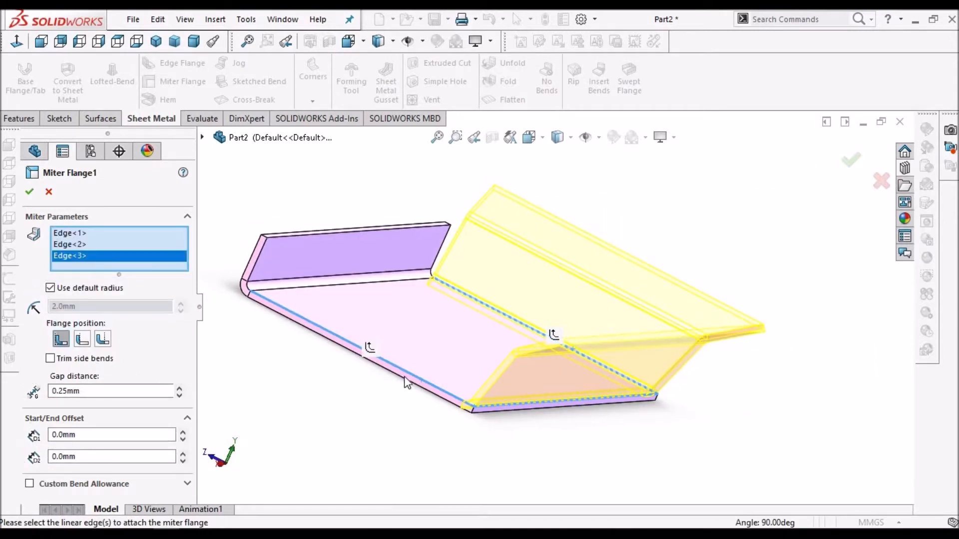
{"action": "middle_click_drag", "start_coordinate": [443, 378], "coordinate": [384, 428]}
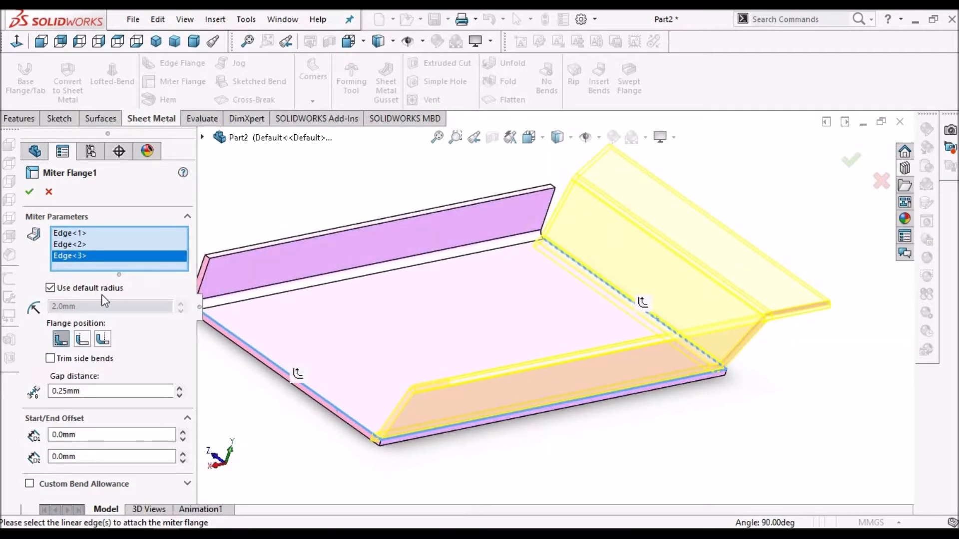
{"action": "left_click", "coordinate": [29, 192]}
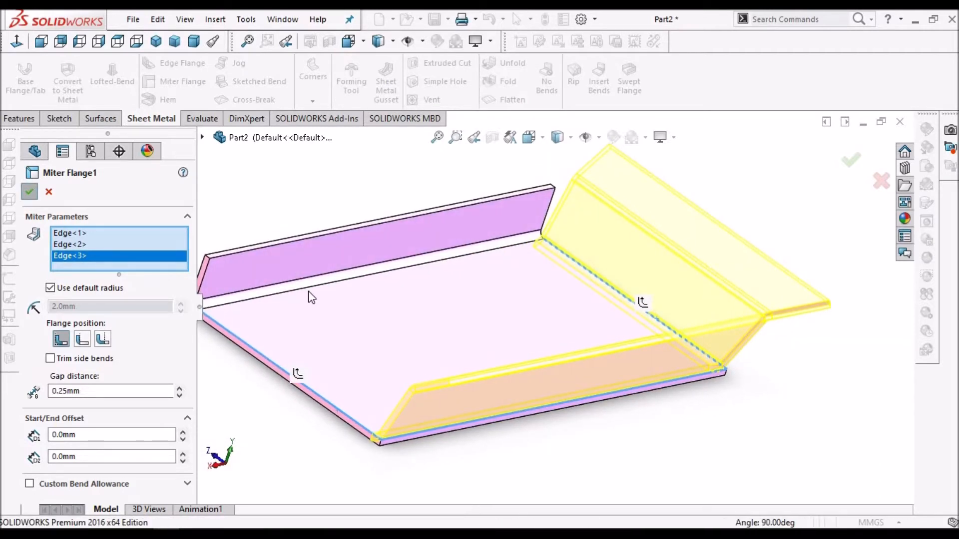
- Examine the mitered corner between the long-side and short-side flanges, and the bends listed under the miter flange
{"action": "middle_click_drag", "start_coordinate": [736, 348], "coordinate": [715, 306]}
{"action": "scroll", "coordinate": [715, 306], "scroll_direction": "down", "scroll_amount": 4}
{"action": "scroll", "coordinate": [545, 304], "scroll_direction": "up", "scroll_amount": 6}
{"action": "middle_click_drag", "start_coordinate": [504, 274], "coordinate": [436, 289]}
{"action": "scroll", "coordinate": [535, 323], "scroll_direction": "down", "scroll_amount": 3}
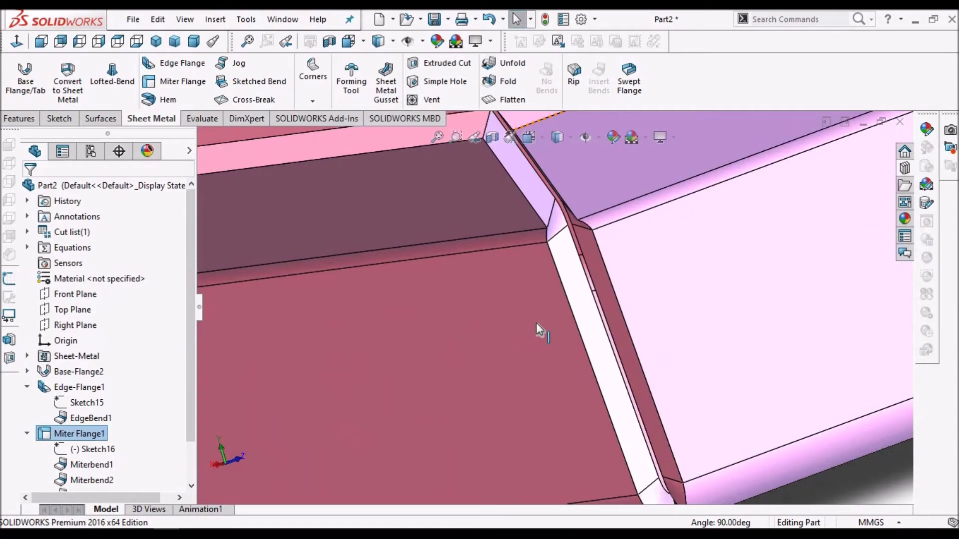
{"action": "scroll", "coordinate": [561, 320], "scroll_direction": "up", "scroll_amount": 2}
{"action": "middle_click_drag", "start_coordinate": [573, 288], "coordinate": [562, 214]}
{"action": "scroll", "coordinate": [578, 318], "scroll_direction": "up", "scroll_amount": 2}
{"action": "scroll", "coordinate": [554, 218], "scroll_direction": "down", "scroll_amount": 3}
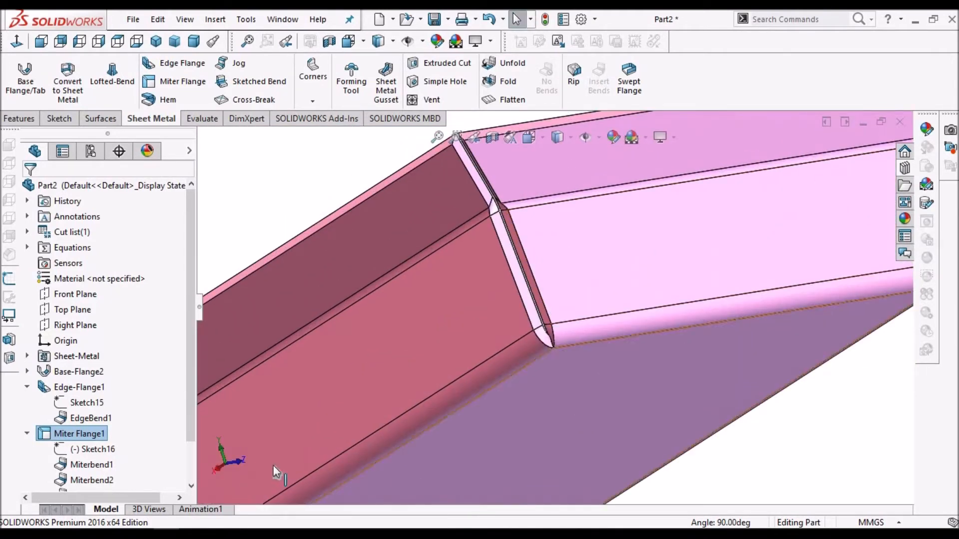
{"action": "scroll", "coordinate": [193, 443], "scroll_direction": "down", "scroll_amount": 1}
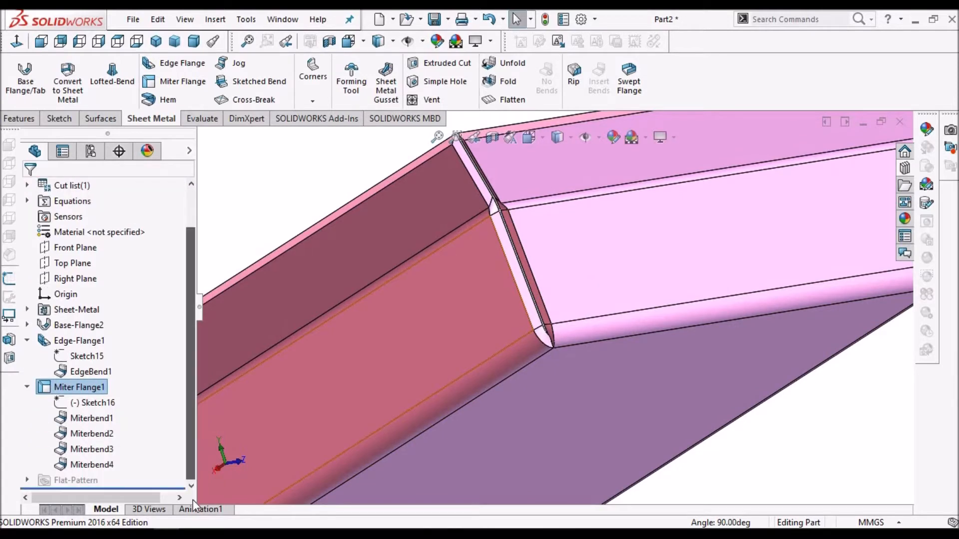
- Flatten the sheet metal part to examine its flat pattern and return it to the folded state
{"action": "left_click", "coordinate": [31, 481]}
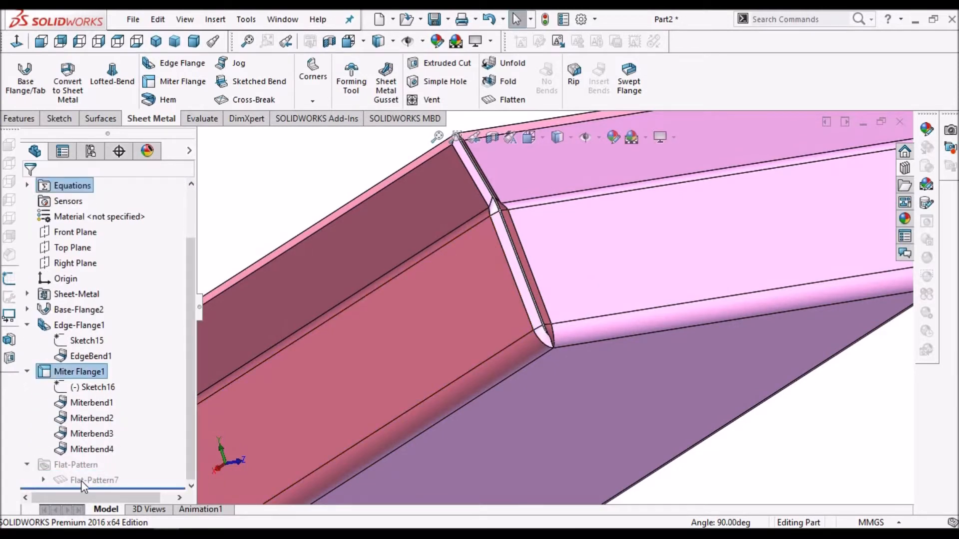
{"action": "left_click", "coordinate": [82, 477]}
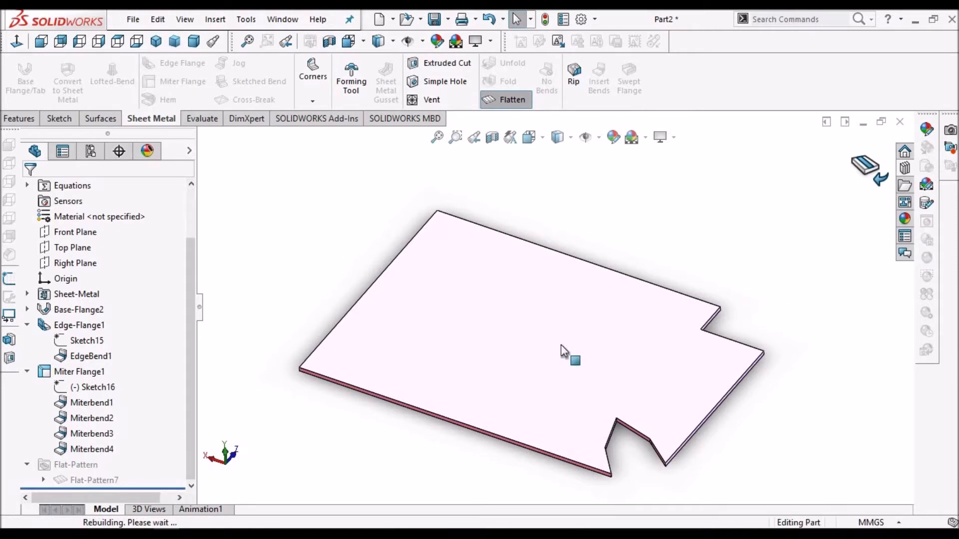
{"action": "middle_click_drag", "start_coordinate": [643, 294], "coordinate": [624, 260]}
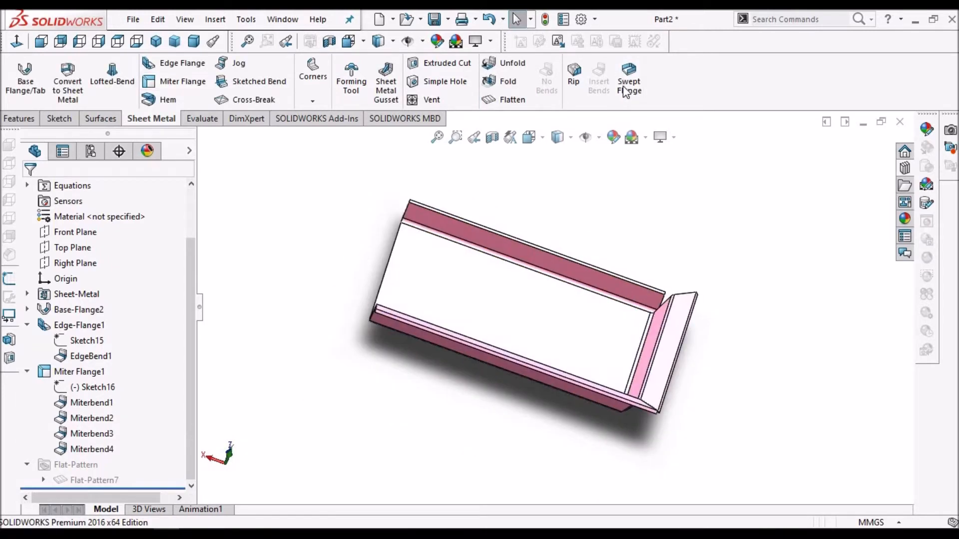
- Suppress the edge flange feature on the base flange
{"action": "middle_click_drag", "start_coordinate": [466, 221], "coordinate": [524, 395]}
{"action": "left_click", "coordinate": [79, 325]}
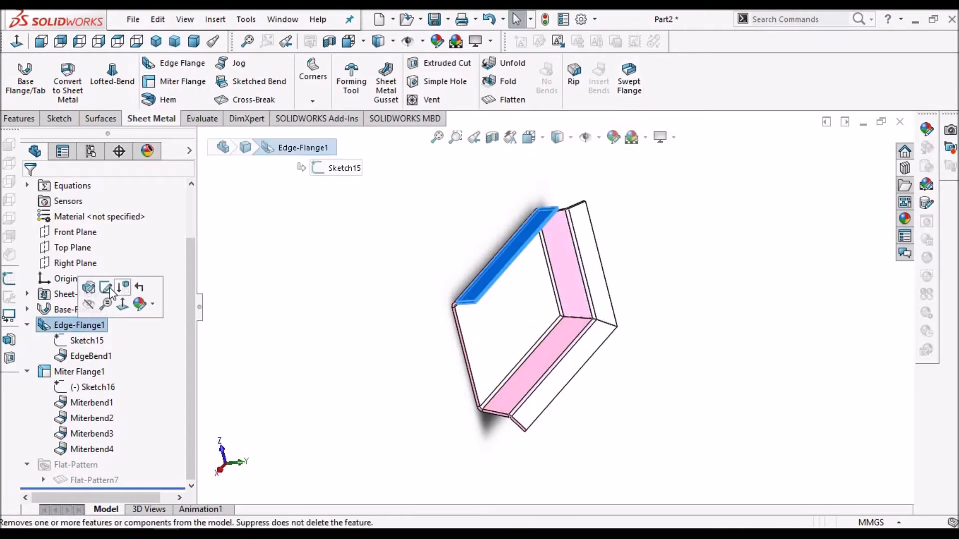
{"action": "left_click", "coordinate": [89, 304]}
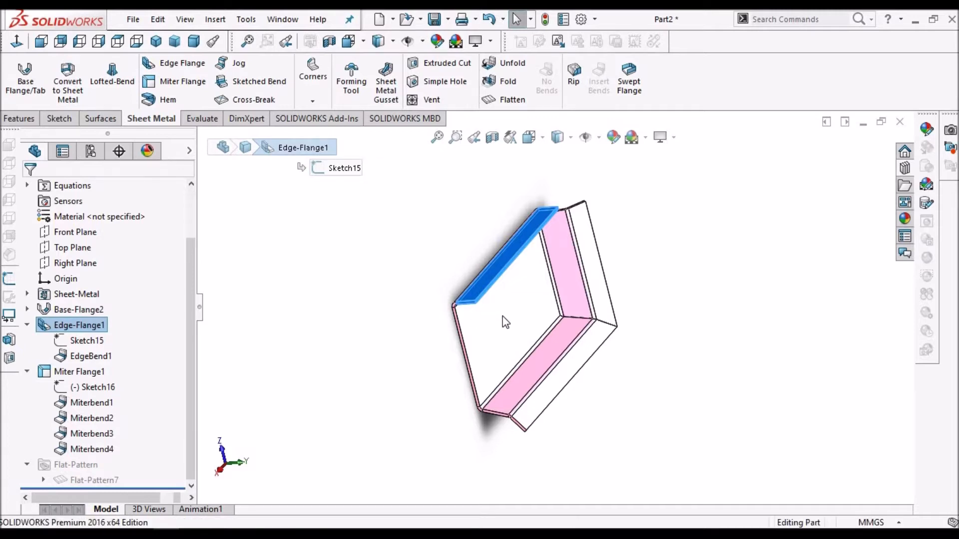
- Start a new sketch on the base flange's narrow thickness face along its short edge without a flange
{"action": "middle_click_drag", "start_coordinate": [507, 290], "coordinate": [520, 364]}
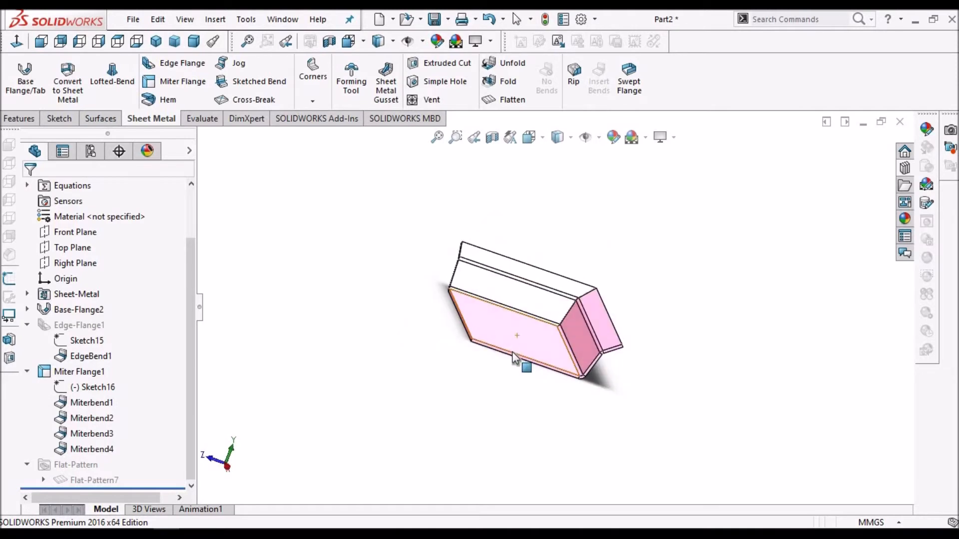
{"action": "scroll", "coordinate": [512, 340], "scroll_direction": "down", "scroll_amount": 5}
{"action": "left_click", "coordinate": [508, 315]}
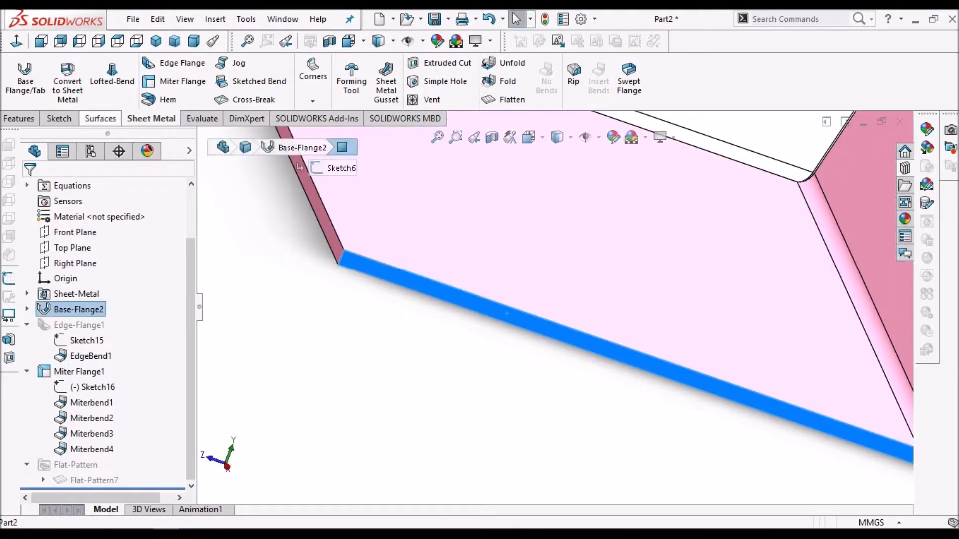
{"action": "left_click", "coordinate": [60, 120]}
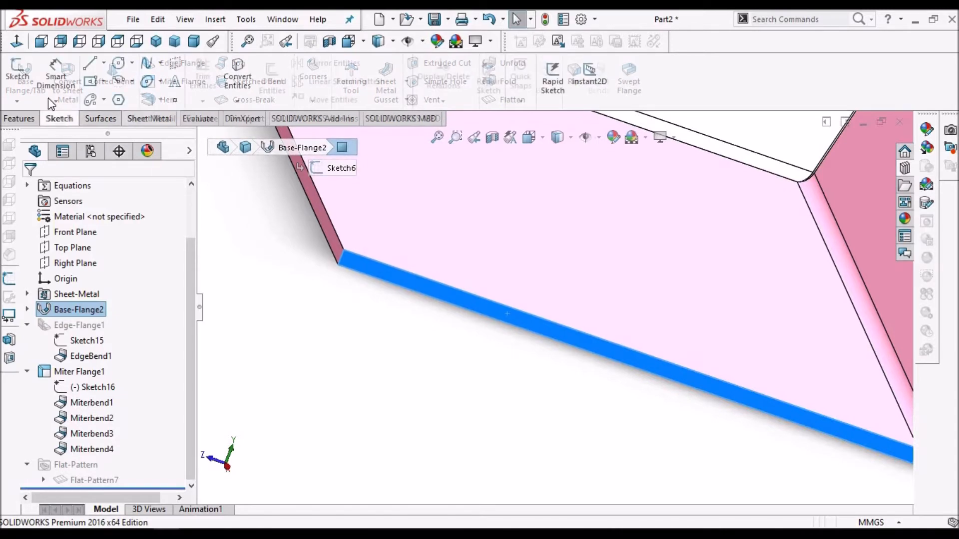
{"action": "left_click", "coordinate": [18, 70]}
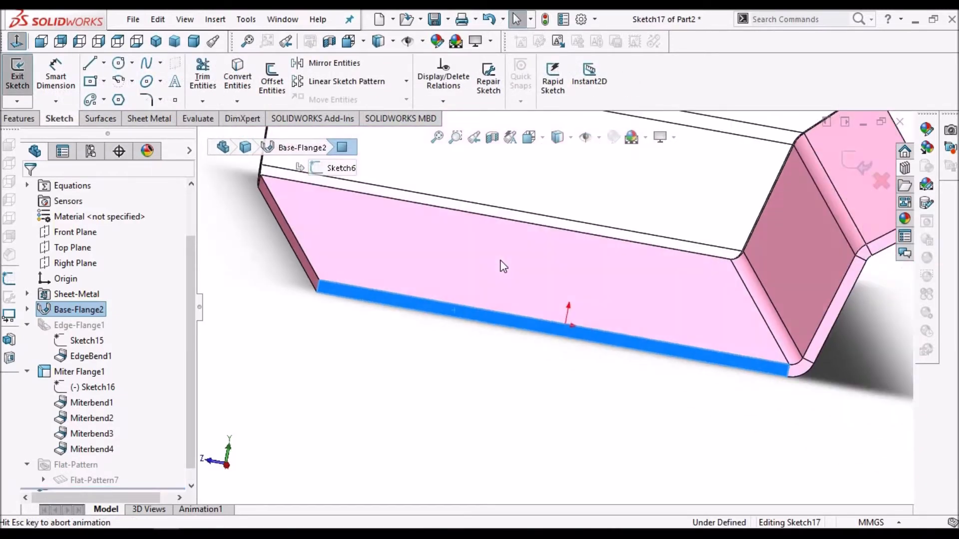
- Draw one line slanting up and outward from the upper corner at the free end of the thickness face
{"action": "scroll", "coordinate": [382, 338], "scroll_direction": "down", "scroll_amount": 2}
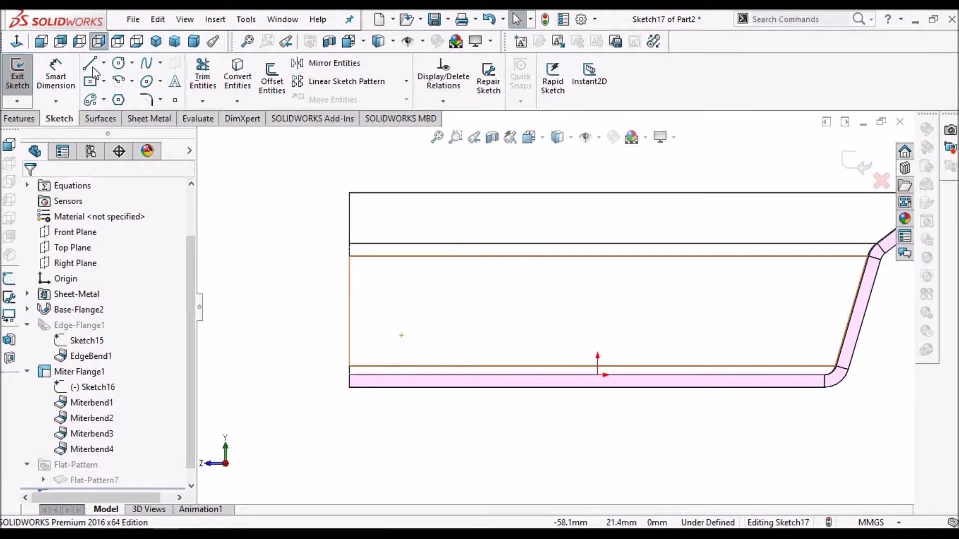
{"action": "key", "text": "l"}
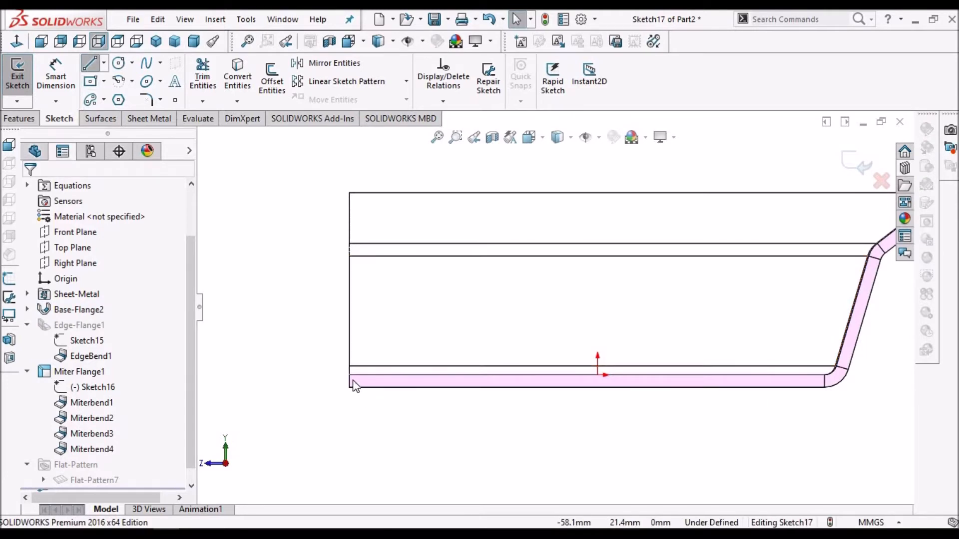
{"action": "scroll", "coordinate": [348, 393], "scroll_direction": "down", "scroll_amount": 1}
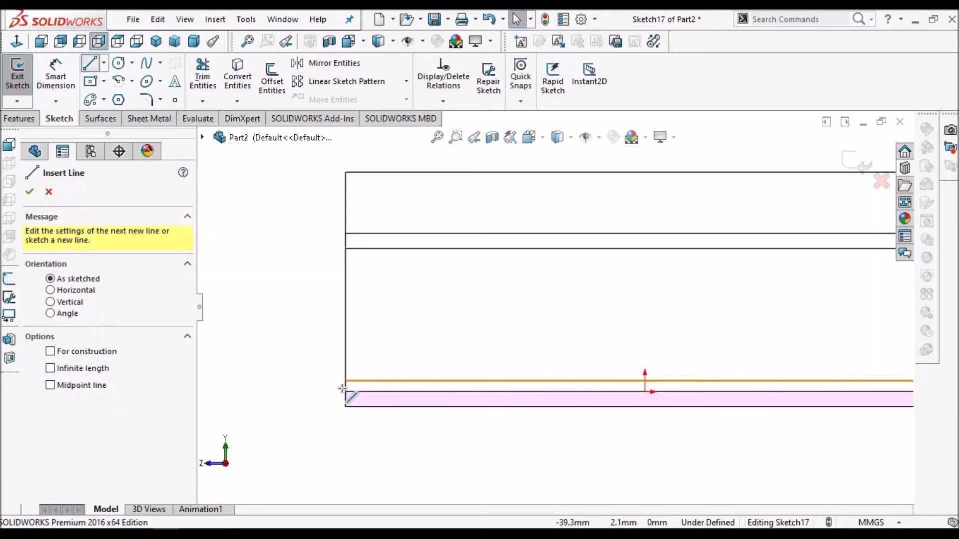
{"action": "left_click", "coordinate": [258, 212]}
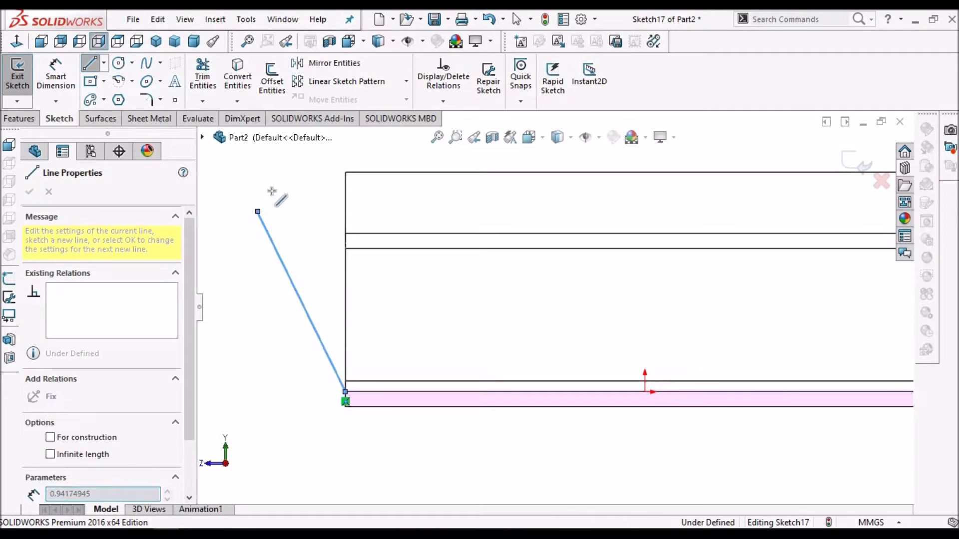
{"action": "right_click", "coordinate": [271, 191]}
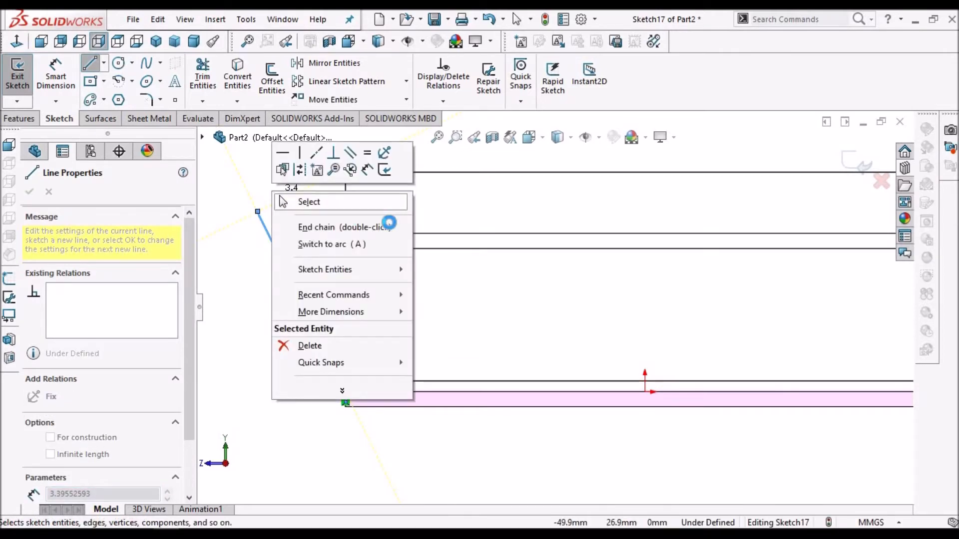
{"action": "left_click", "coordinate": [300, 201]}
{"action": "scroll", "coordinate": [390, 224], "scroll_direction": "up", "scroll_amount": 3}
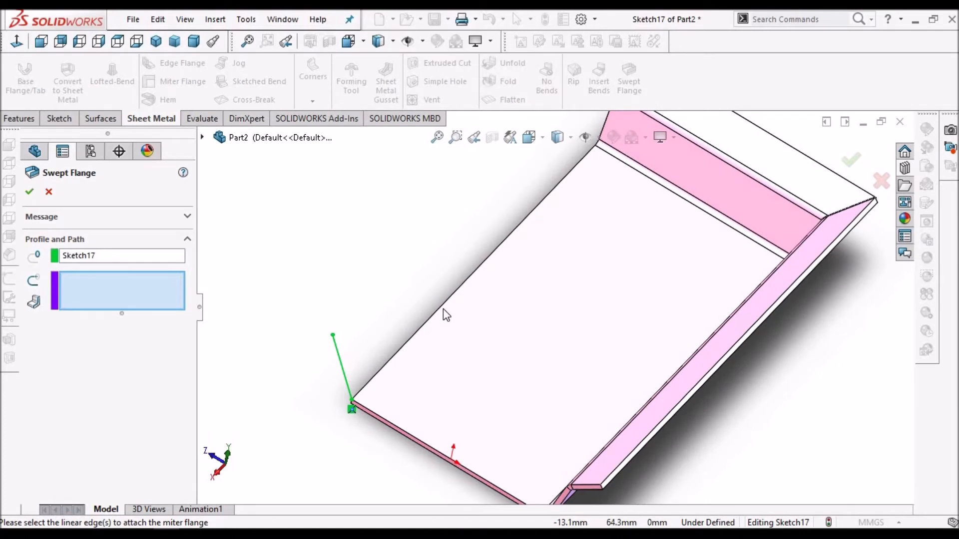
{"action": "left_click", "coordinate": [407, 436]}
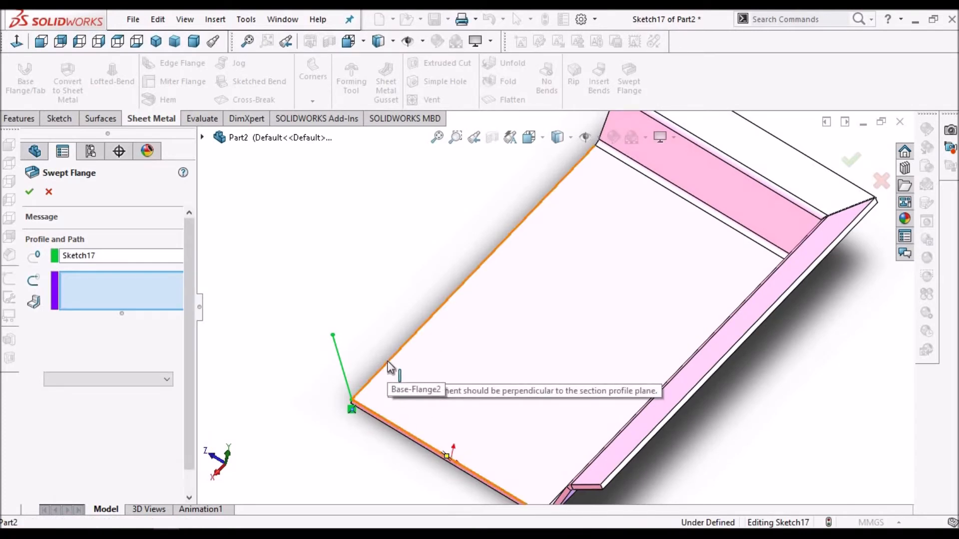
{"action": "left_click", "coordinate": [388, 362]}
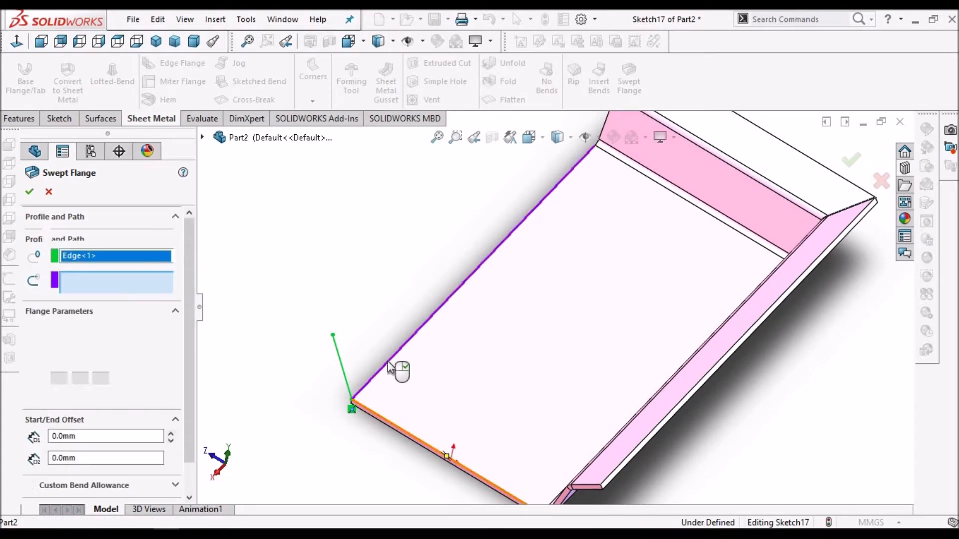
{"action": "left_click", "coordinate": [419, 443]}
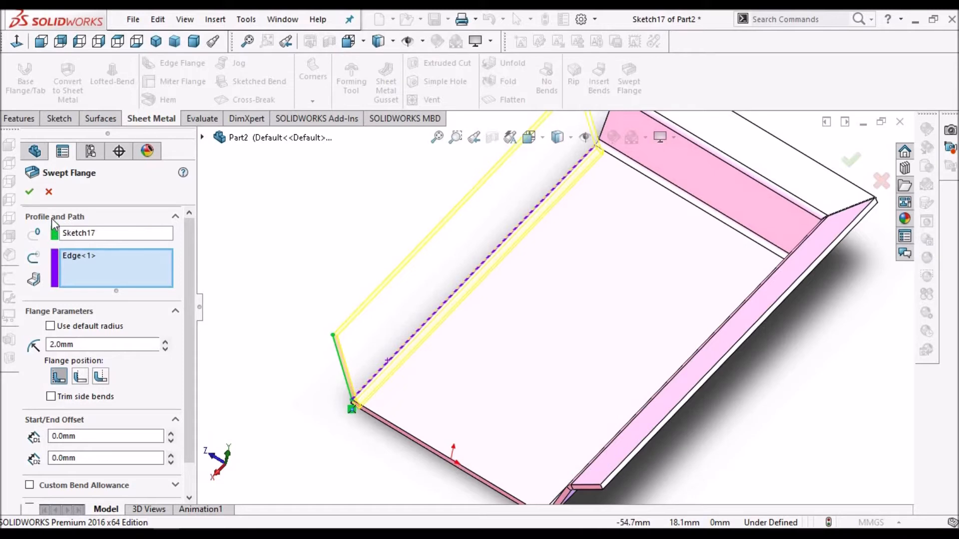
{"action": "left_click", "coordinate": [49, 192]}
- Exit the line sketch and suppress the miter flange so only the flat base flange is left
{"action": "scroll", "coordinate": [490, 369], "scroll_direction": "up", "scroll_amount": 3}
{"action": "middle_click_drag", "start_coordinate": [586, 360], "coordinate": [587, 278]}
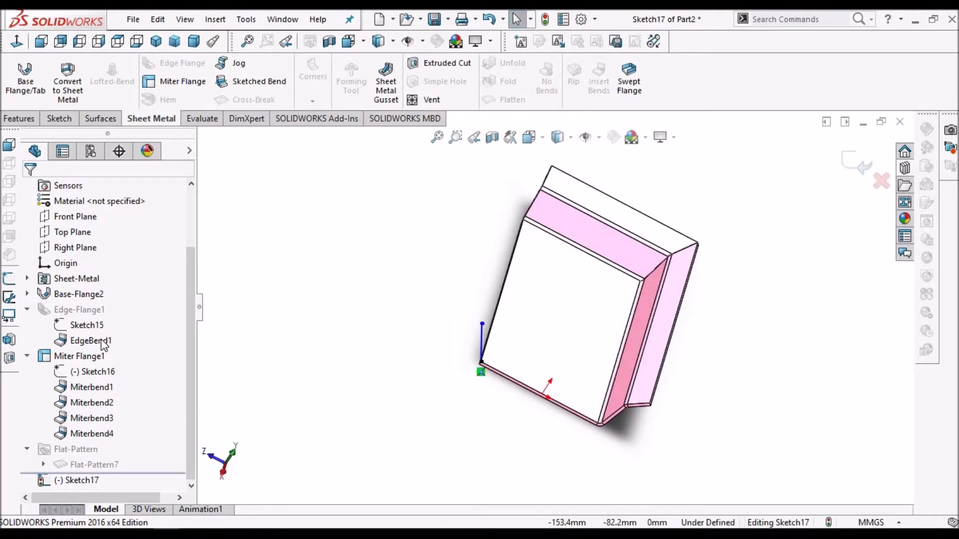
{"action": "right_click", "coordinate": [75, 310]}
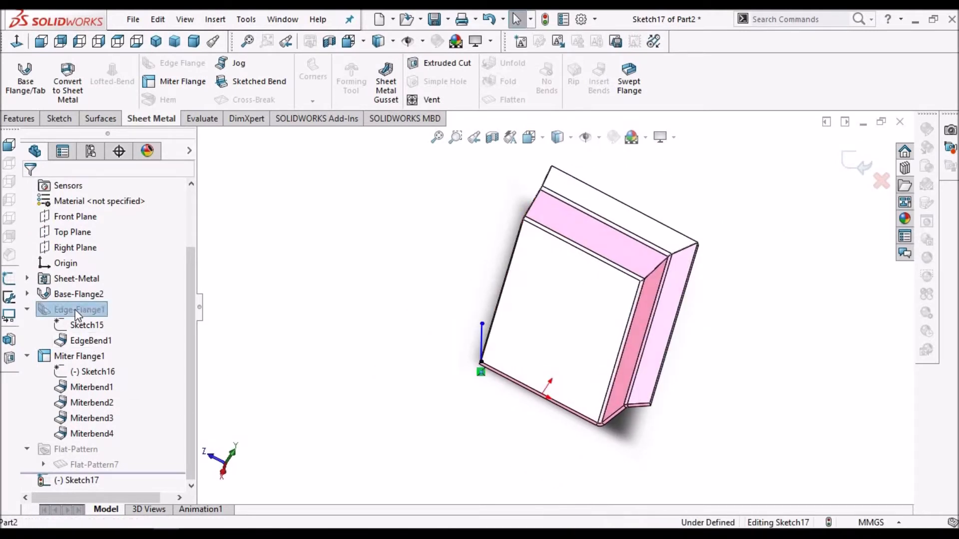
{"action": "left_click", "coordinate": [360, 277]}
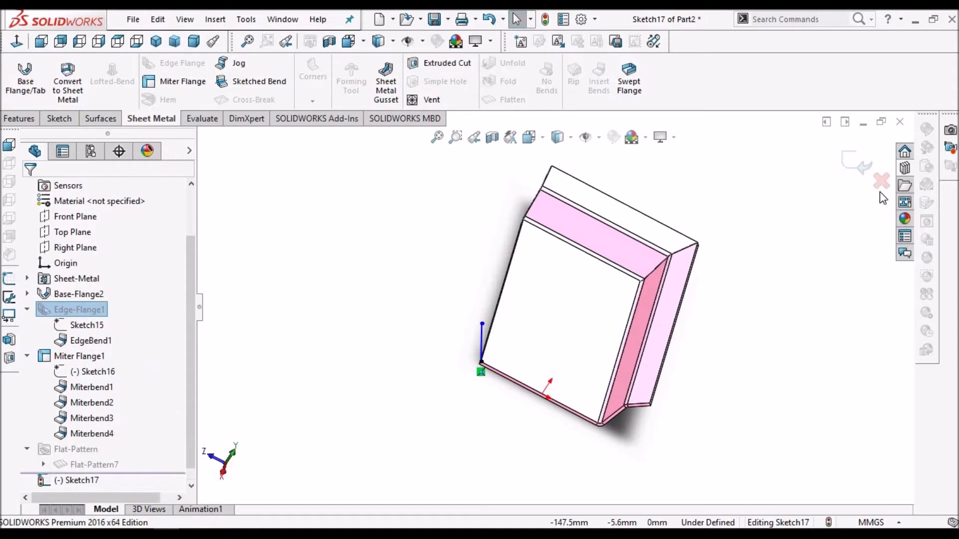
{"action": "left_click", "coordinate": [856, 162]}
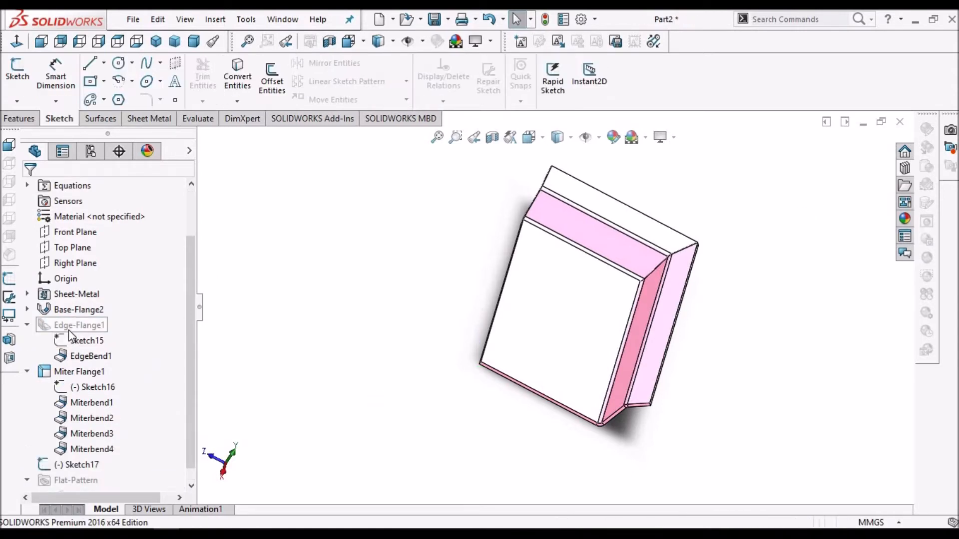
{"action": "left_click", "coordinate": [69, 332]}
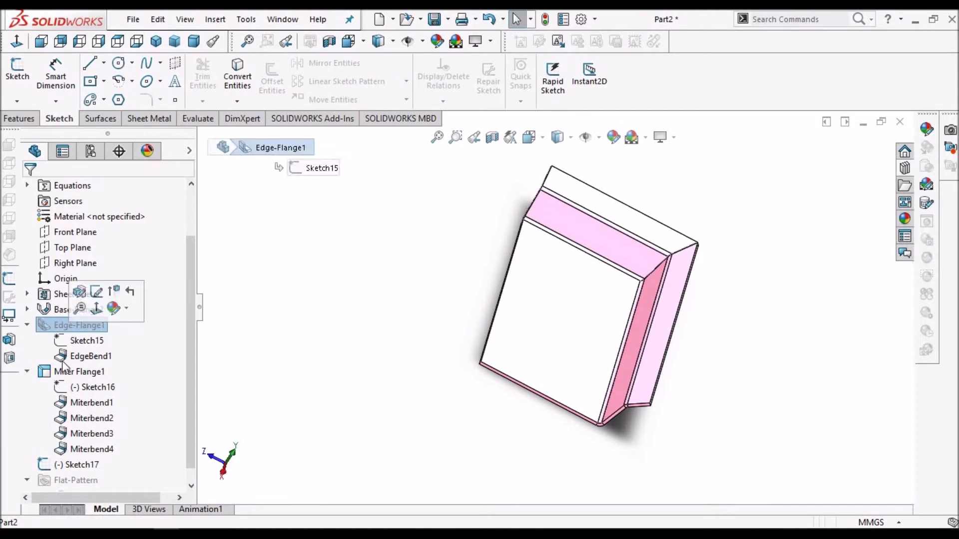
{"action": "left_click", "coordinate": [57, 376]}
{"action": "left_click", "coordinate": [101, 339]}
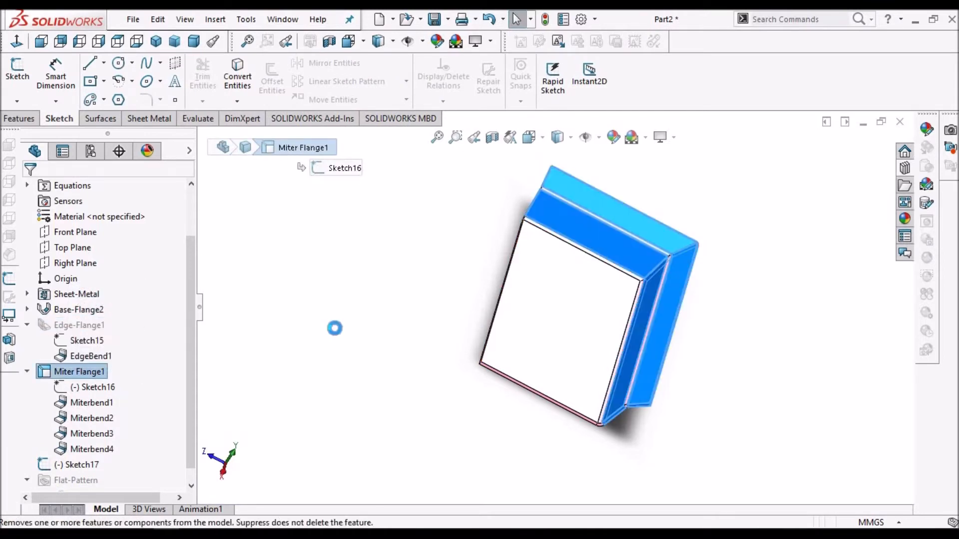
{"action": "left_click", "coordinate": [459, 280]}
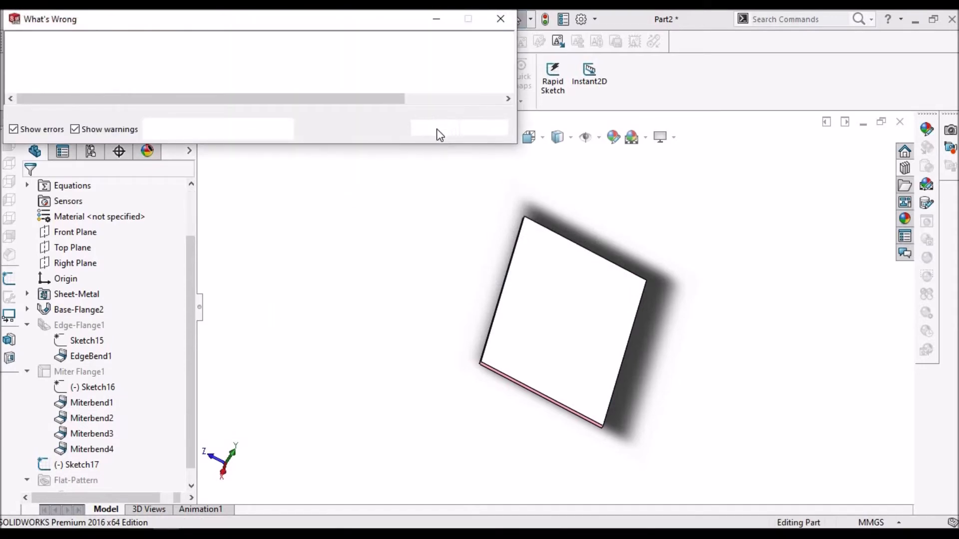
{"action": "left_click", "coordinate": [443, 128]}
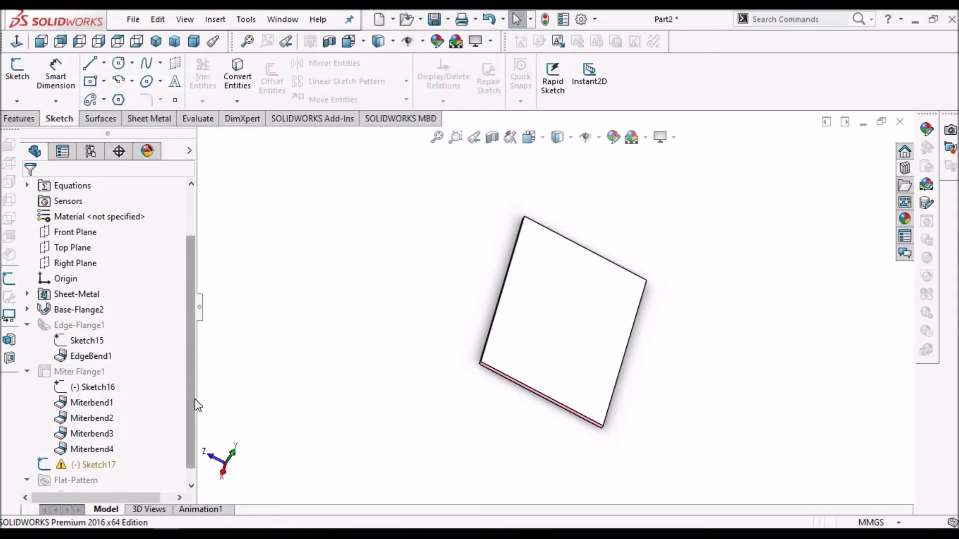
- Edit the slanted line's sketch and delete the broken relation at the line's lower end
{"action": "scroll", "coordinate": [189, 441], "scroll_direction": "down", "scroll_amount": 1}
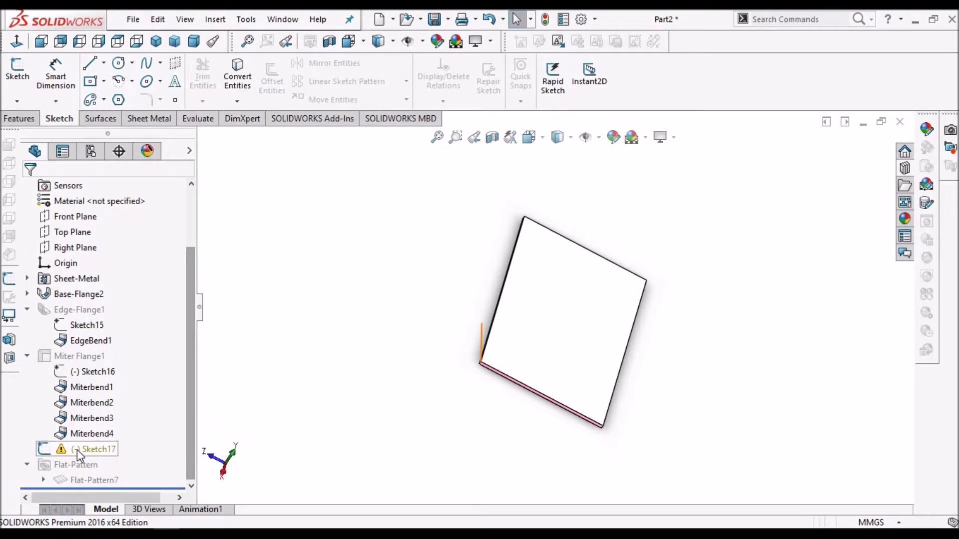
{"action": "right_click", "coordinate": [77, 450]}
{"action": "left_click", "coordinate": [88, 218]}
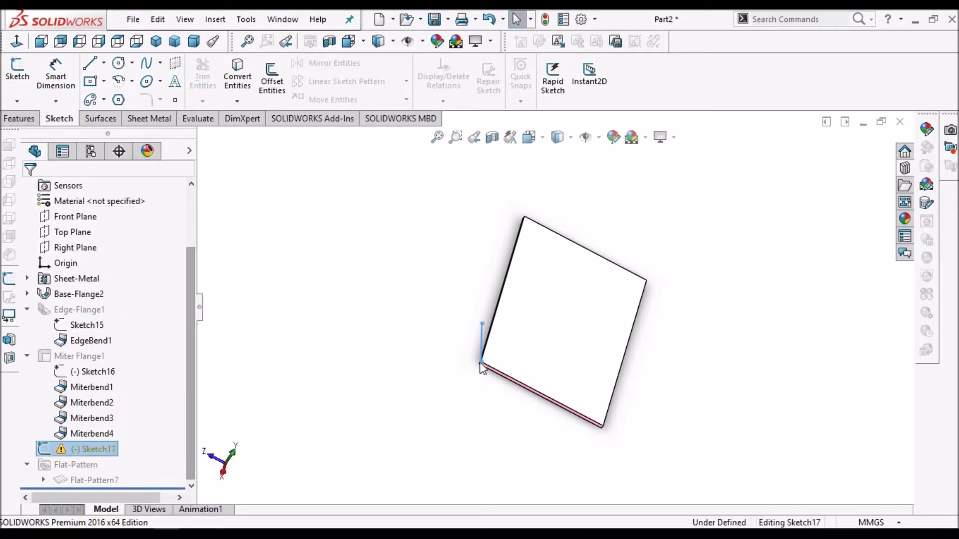
{"action": "scroll", "coordinate": [498, 341], "scroll_direction": "down", "scroll_amount": 4}
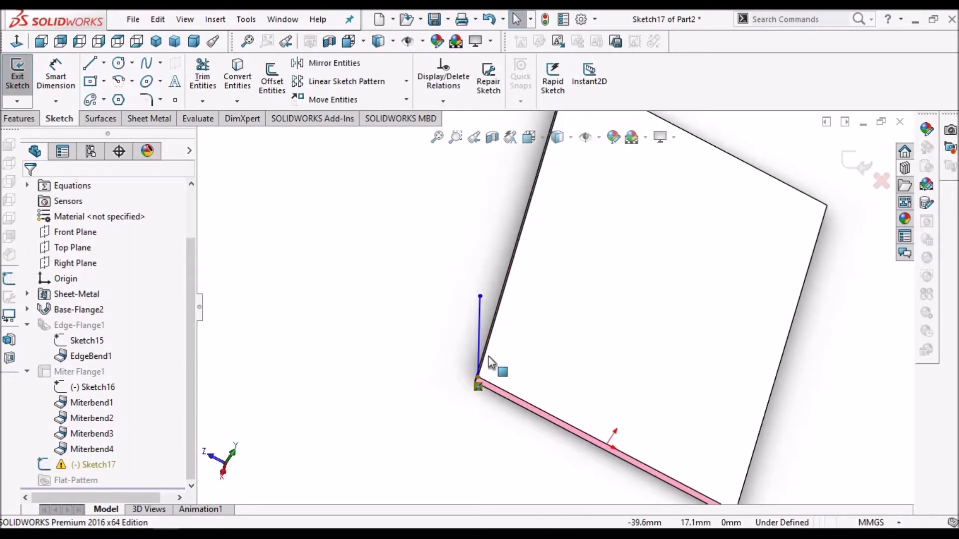
{"action": "scroll", "coordinate": [477, 388], "scroll_direction": "down", "scroll_amount": 1}
{"action": "left_click", "coordinate": [479, 388]}
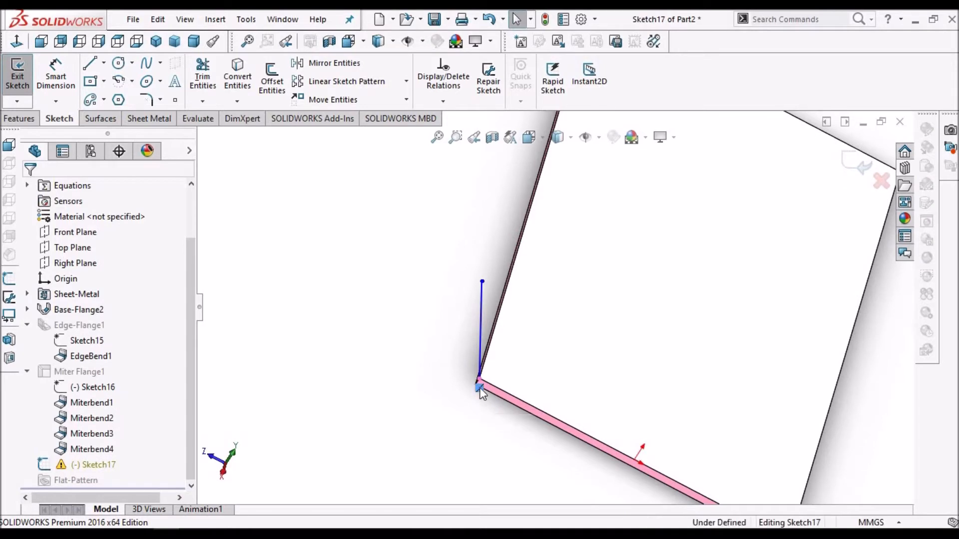
{"action": "right_click", "coordinate": [479, 392]}
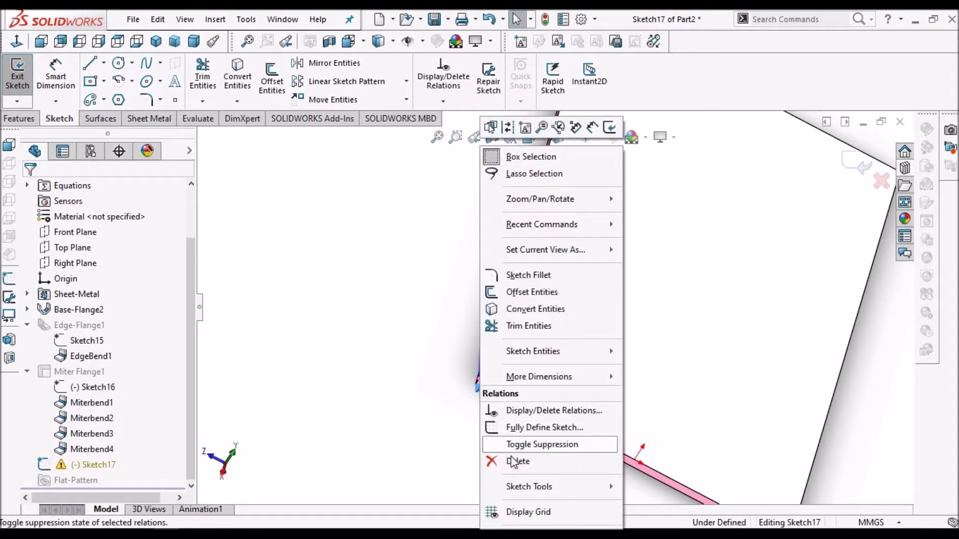
{"action": "left_click", "coordinate": [483, 458]}
- Reattach the line's lower endpoint coincident to the upper corner of the base flange
{"action": "scroll", "coordinate": [480, 383], "scroll_direction": "down", "scroll_amount": 2}
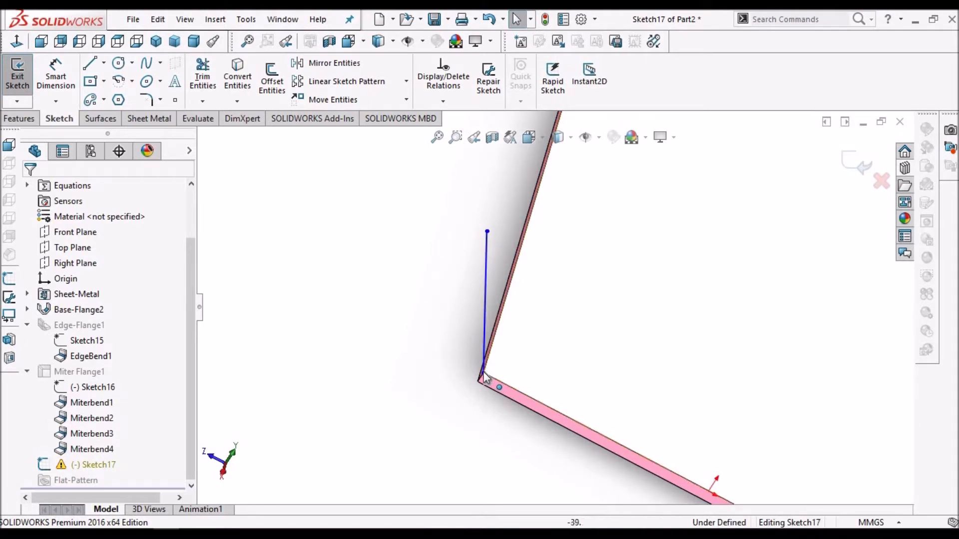
{"action": "mouse_move", "coordinate": [562, 305]}
{"action": "left_mouse_down"}
{"action": "mouse_move", "coordinate": [562, 282]}
{"action": "mouse_move", "coordinate": [472, 362]}
{"action": "mouse_move", "coordinate": [487, 379]}
{"action": "left_mouse_up"}
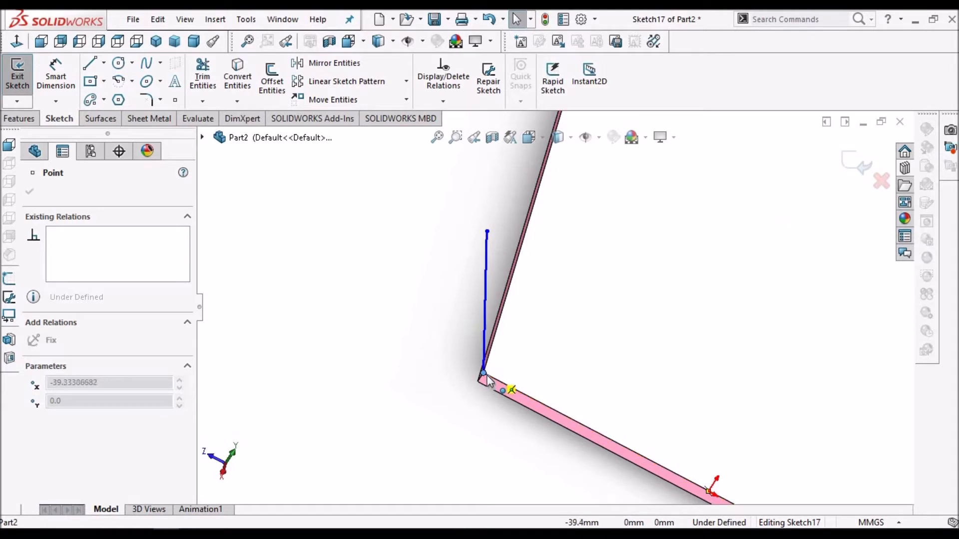
{"action": "key", "text": "f"}
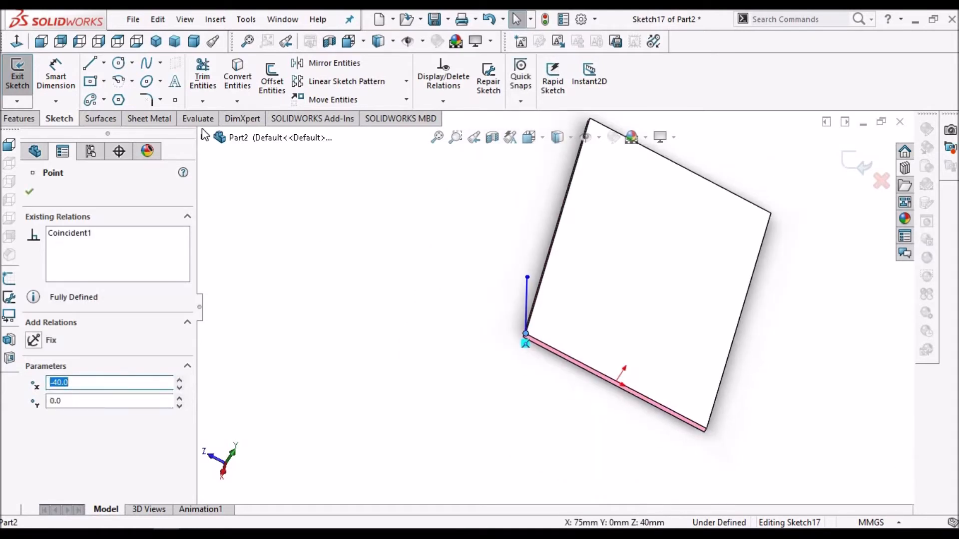
{"action": "left_click", "coordinate": [150, 119]}
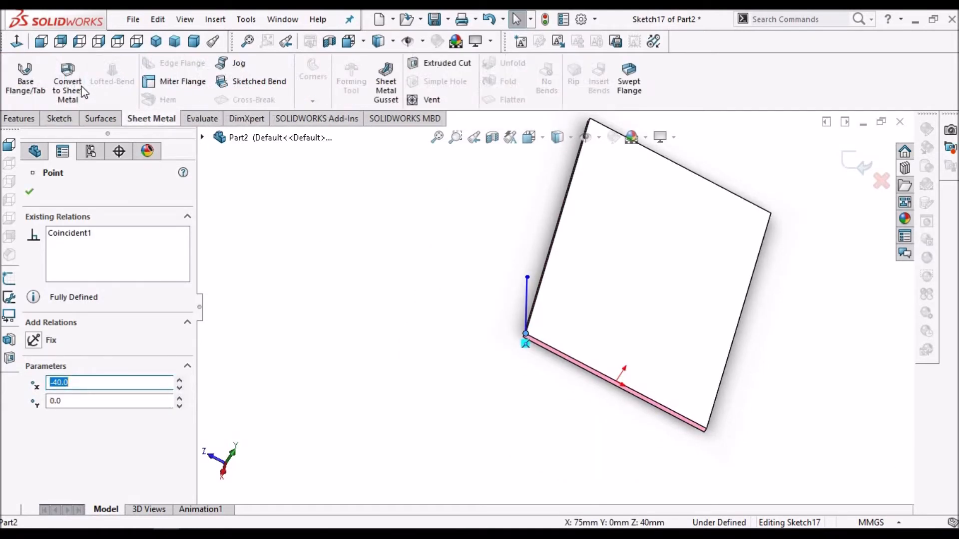
- Create a swept flange from the slanted line profile along the adjoining long edge and the far short edge of the base flange
{"action": "left_click", "coordinate": [623, 88]}
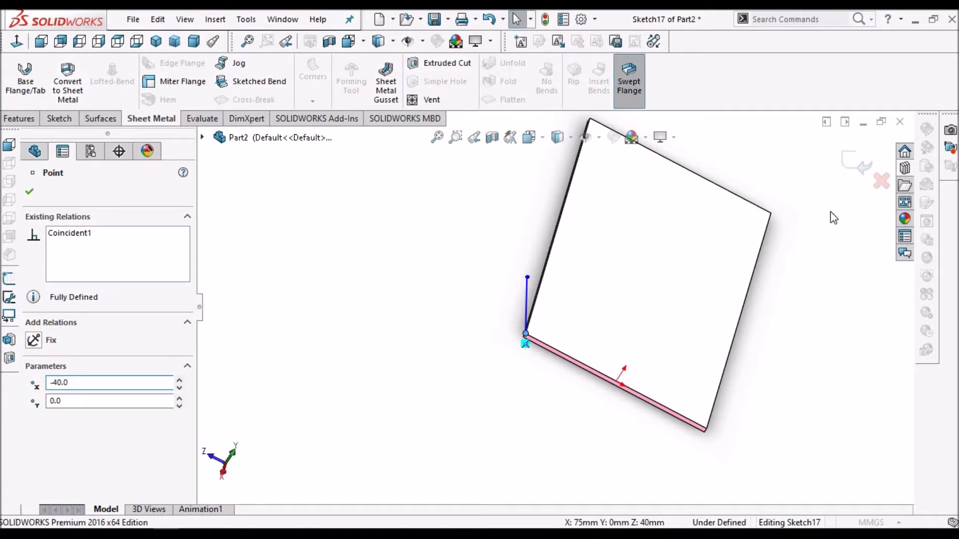
{"action": "left_click", "coordinate": [560, 226]}
{"action": "scroll", "coordinate": [635, 219], "scroll_direction": "down", "scroll_amount": 3}
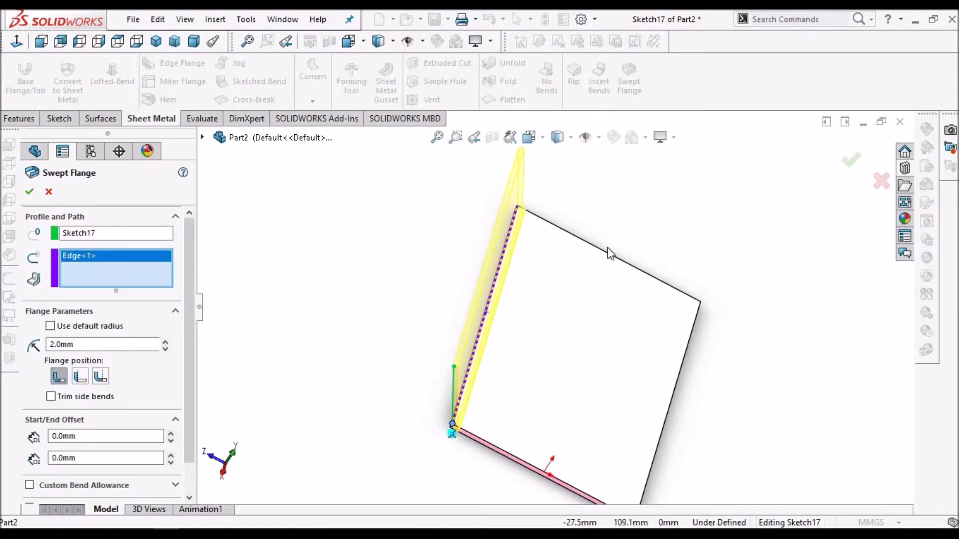
{"action": "left_click", "coordinate": [608, 258]}
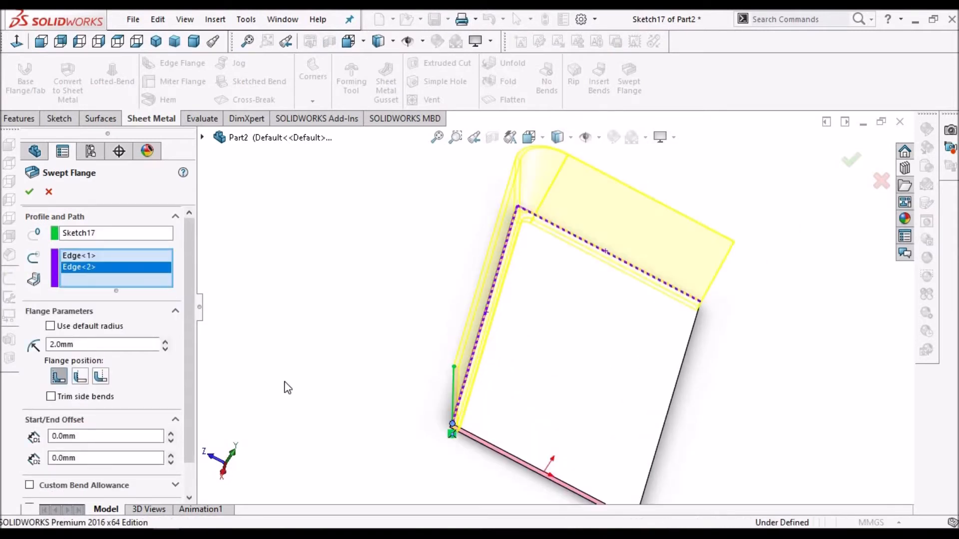
{"action": "left_click", "coordinate": [30, 191]}
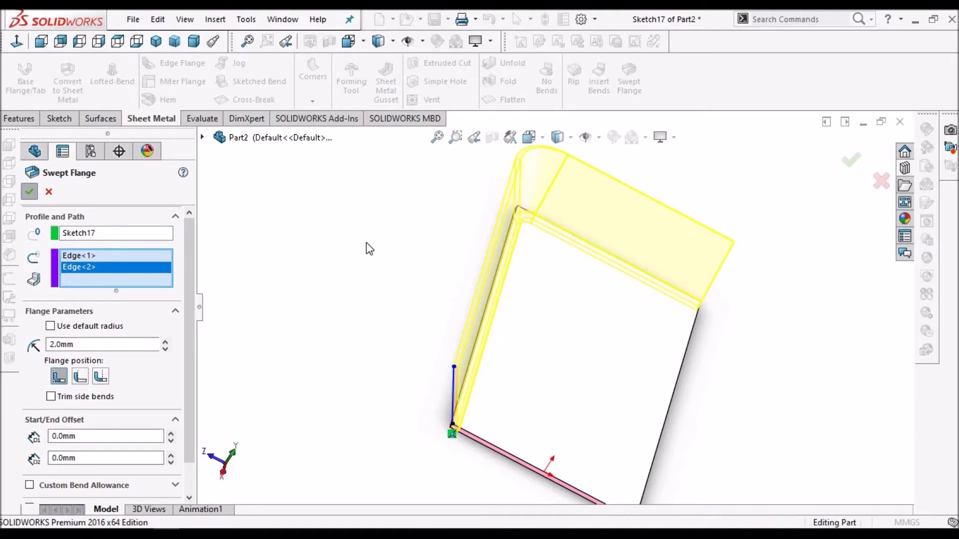
{"action": "middle_click_drag", "start_coordinate": [575, 310], "coordinate": [428, 303]}
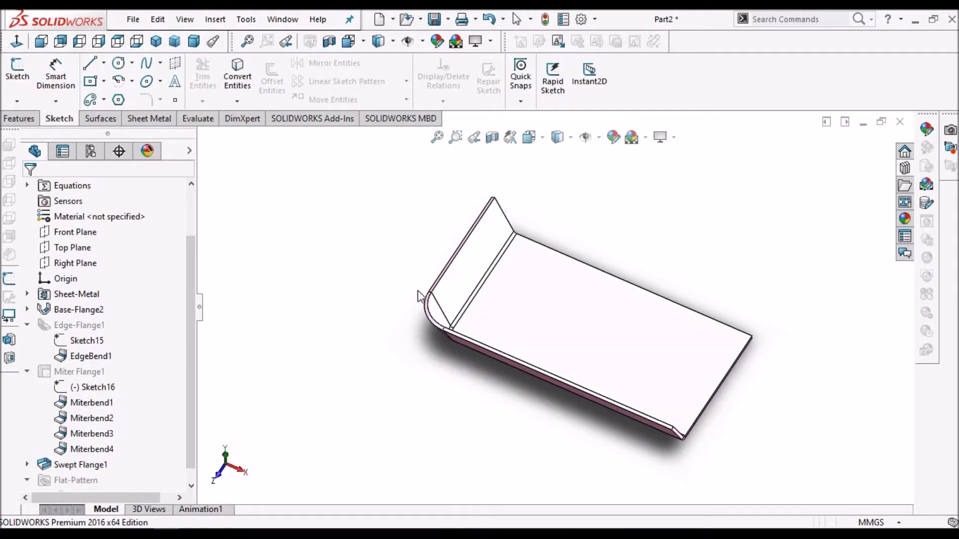
{"action": "middle_click_drag", "start_coordinate": [434, 367], "coordinate": [518, 315]}
{"action": "scroll", "coordinate": [518, 319], "scroll_direction": "down", "scroll_amount": 3}
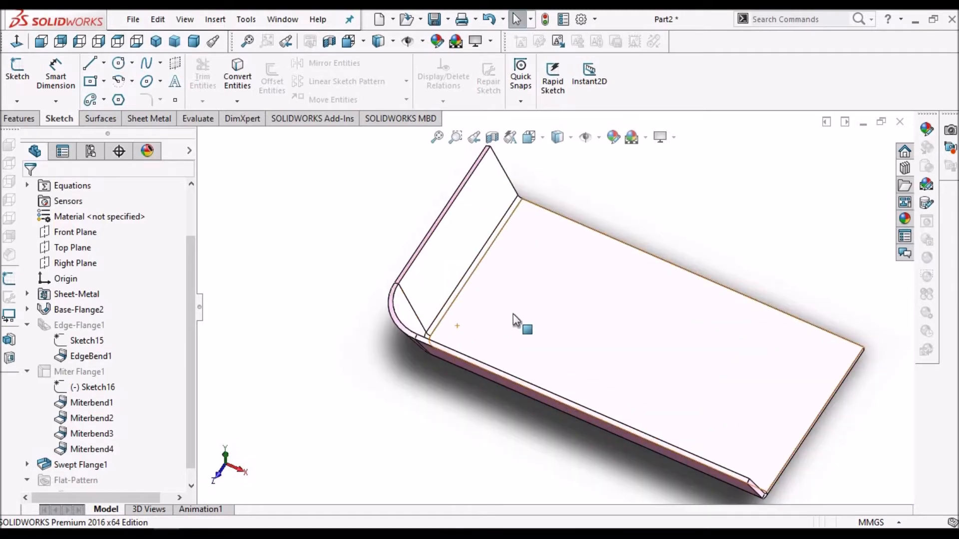
- Unsuppress the flat pattern to examine the swept flange part unfolded
{"action": "left_click", "coordinate": [151, 119]}
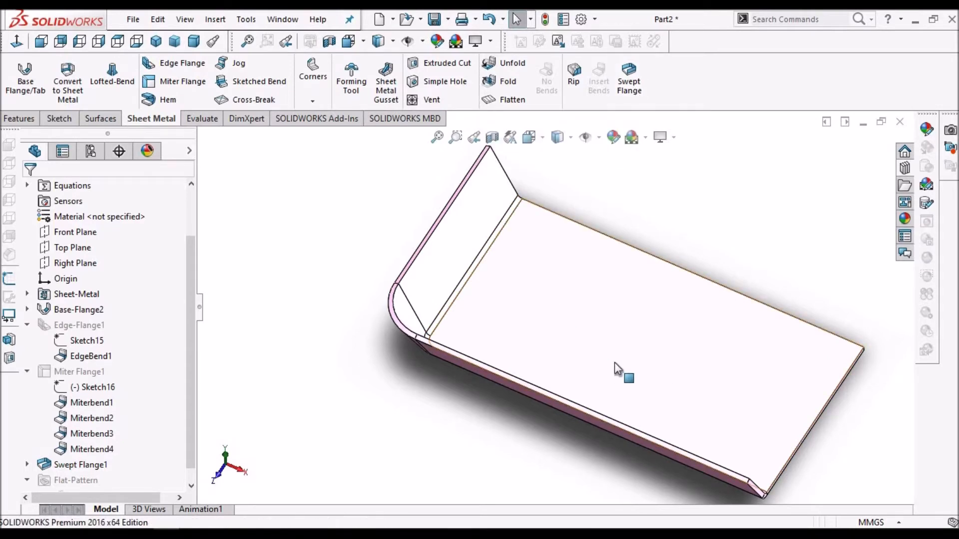
{"action": "scroll", "coordinate": [598, 348], "scroll_direction": "up", "scroll_amount": 2}
{"action": "scroll", "coordinate": [446, 316], "scroll_direction": "down", "scroll_amount": 2}
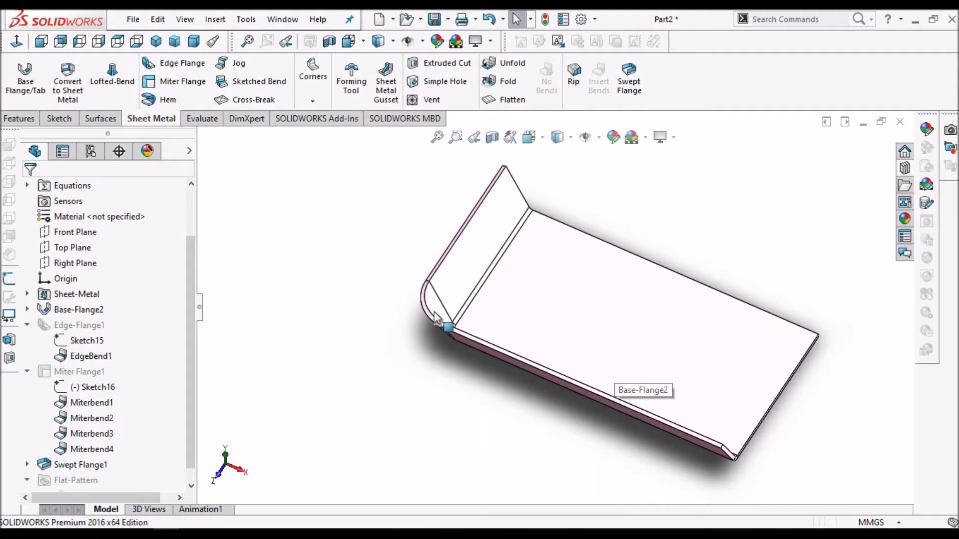
{"action": "scroll", "coordinate": [446, 318], "scroll_direction": "down", "scroll_amount": 1}
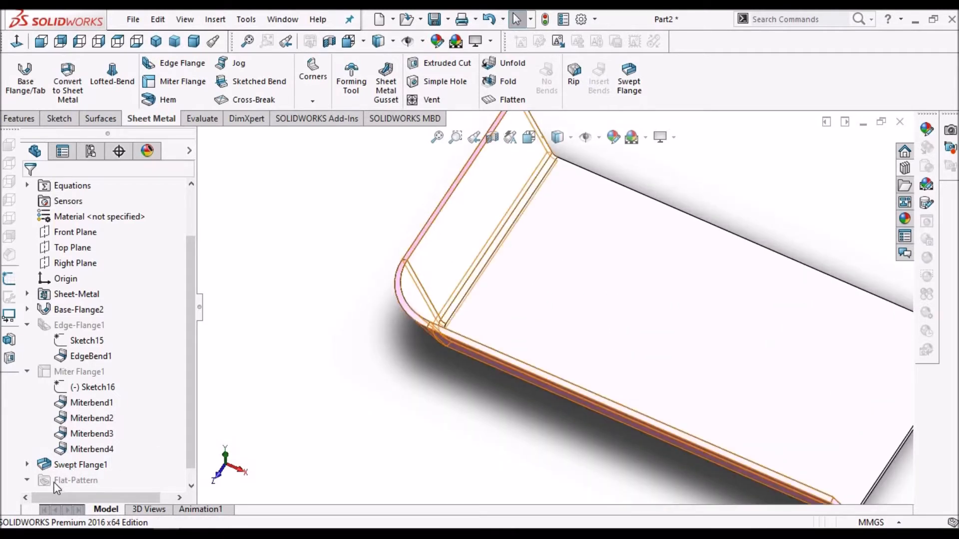
{"action": "scroll", "coordinate": [50, 494], "scroll_direction": "down", "scroll_amount": 1}
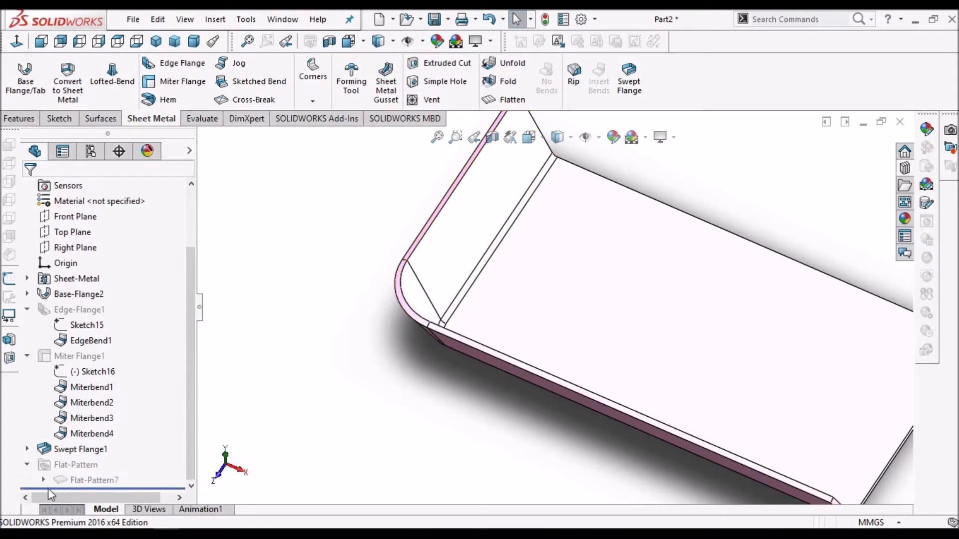
{"action": "left_click", "coordinate": [69, 481]}
{"action": "left_click", "coordinate": [97, 442]}
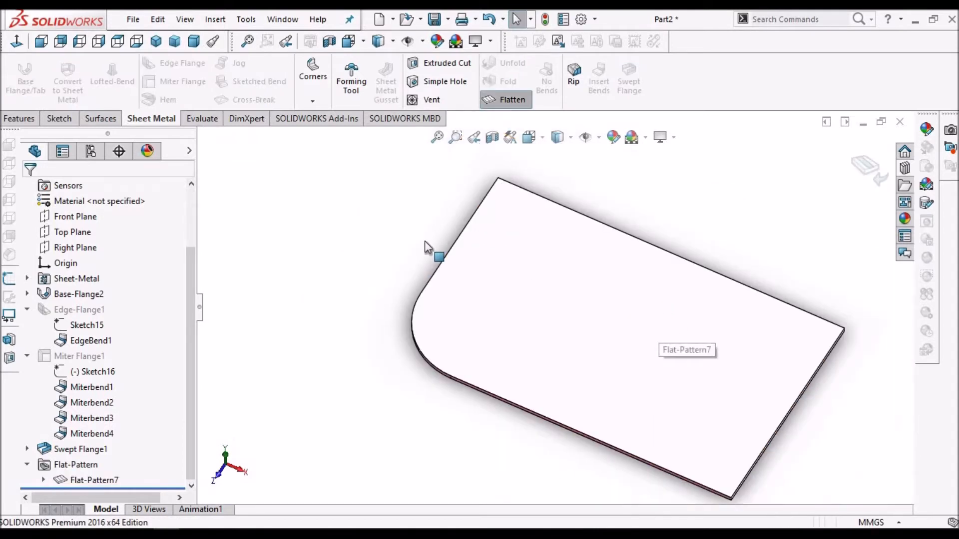
- Suppress the swept flange and unsuppress the miter flange to show its flat pattern
{"action": "left_click", "coordinate": [75, 450]}
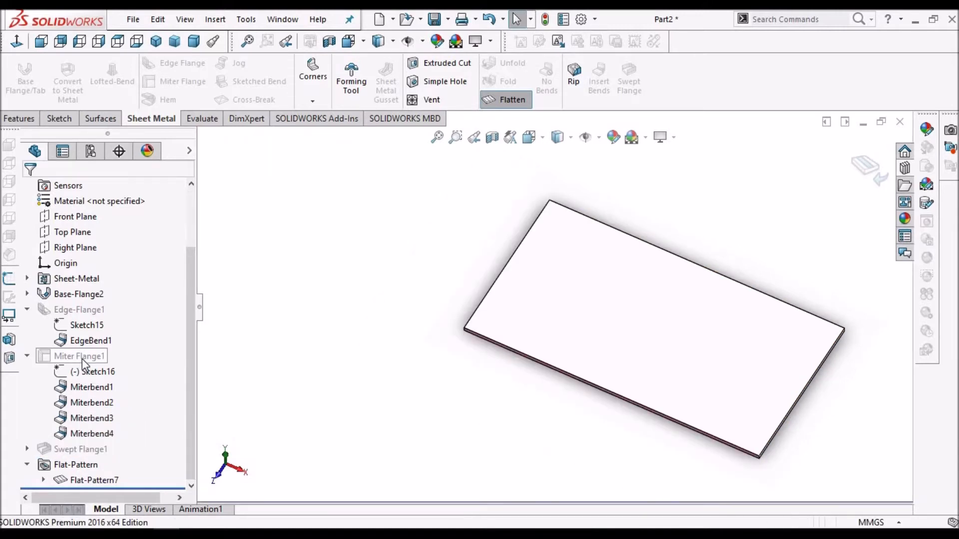
{"action": "left_click", "coordinate": [80, 356]}
{"action": "left_click", "coordinate": [128, 321]}
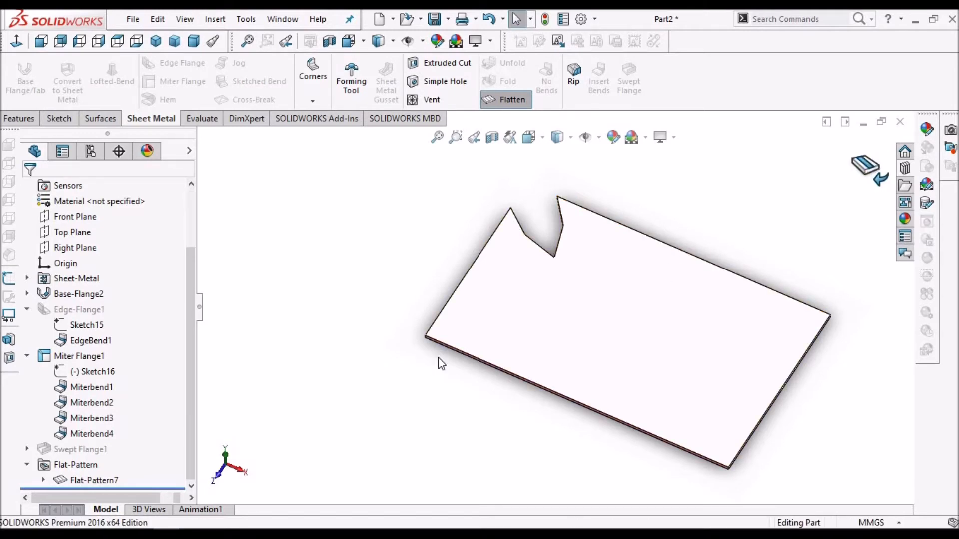
- Return the part to its folded state and suppress the miter flange
{"action": "left_click", "coordinate": [80, 356]}
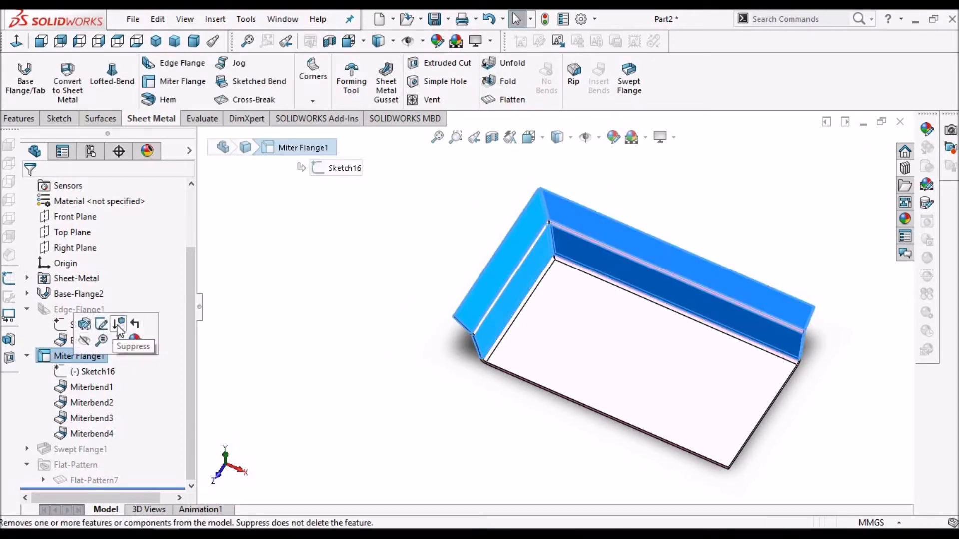
{"action": "left_click", "coordinate": [119, 326]}
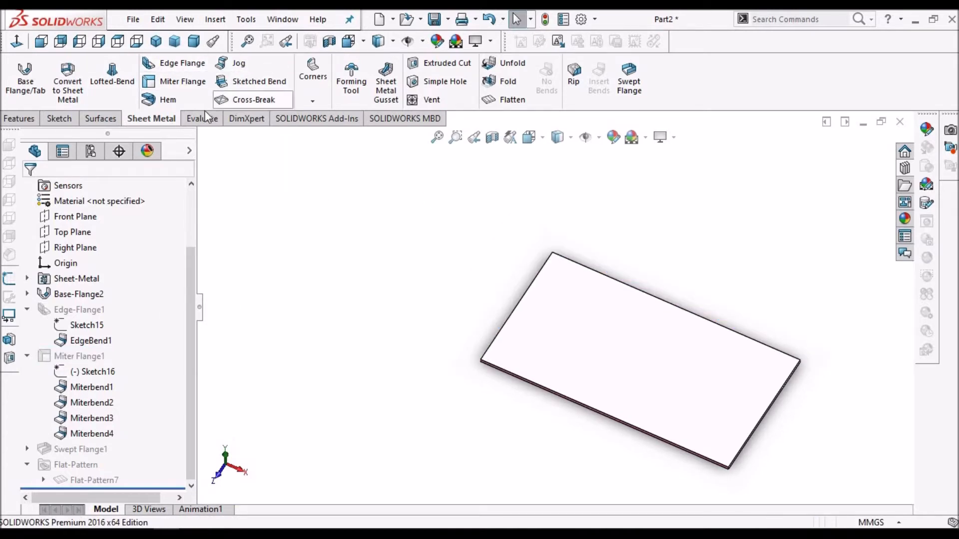
- Add a closed hem 20 mm long along one long edge of the base flange
{"action": "left_click", "coordinate": [159, 99]}
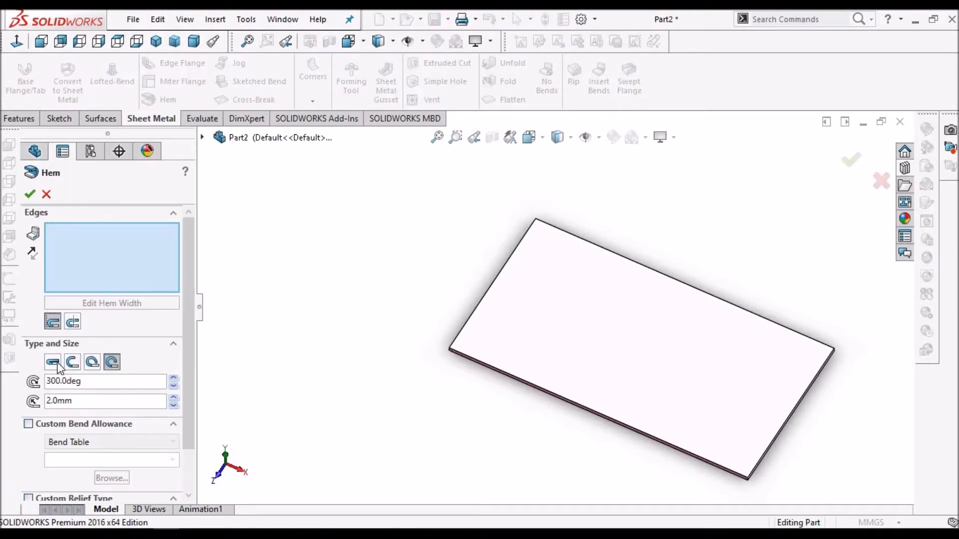
{"action": "left_click", "coordinate": [55, 363]}
{"action": "scroll", "coordinate": [557, 405], "scroll_direction": "down", "scroll_amount": 3}
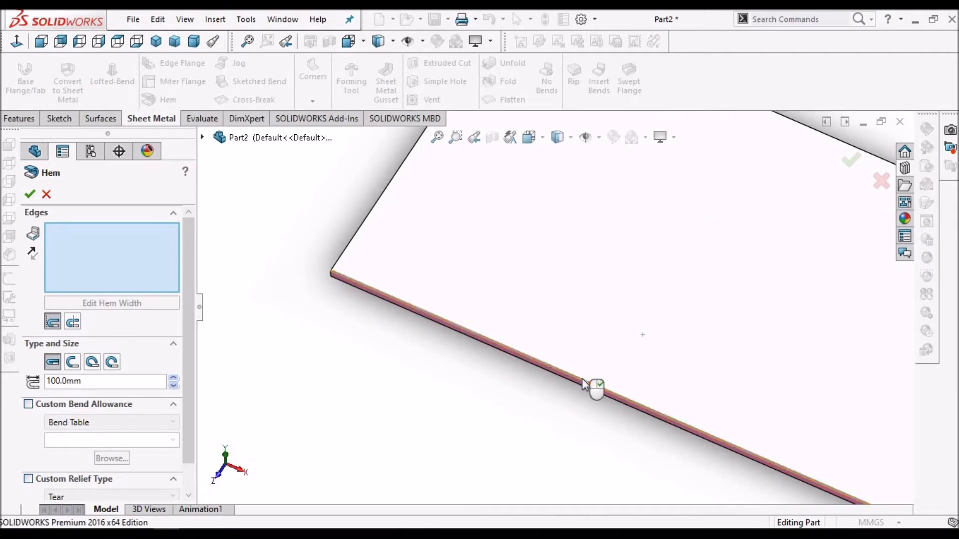
{"action": "left_click", "coordinate": [591, 387]}
{"action": "scroll", "coordinate": [792, 338], "scroll_direction": "up", "scroll_amount": 5}
{"action": "middle_click_drag", "start_coordinate": [792, 338], "coordinate": [737, 291]}
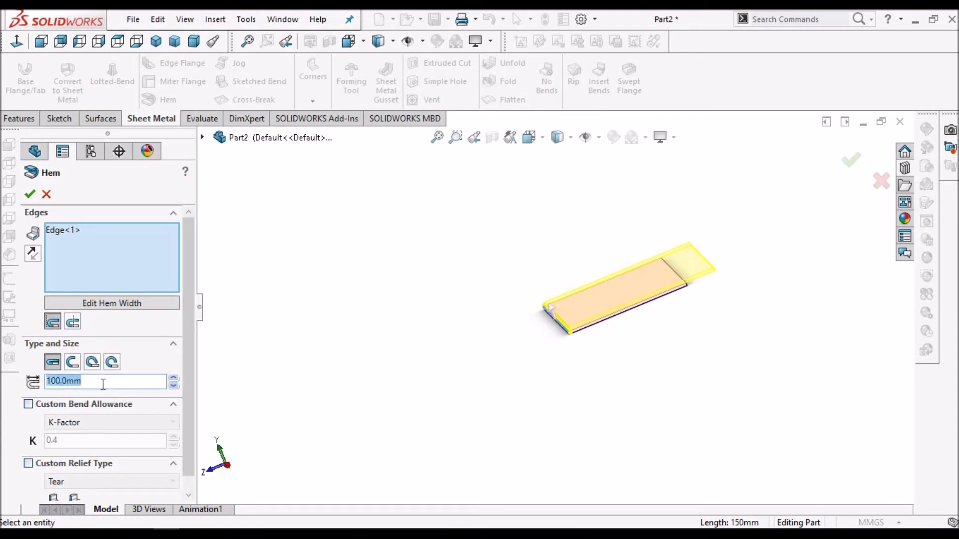
{"action": "key", "text": "Return"}
{"action": "scroll", "coordinate": [574, 342], "scroll_direction": "down", "scroll_amount": 5}
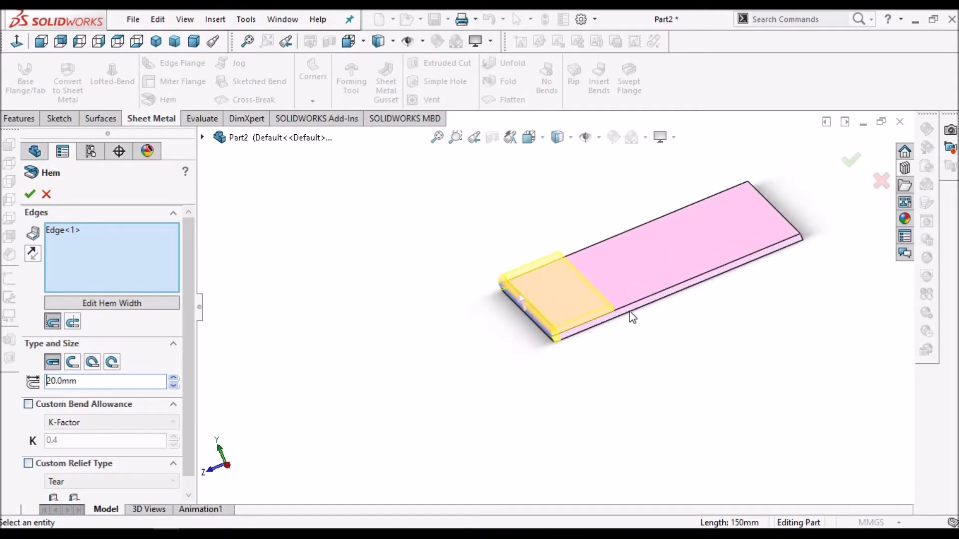
{"action": "middle_click_drag", "start_coordinate": [543, 277], "coordinate": [562, 307]}
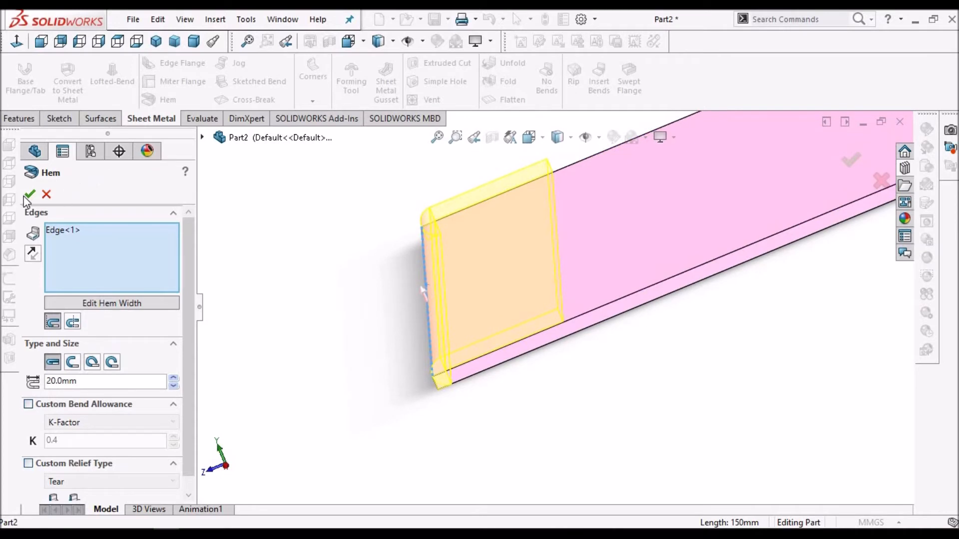
{"action": "key", "text": "Return"}
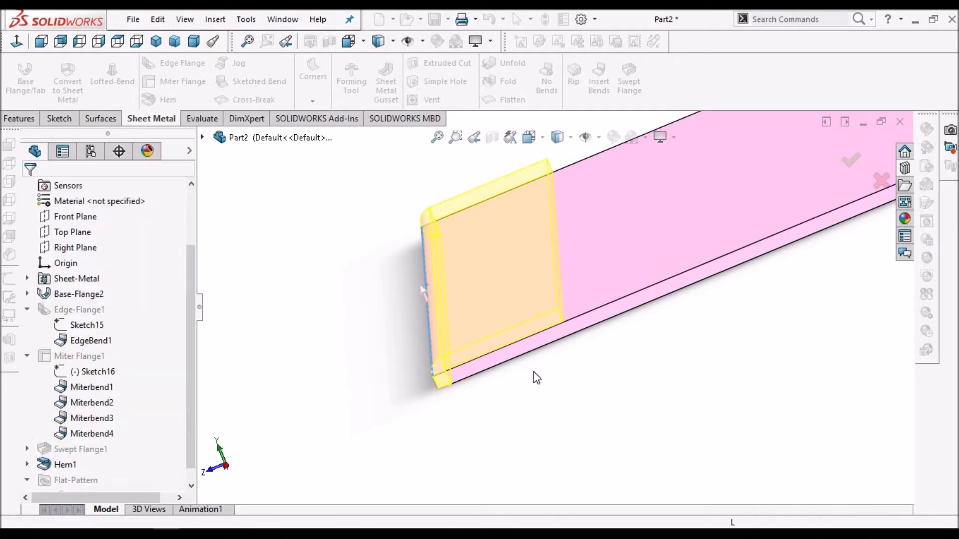
{"action": "middle_click_drag", "start_coordinate": [536, 307], "coordinate": [616, 358]}
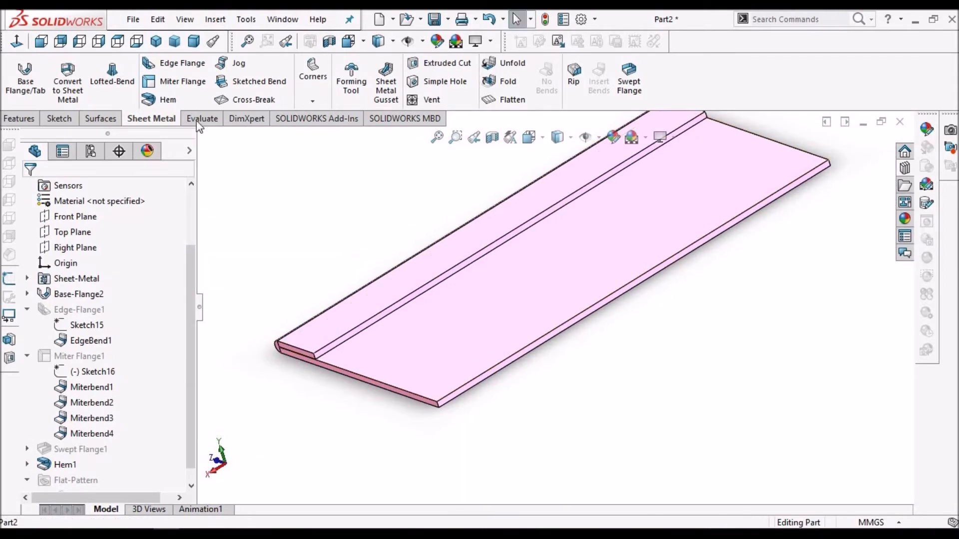
- Add an open hem along the opposite long edge with a 20 mm length and a 20 mm gap distance
{"action": "left_click", "coordinate": [167, 100]}
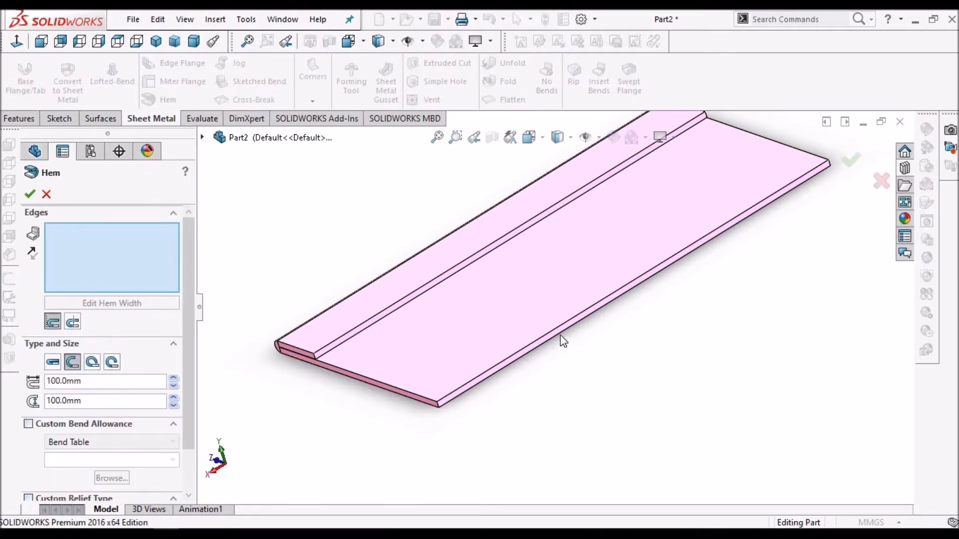
{"action": "scroll", "coordinate": [560, 334], "scroll_direction": "down", "scroll_amount": 4}
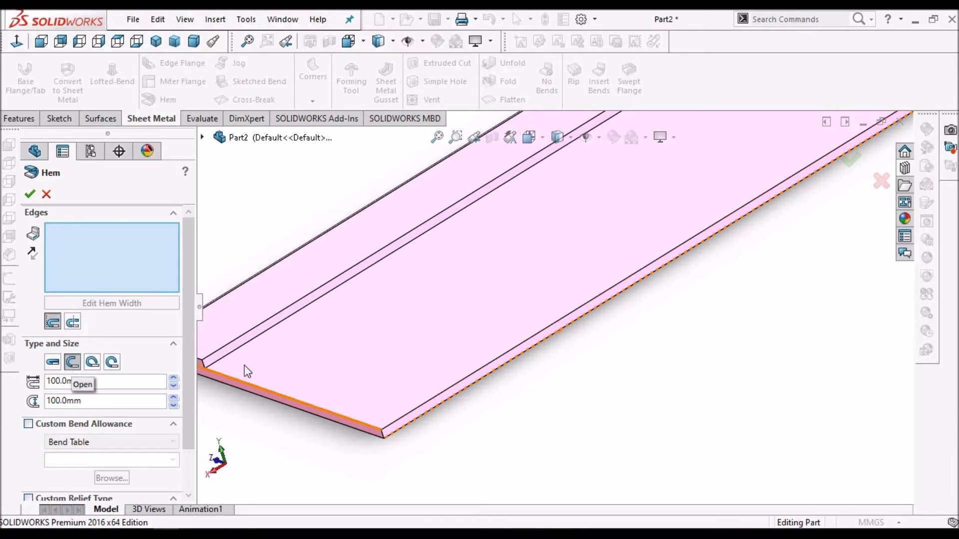
{"action": "left_click", "coordinate": [469, 312]}
{"action": "scroll", "coordinate": [482, 316], "scroll_direction": "up", "scroll_amount": 5}
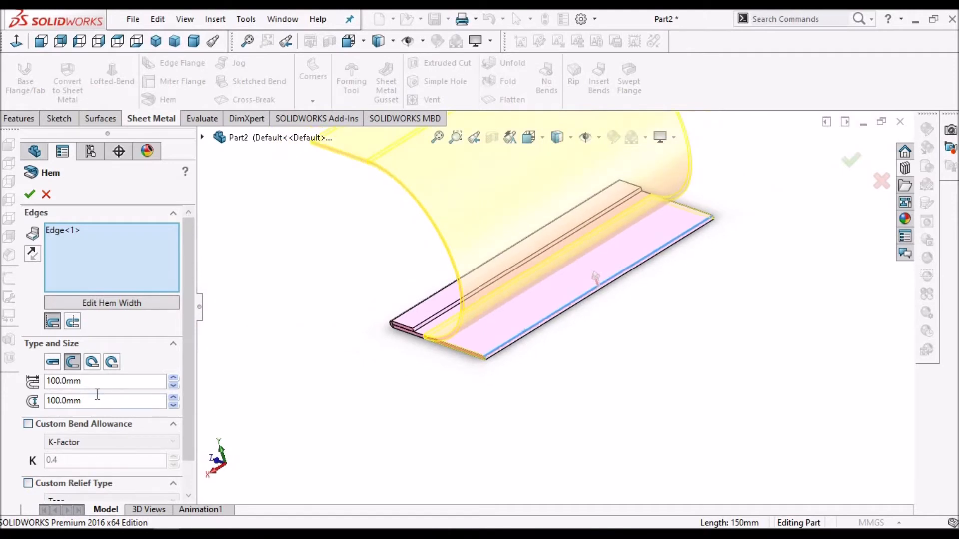
{"action": "left_click", "coordinate": [96, 385]}
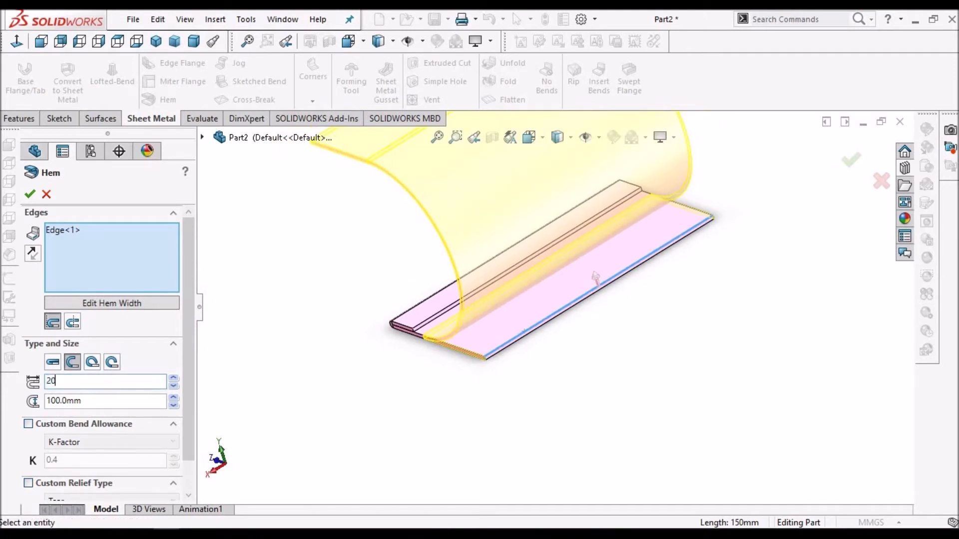
{"action": "key", "text": "Return"}
{"action": "left_click", "coordinate": [93, 405]}
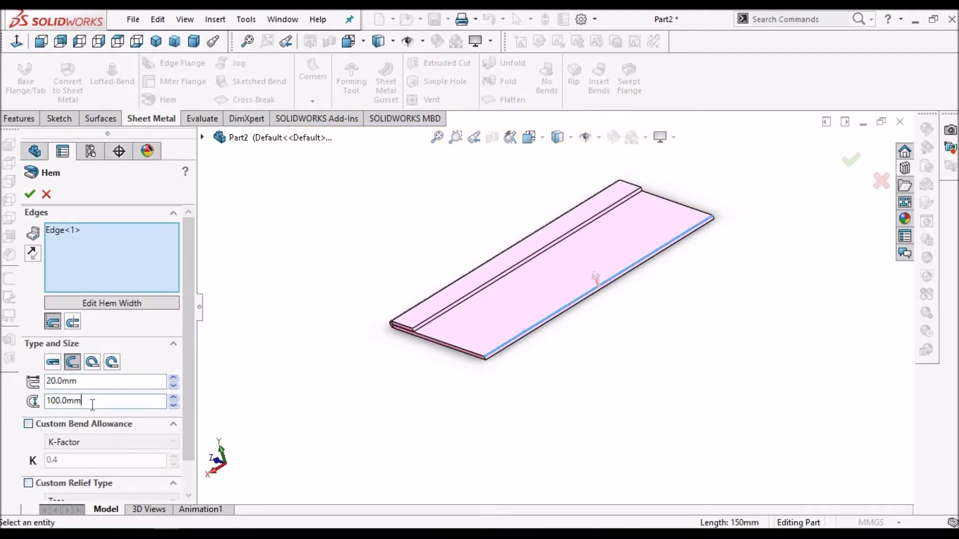
{"action": "type", "text": "20"}
{"action": "key", "text": "Return"}
{"action": "scroll", "coordinate": [528, 328], "scroll_direction": "down", "scroll_amount": 2}
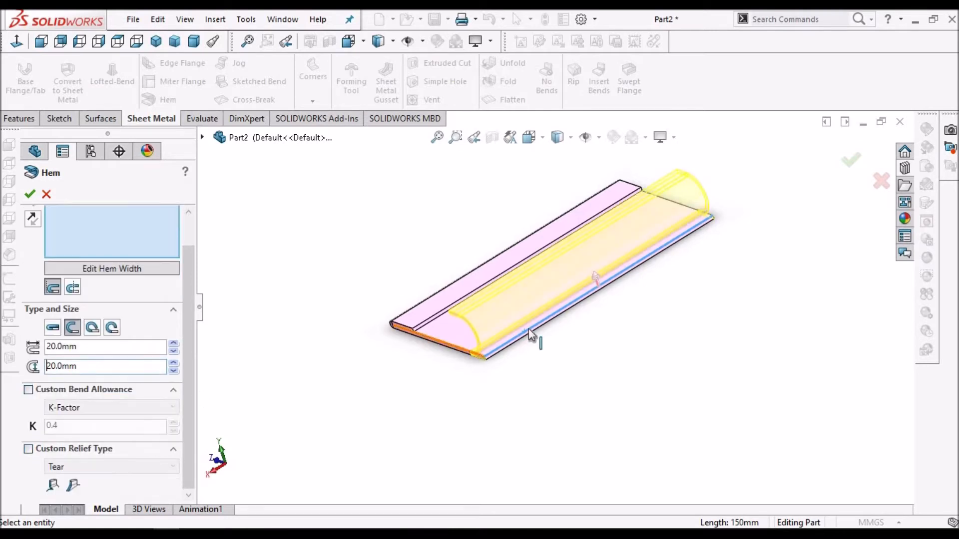
{"action": "middle_click_drag", "start_coordinate": [535, 329], "coordinate": [577, 293]}
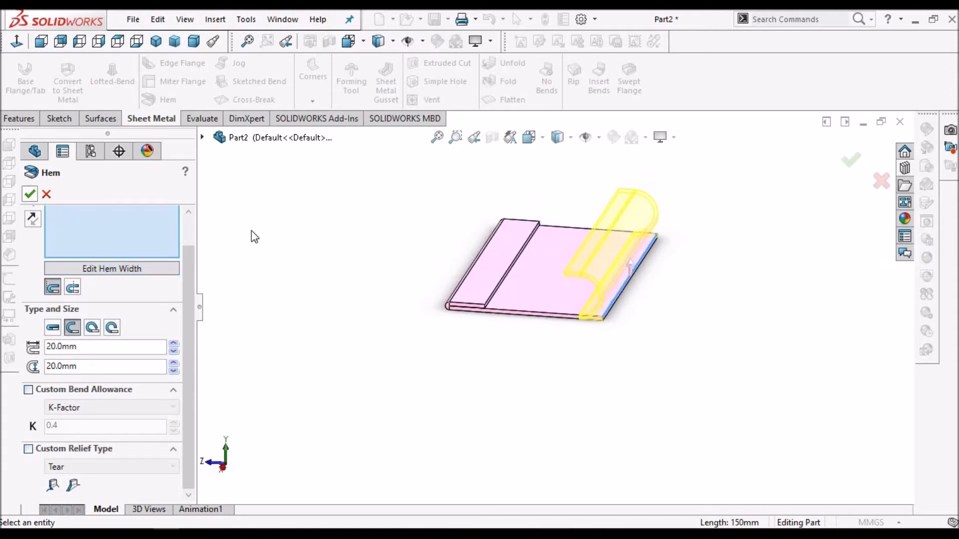
{"action": "key", "text": "Return"}
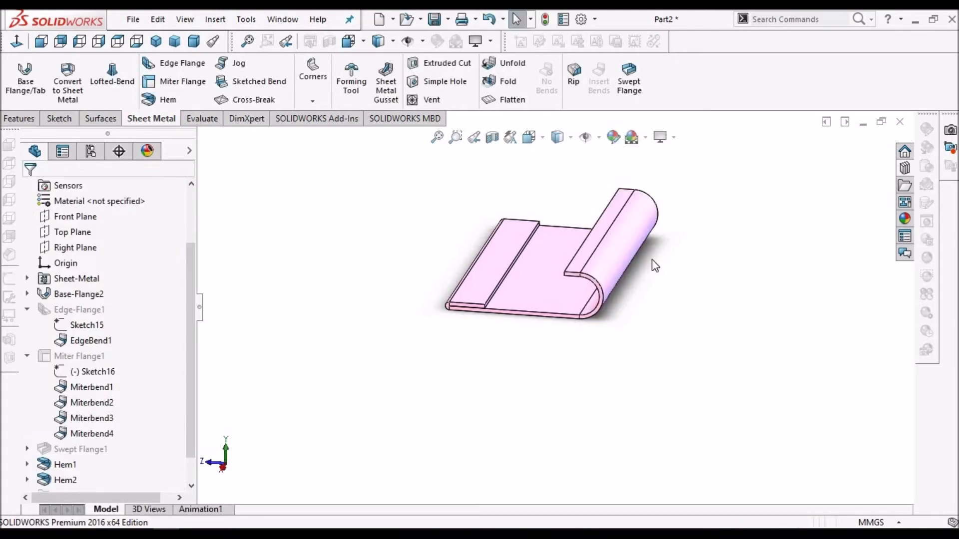
{"action": "middle_click_drag", "start_coordinate": [646, 265], "coordinate": [653, 290]}
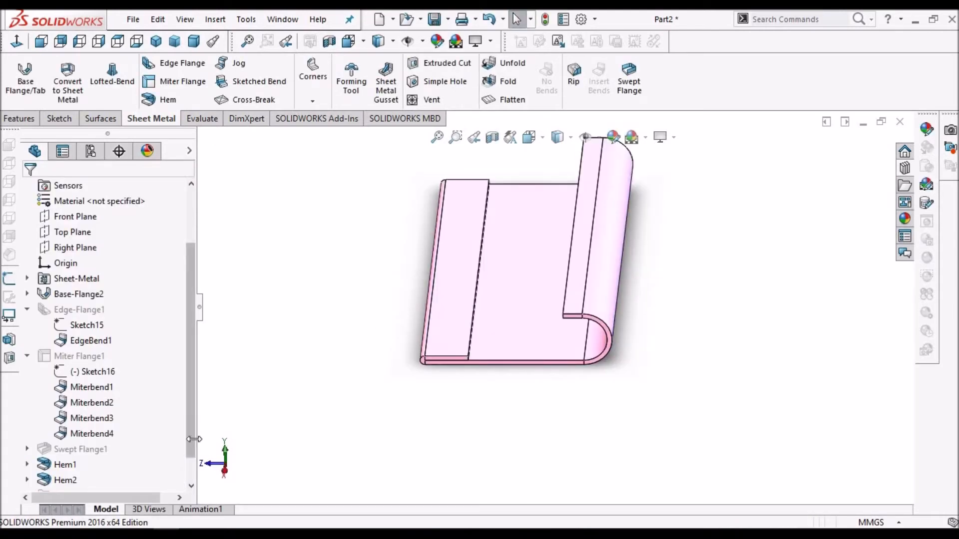
- Suppress both the closed hem and the open hem so only the flat base flange is left
{"action": "scroll", "coordinate": [100, 457], "scroll_direction": "down", "scroll_amount": 1}
{"action": "left_click", "coordinate": [68, 438]}
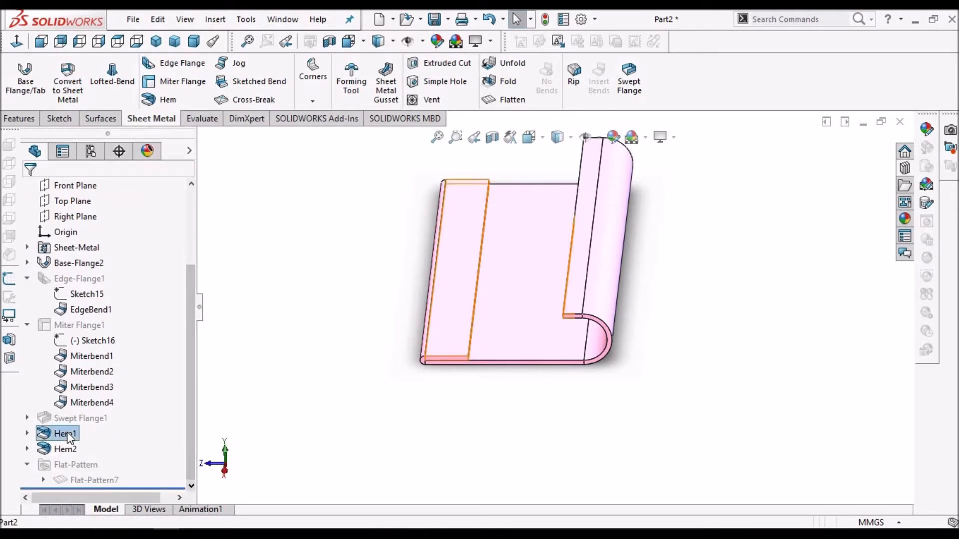
{"action": "left_click", "coordinate": [95, 392]}
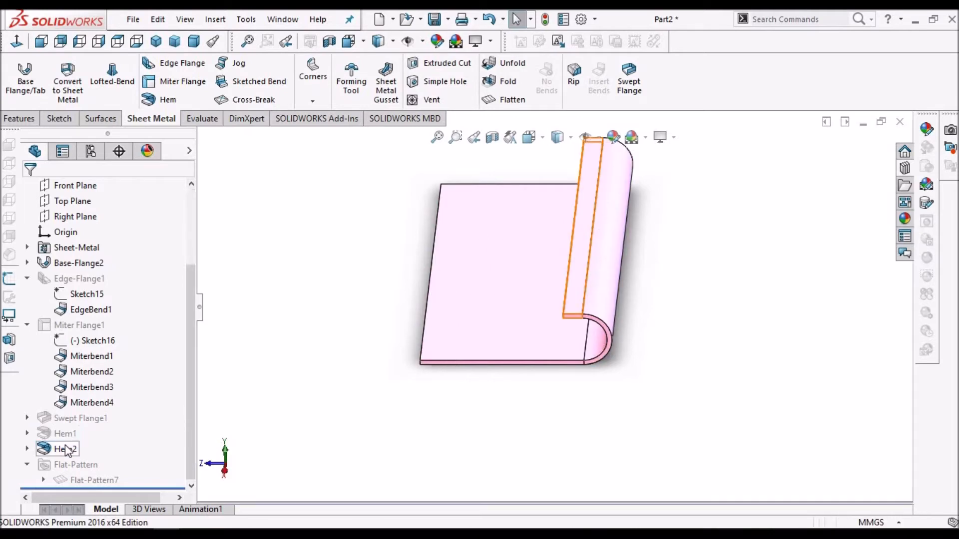
{"action": "left_click", "coordinate": [68, 449]}
{"action": "left_click", "coordinate": [100, 409]}
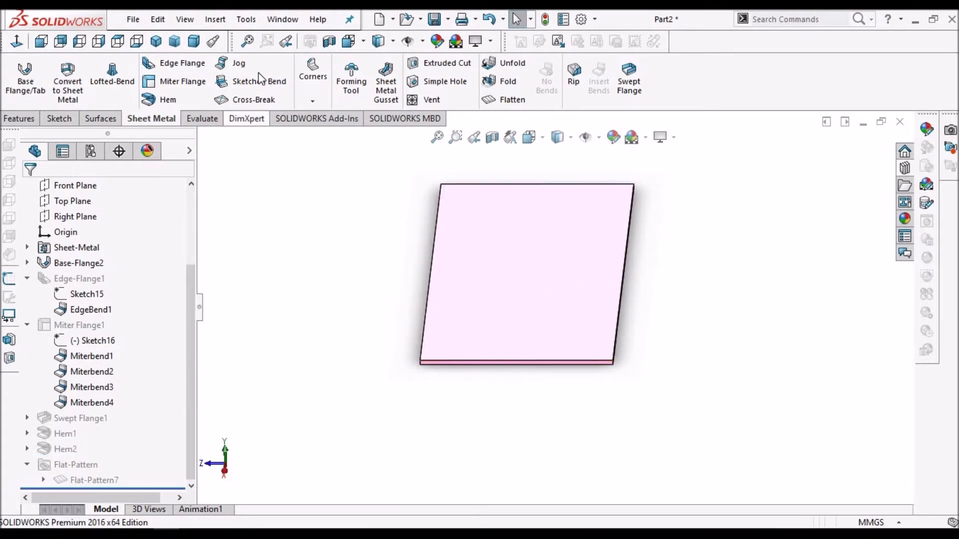
{"action": "middle_click_drag", "start_coordinate": [519, 292], "coordinate": [542, 350]}
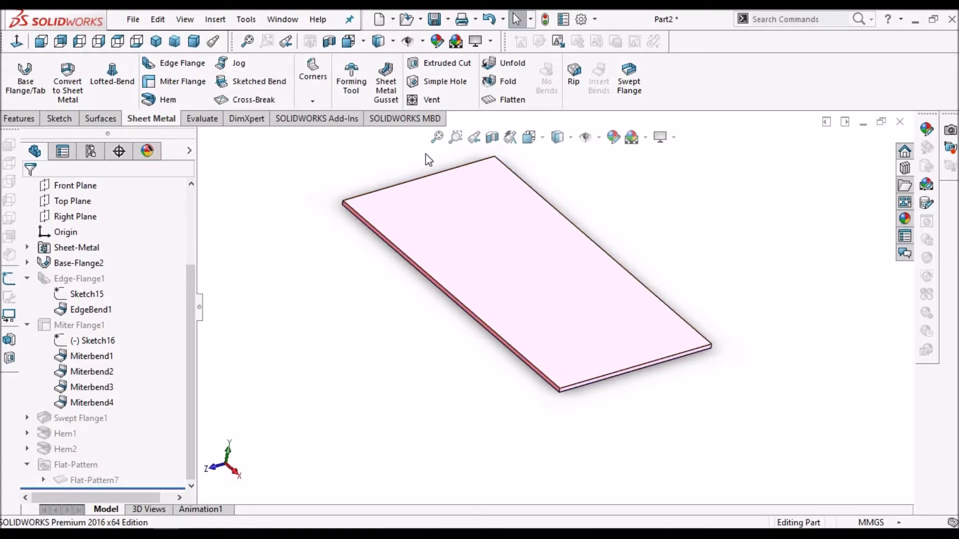
- Sketch a slanted bend line about 113 mm long on the base flange's top face, crossing both long edges
{"action": "left_click", "coordinate": [256, 85]}
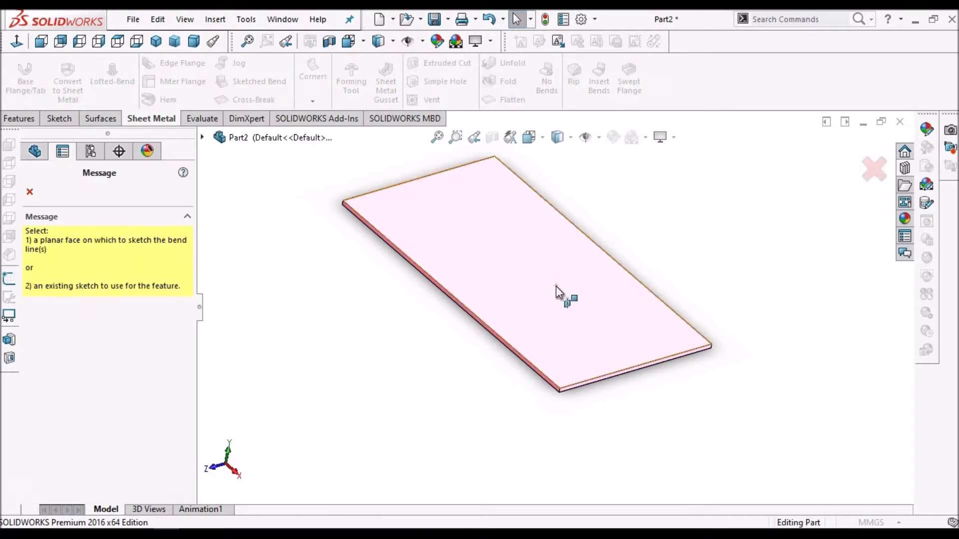
{"action": "left_click", "coordinate": [29, 192]}
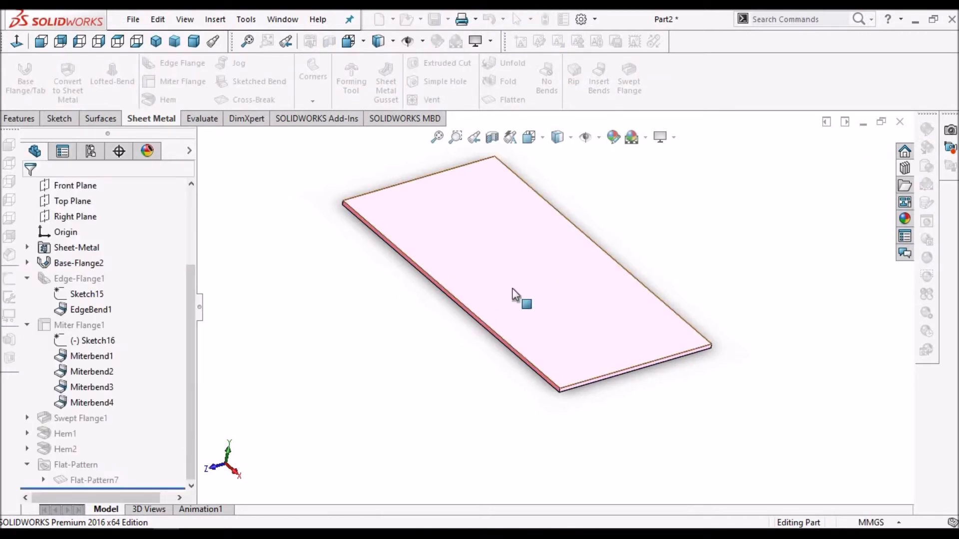
{"action": "left_click", "coordinate": [513, 291]}
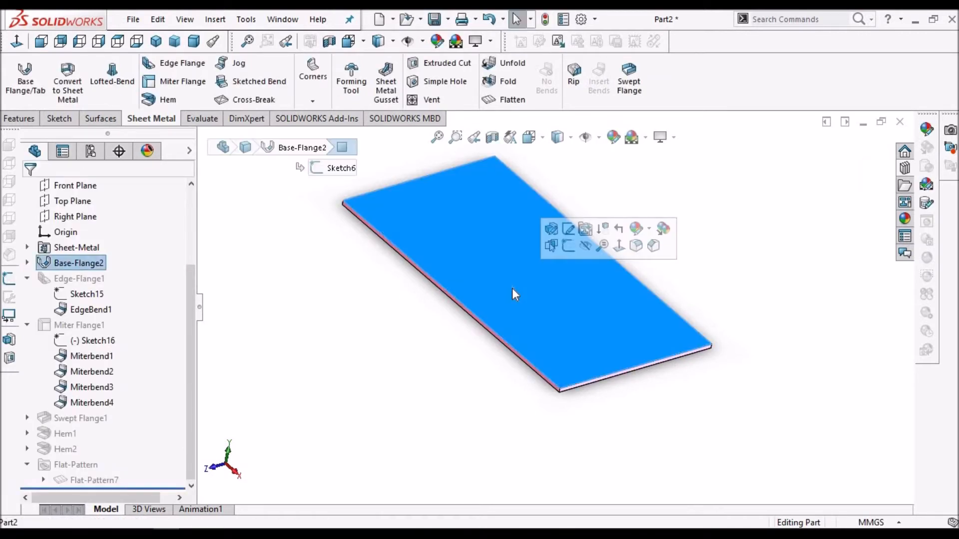
{"action": "left_click", "coordinate": [59, 119]}
{"action": "left_click", "coordinate": [18, 75]}
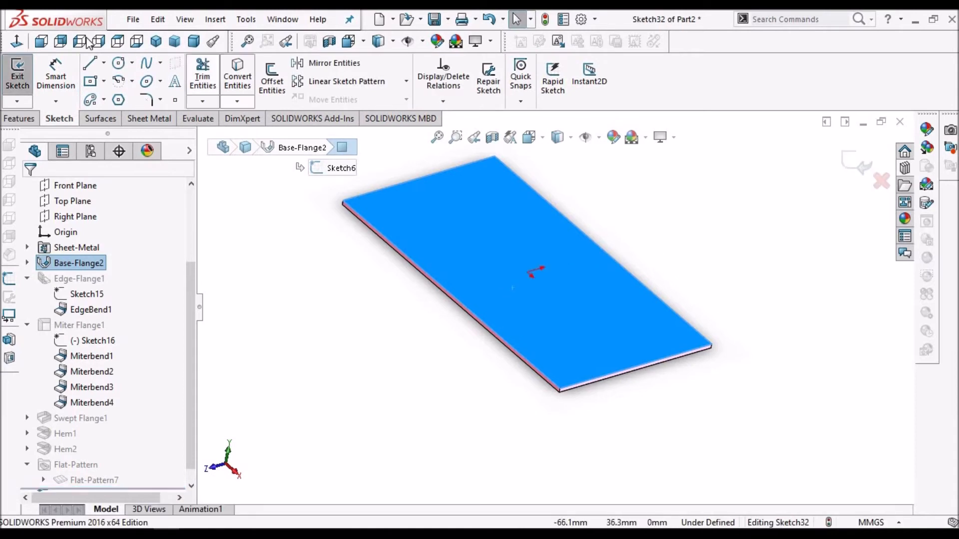
{"action": "left_click", "coordinate": [16, 41]}
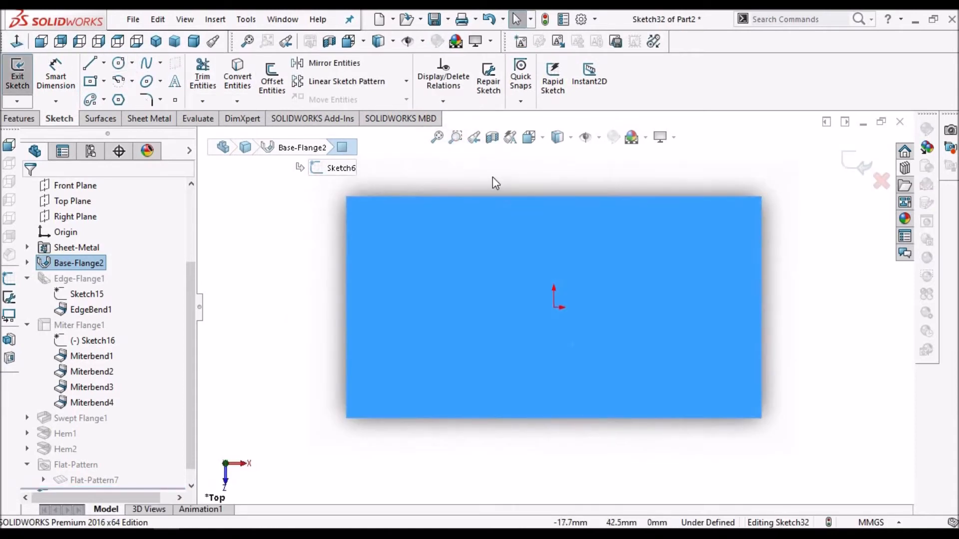
{"action": "left_click", "coordinate": [90, 63]}
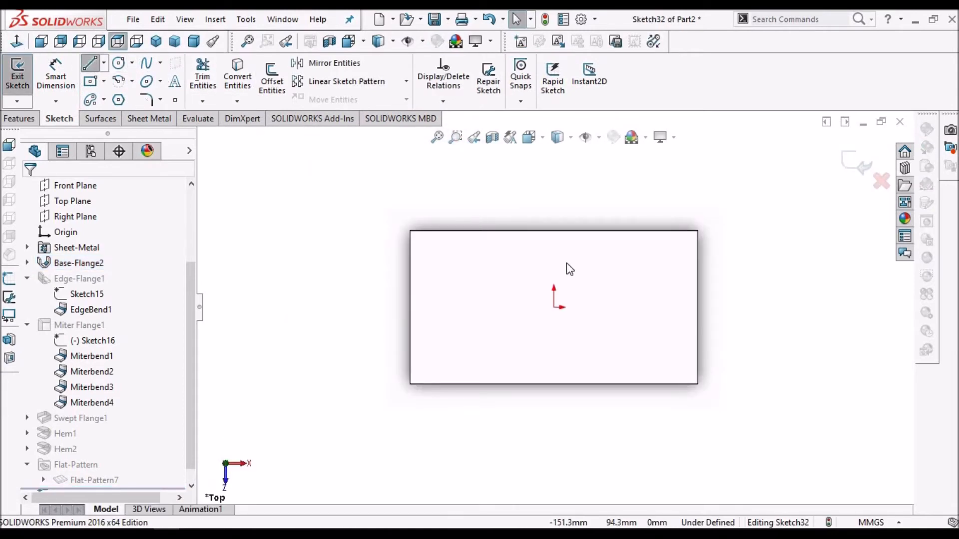
{"action": "left_click", "coordinate": [632, 424]}
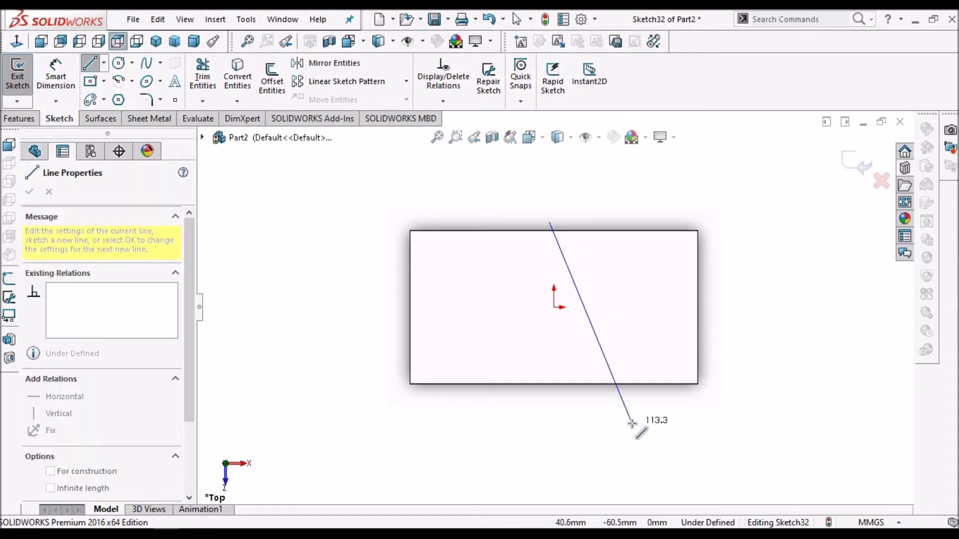
{"action": "right_click", "coordinate": [493, 168]}
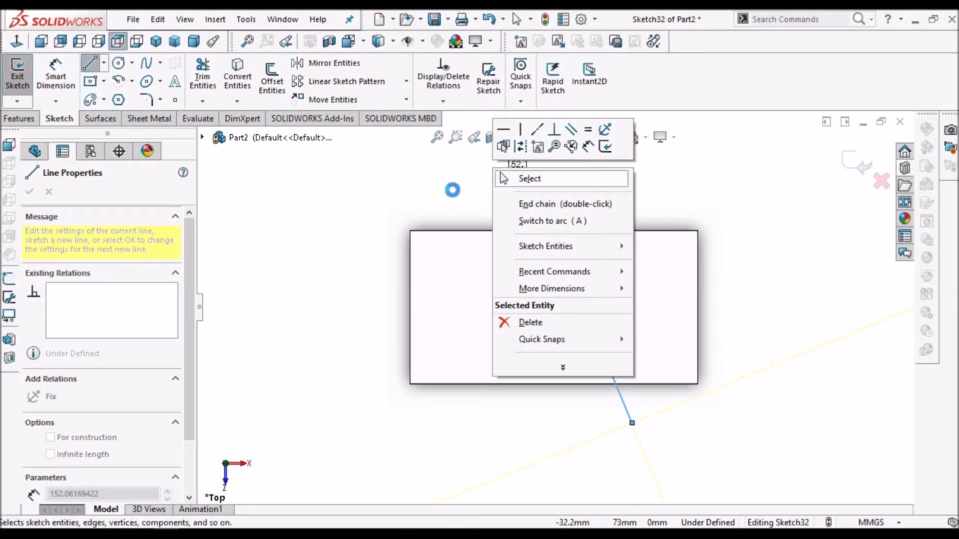
{"action": "left_click", "coordinate": [529, 178]}
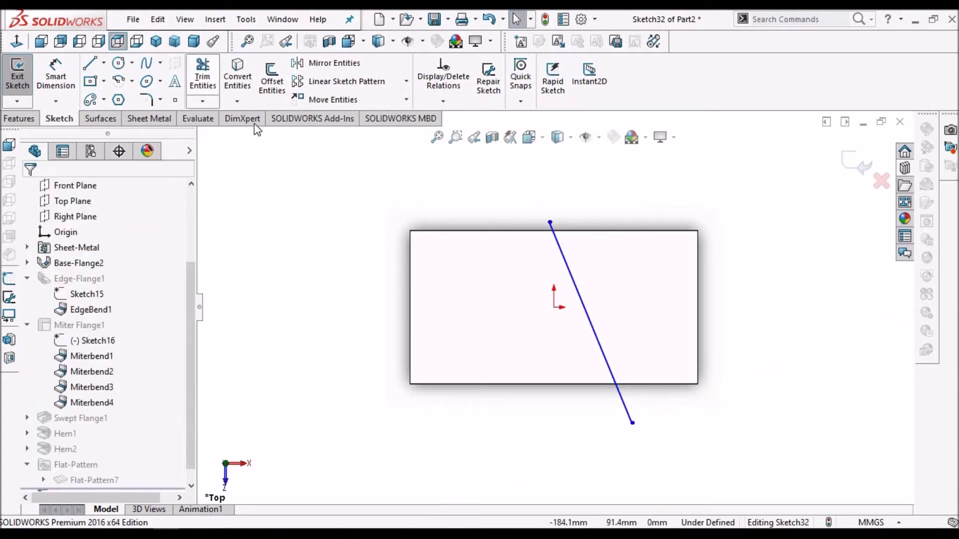
- Create a 90° sketched bend along the slanted line with the default 2 mm radius, fixing the larger side of the face
{"action": "left_click", "coordinate": [154, 121]}
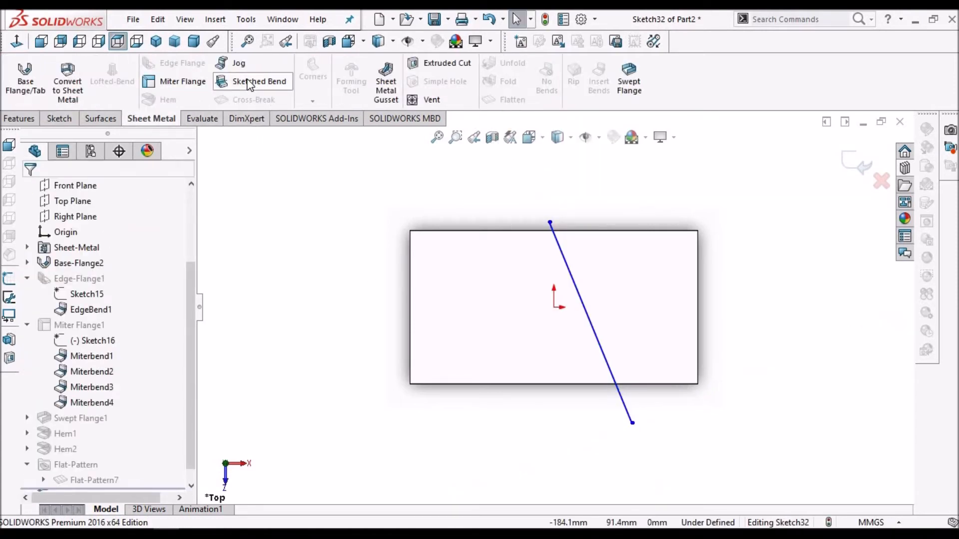
{"action": "left_click", "coordinate": [250, 82]}
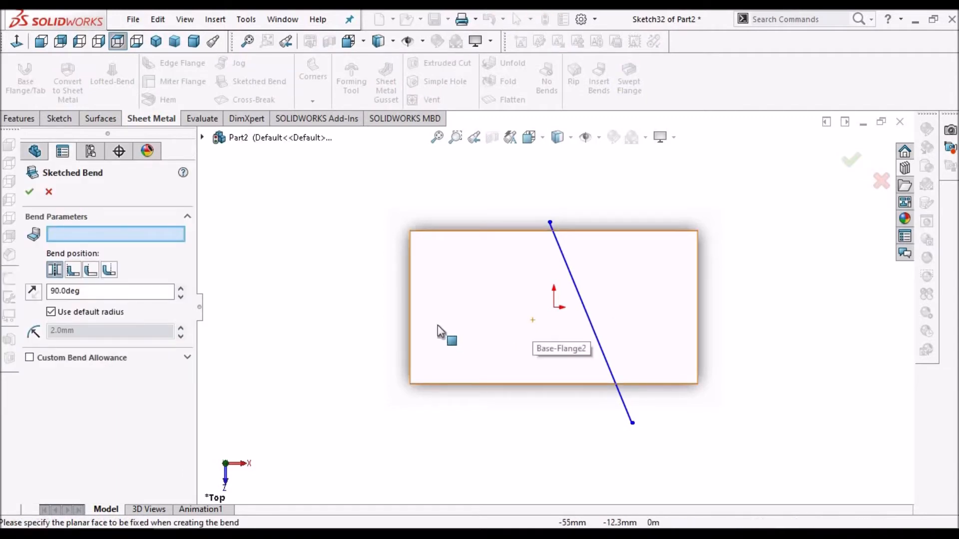
{"action": "left_click", "coordinate": [490, 332]}
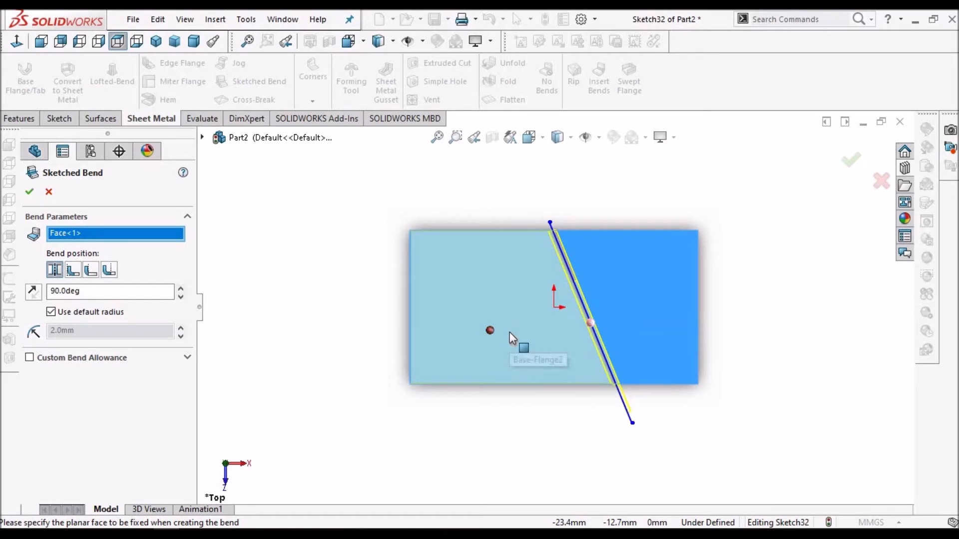
{"action": "left_click", "coordinate": [29, 192]}
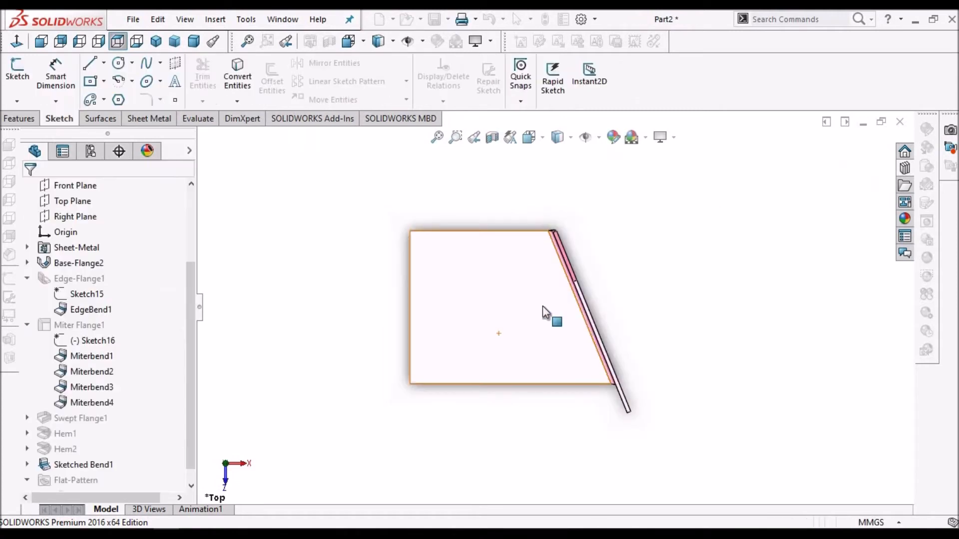
{"action": "middle_click_drag", "start_coordinate": [550, 226], "coordinate": [546, 187]}
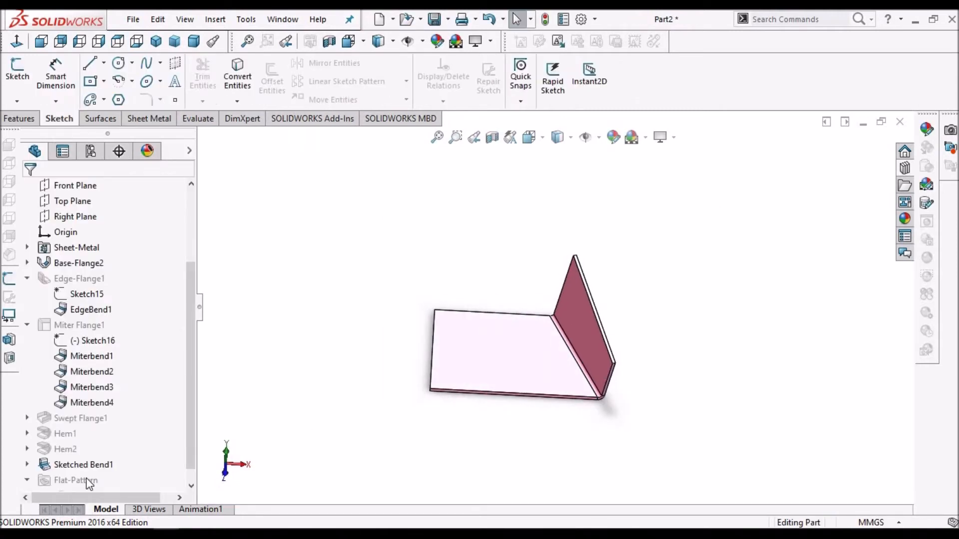
- Edit the sketched bend so the smaller side of the base flange is the fixed face, and suppress the bend
{"action": "right_click", "coordinate": [80, 464]}
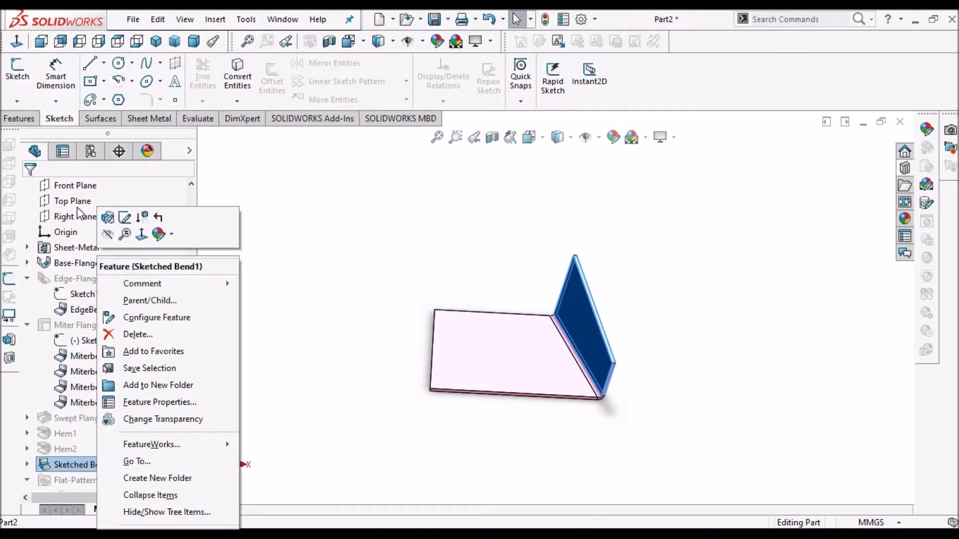
{"action": "left_click", "coordinate": [109, 218]}
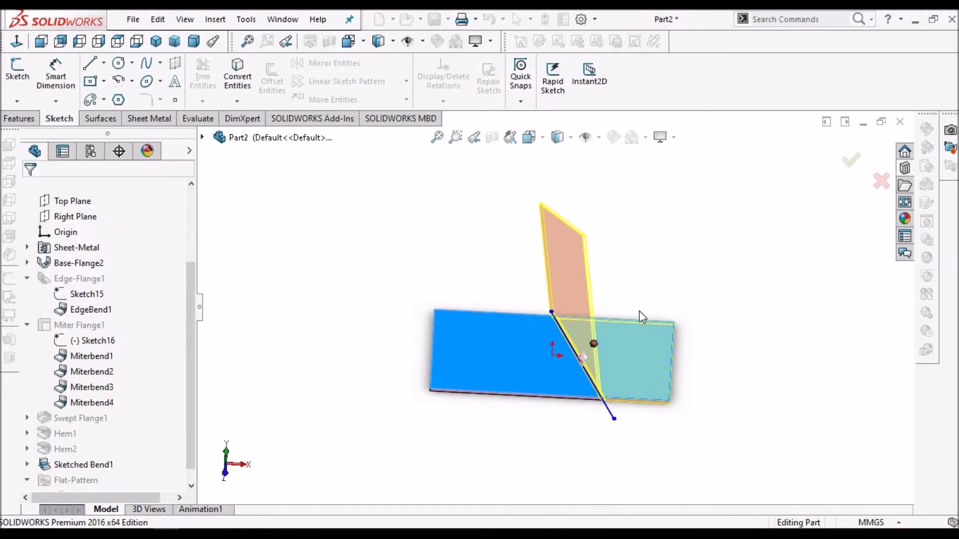
{"action": "middle_click_drag", "start_coordinate": [552, 359], "coordinate": [643, 368]}
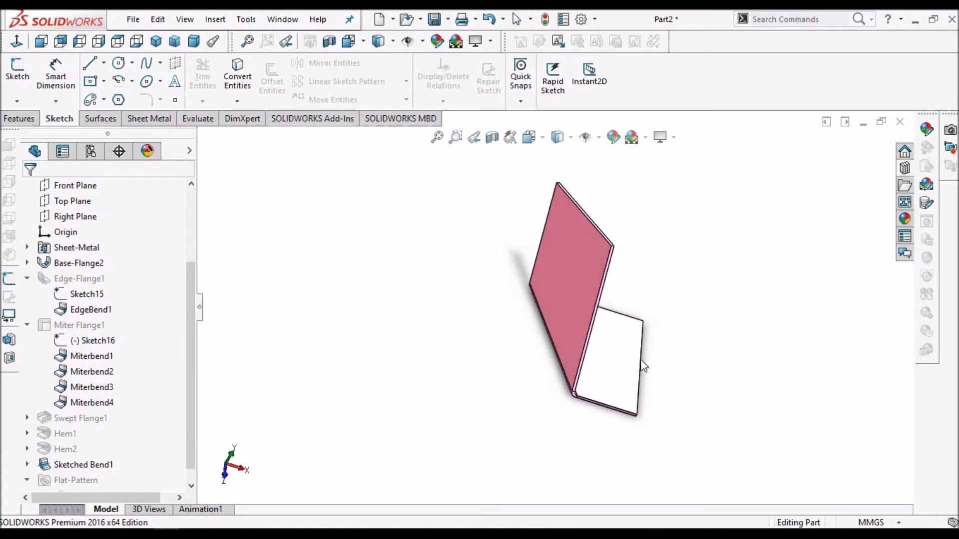
{"action": "left_click", "coordinate": [85, 463]}
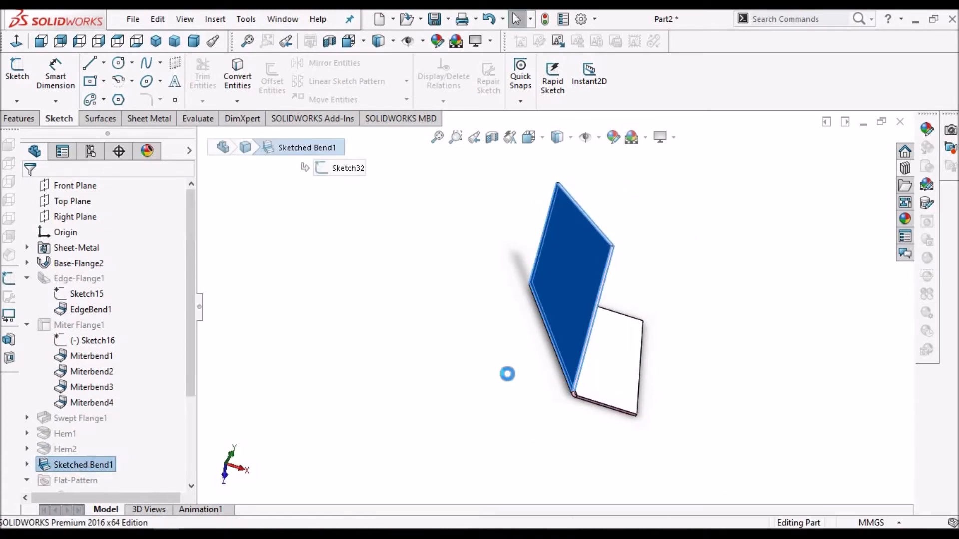
{"action": "left_click", "coordinate": [151, 119]}
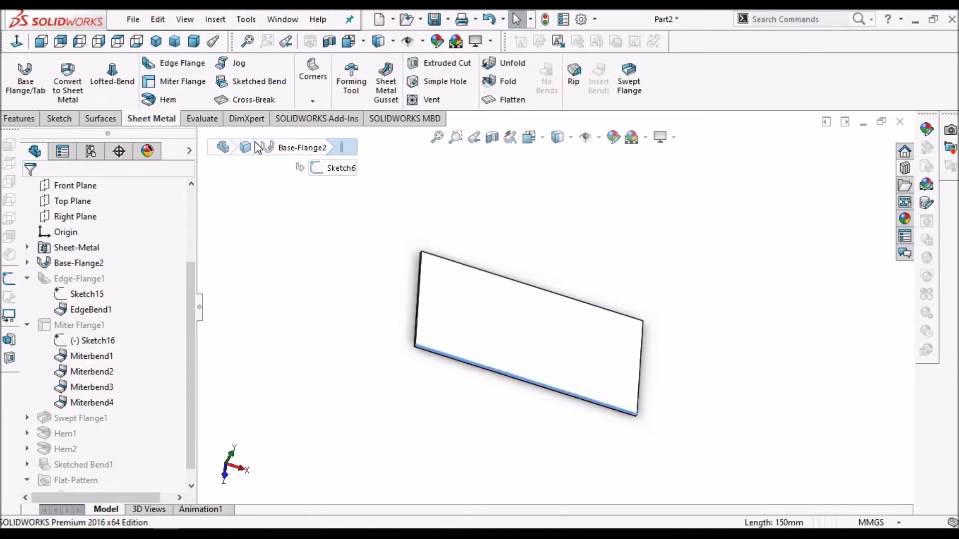
- Sketch an outward semicircular centerpoint arc of about 17.2 mm radius on the base flange face, centred on the midpoint of a short edge
{"action": "middle_click_drag", "start_coordinate": [550, 332], "coordinate": [592, 473]}
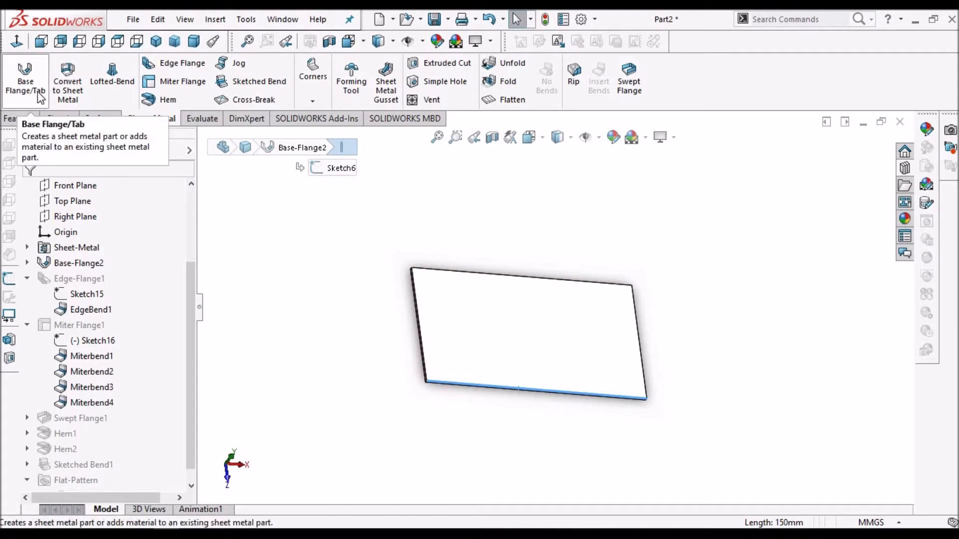
{"action": "middle_click_drag", "start_coordinate": [557, 302], "coordinate": [568, 336]}
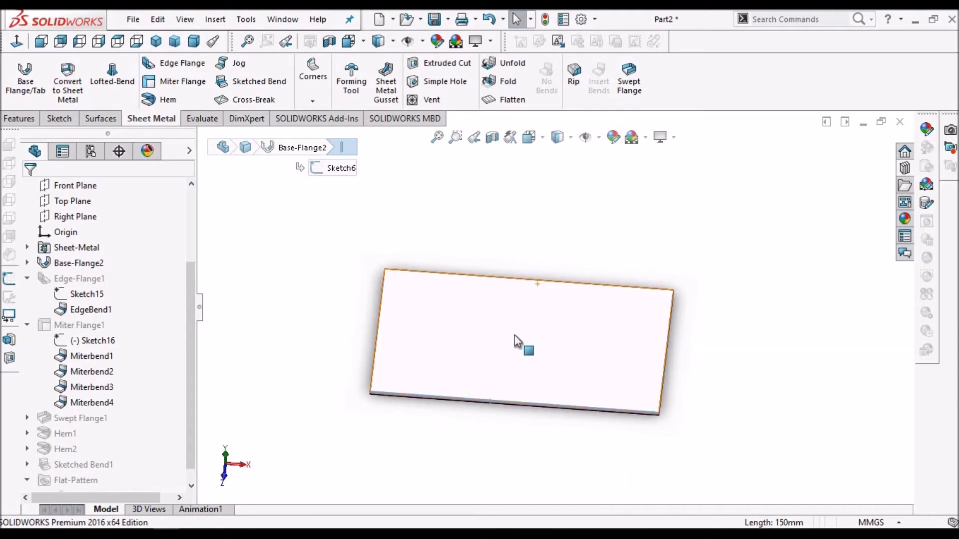
{"action": "middle_click_drag", "start_coordinate": [514, 319], "coordinate": [385, 341]}
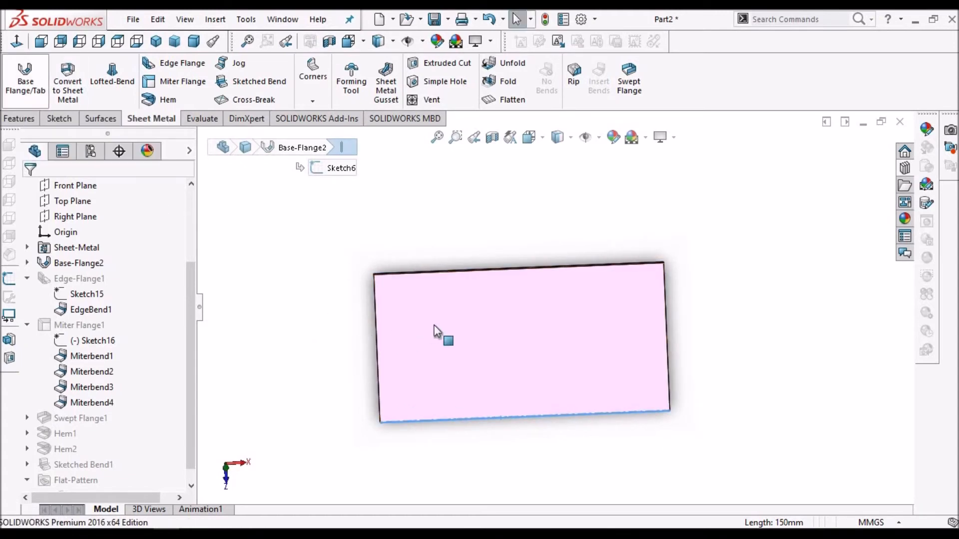
{"action": "left_click", "coordinate": [500, 338]}
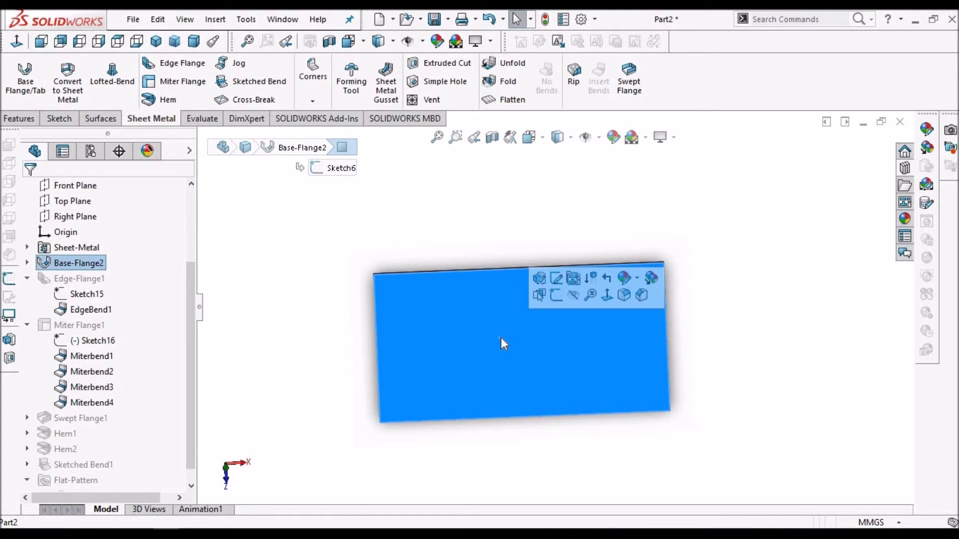
{"action": "left_click", "coordinate": [56, 119]}
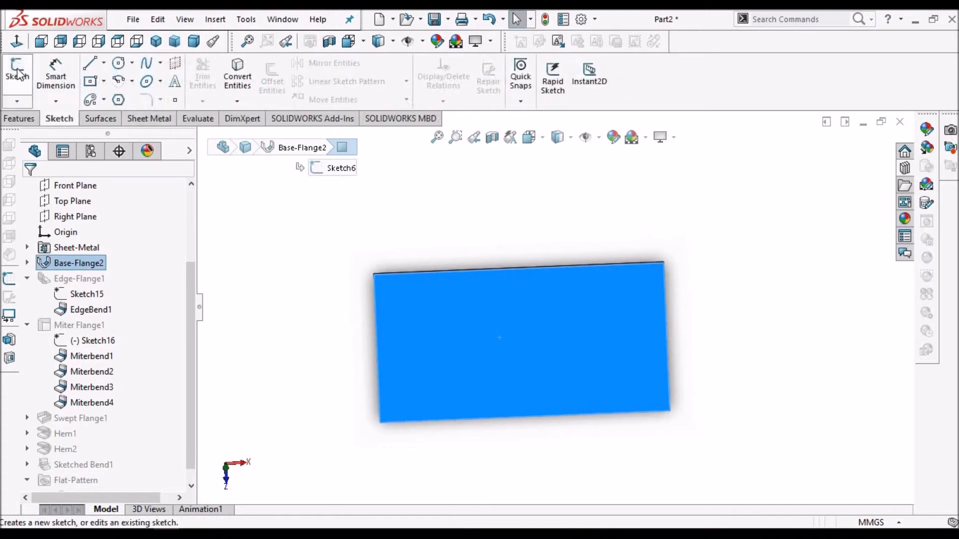
{"action": "left_click", "coordinate": [16, 40]}
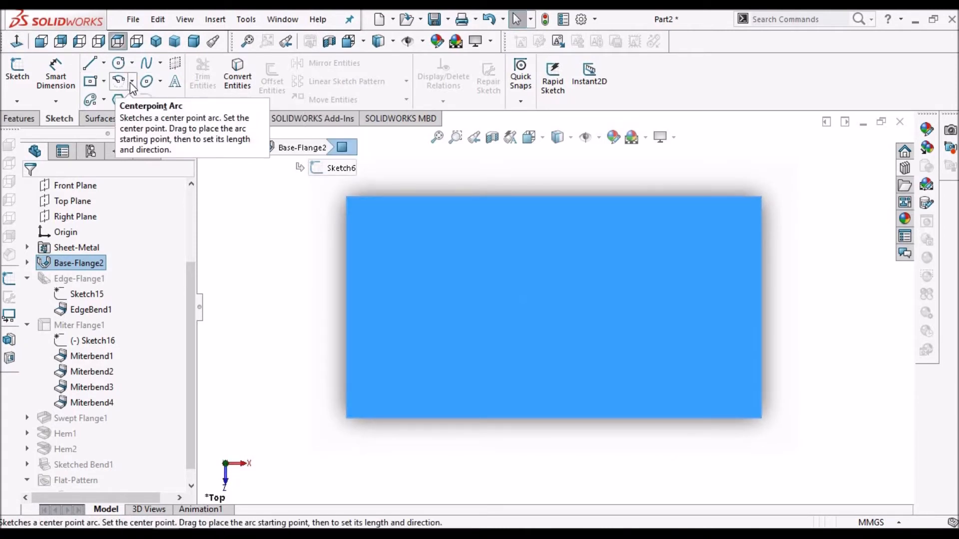
{"action": "left_click", "coordinate": [132, 82]}
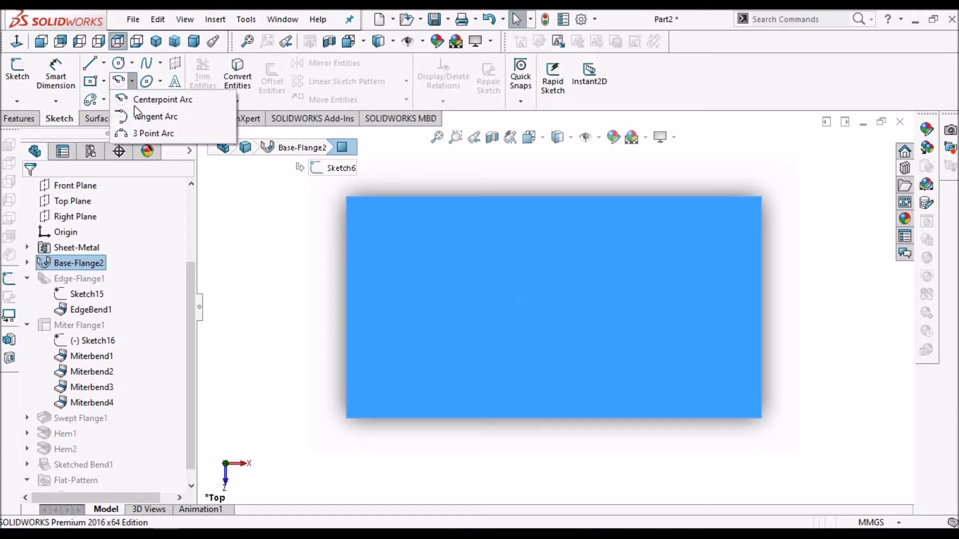
{"action": "left_click", "coordinate": [123, 101]}
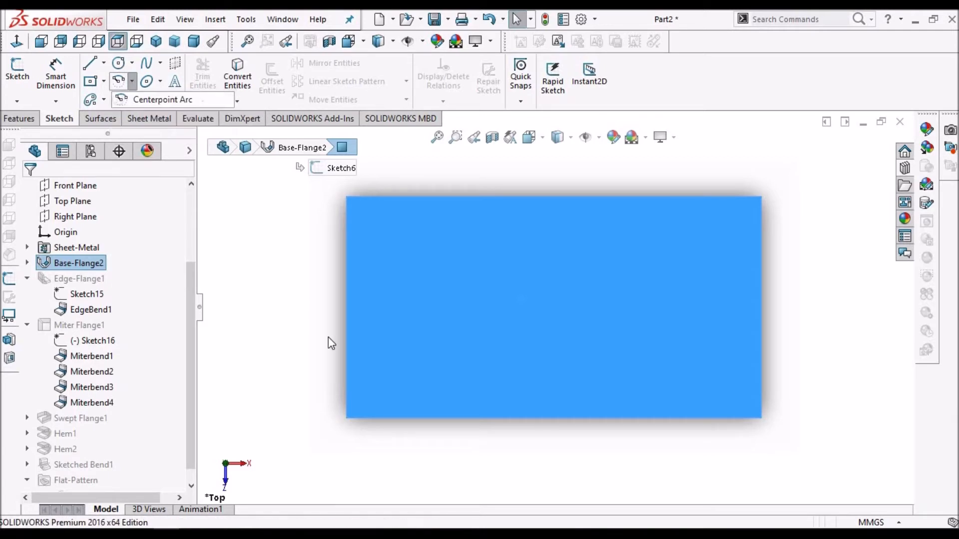
{"action": "left_click", "coordinate": [347, 307]}
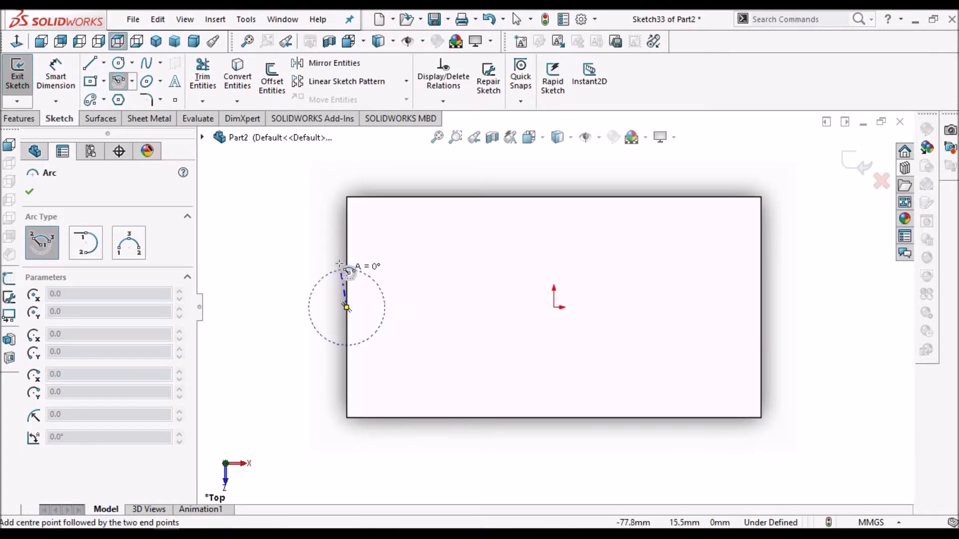
{"action": "left_click", "coordinate": [348, 260]}
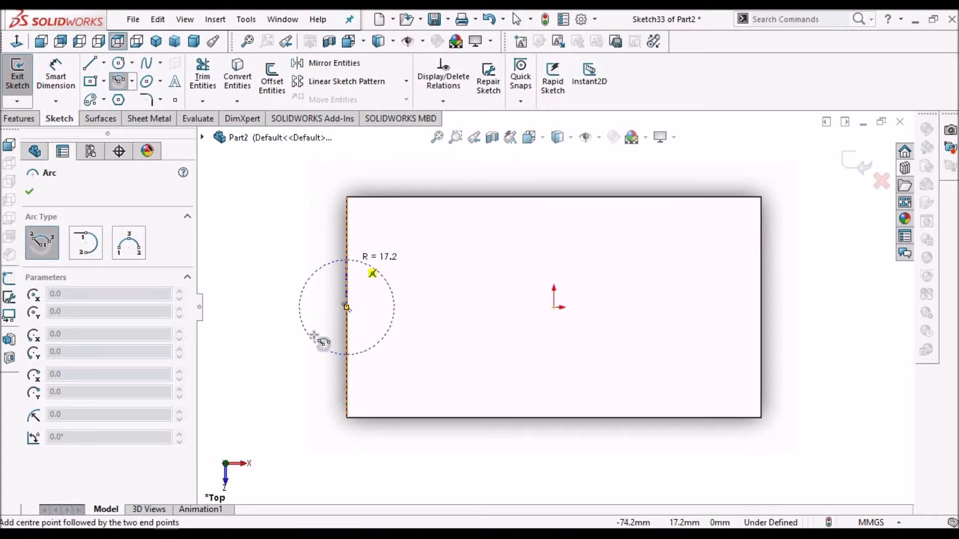
{"action": "right_click", "coordinate": [274, 223]}
{"action": "left_click", "coordinate": [300, 230]}
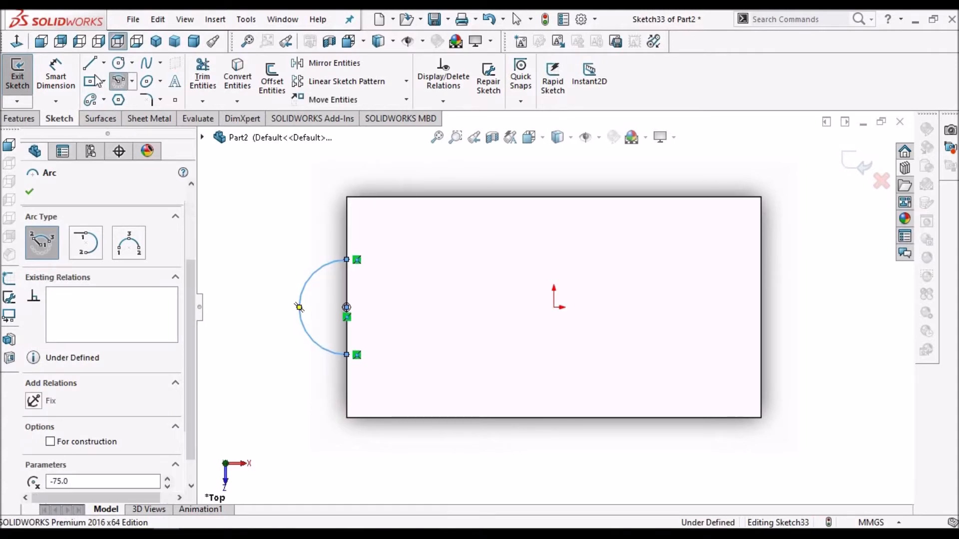
- Close the semicircle with a straight line along the flange's short edge and exit the sketch
{"action": "key", "text": "l"}
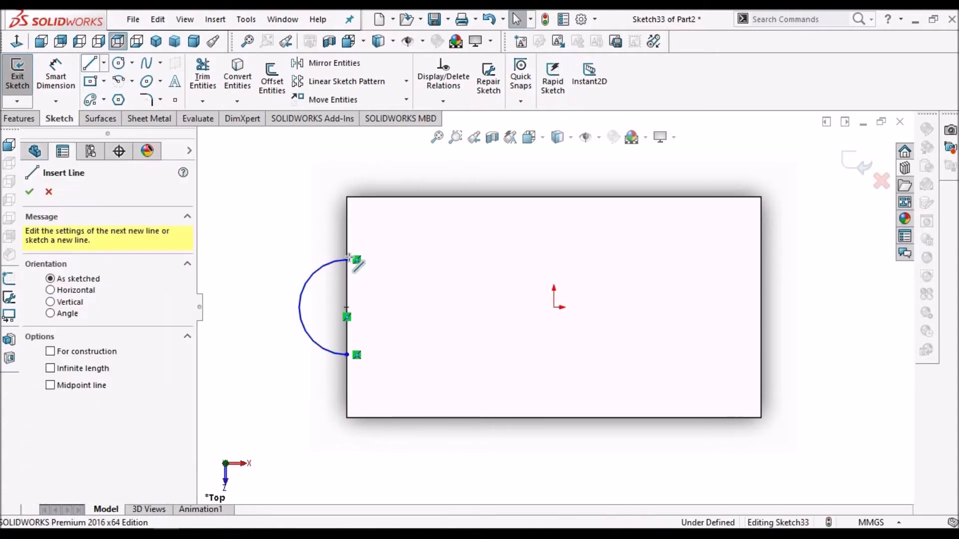
{"action": "left_click", "coordinate": [347, 355]}
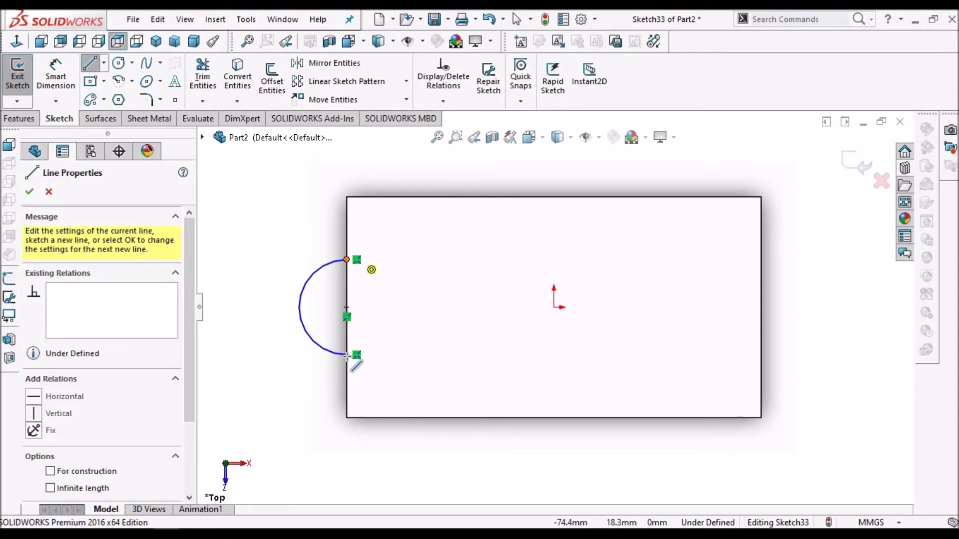
{"action": "right_click", "coordinate": [274, 214]}
{"action": "left_click", "coordinate": [289, 222]}
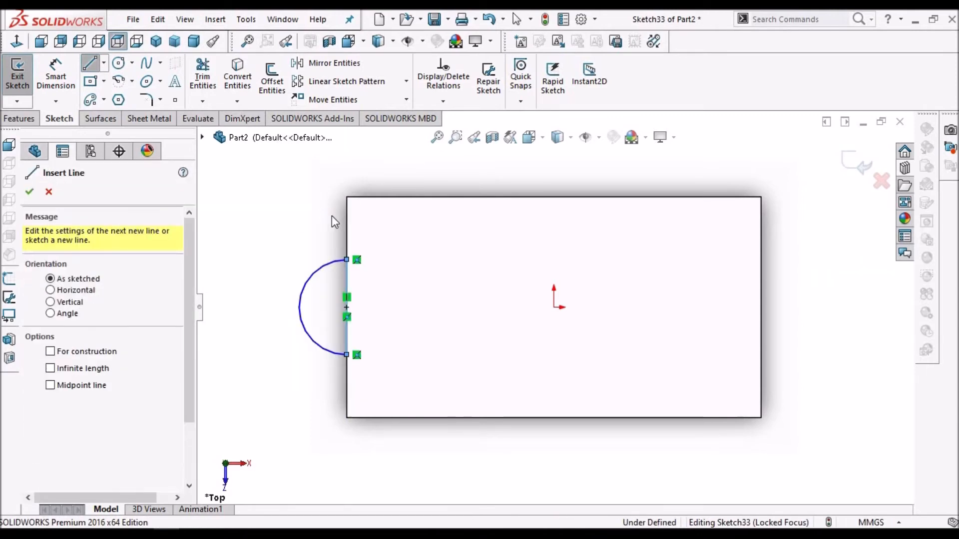
{"action": "left_click", "coordinate": [857, 162]}
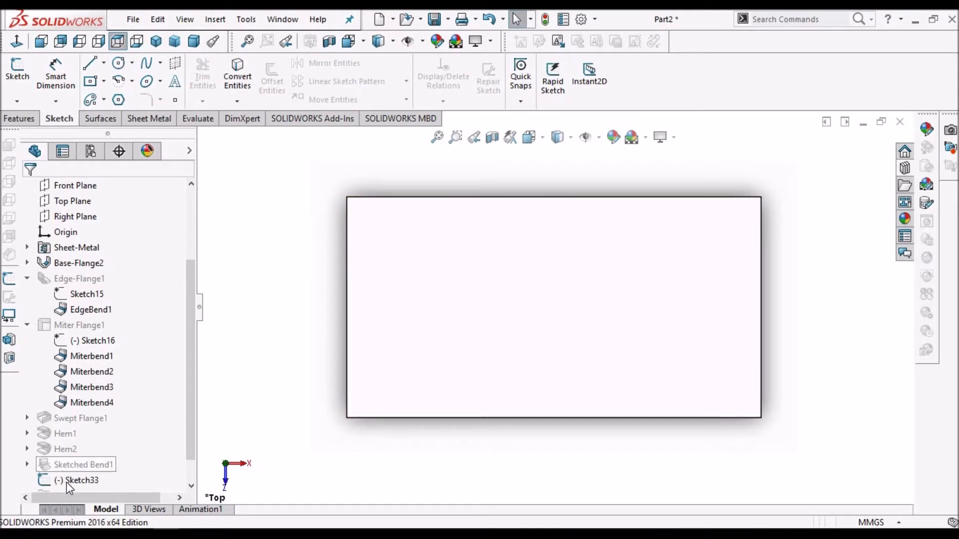
{"action": "left_click", "coordinate": [166, 120]}
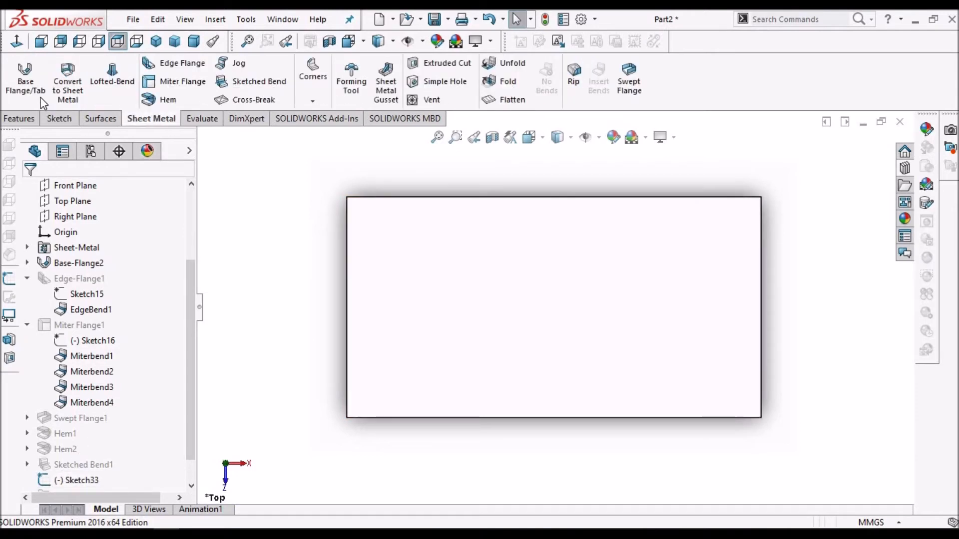
- Create a tab from the semicircular sketch, merged with the base flange, and suppress the tab feature
{"action": "left_click", "coordinate": [75, 480]}
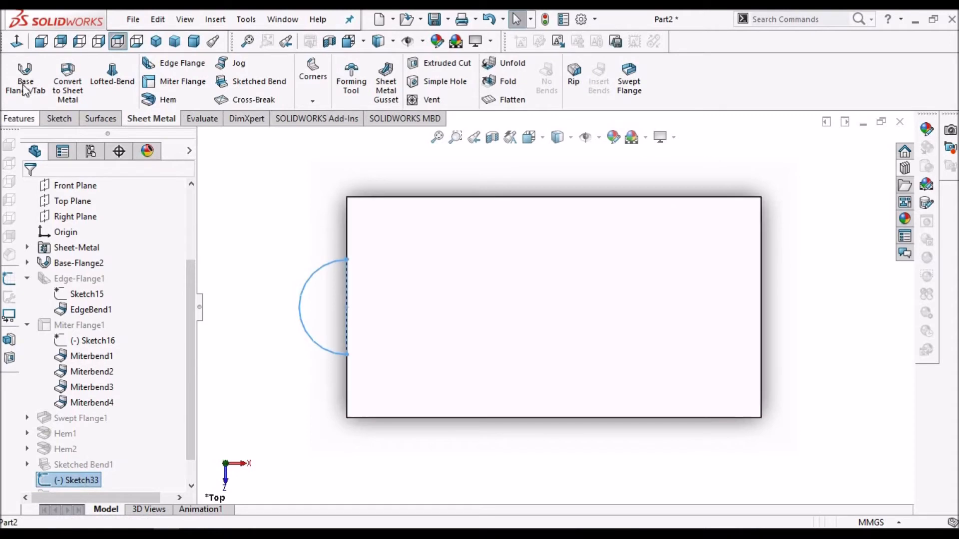
{"action": "left_click", "coordinate": [25, 80]}
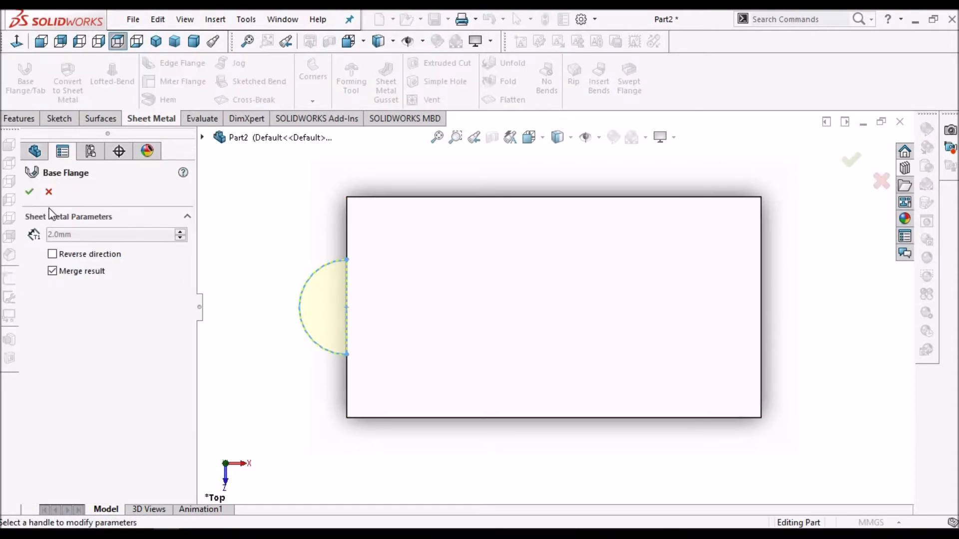
{"action": "left_click", "coordinate": [29, 192]}
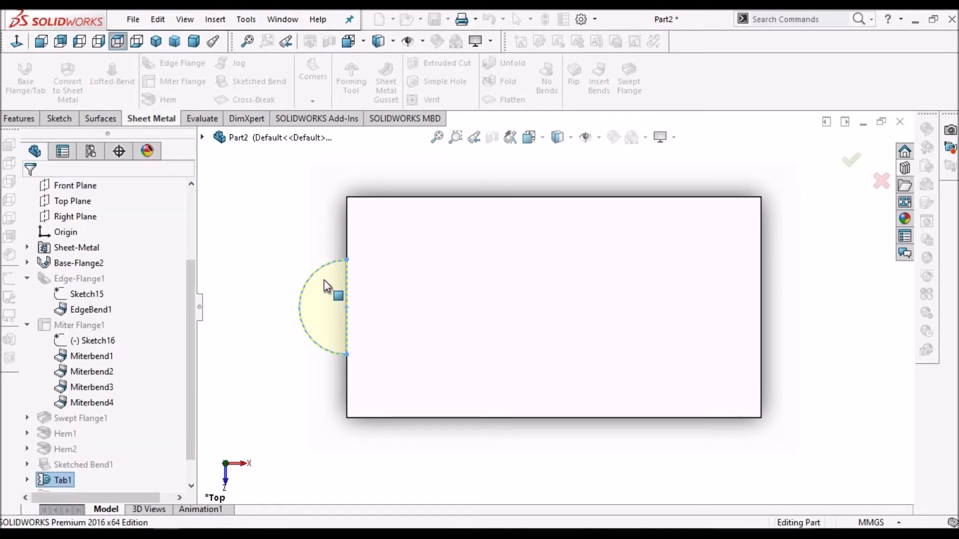
{"action": "right_click", "coordinate": [62, 480]}
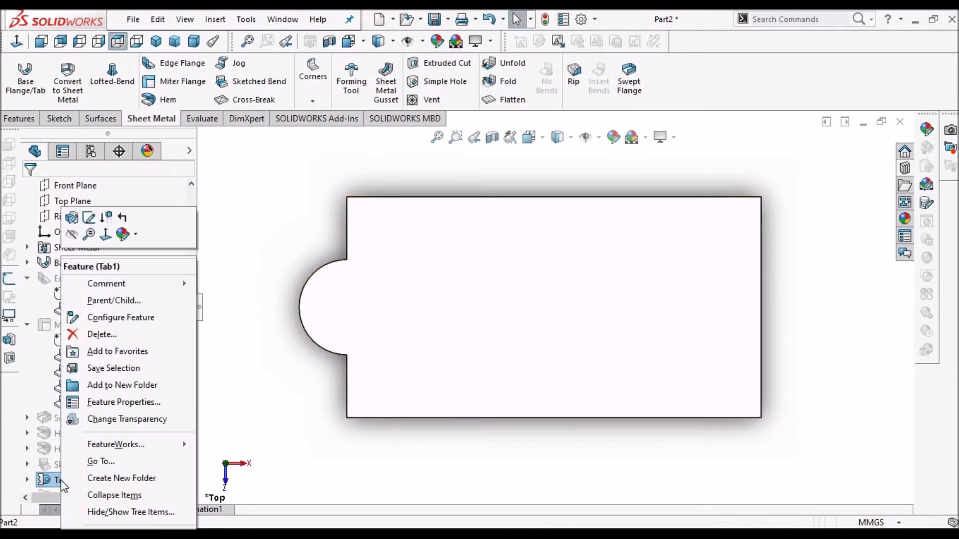
{"action": "left_click", "coordinate": [106, 218]}
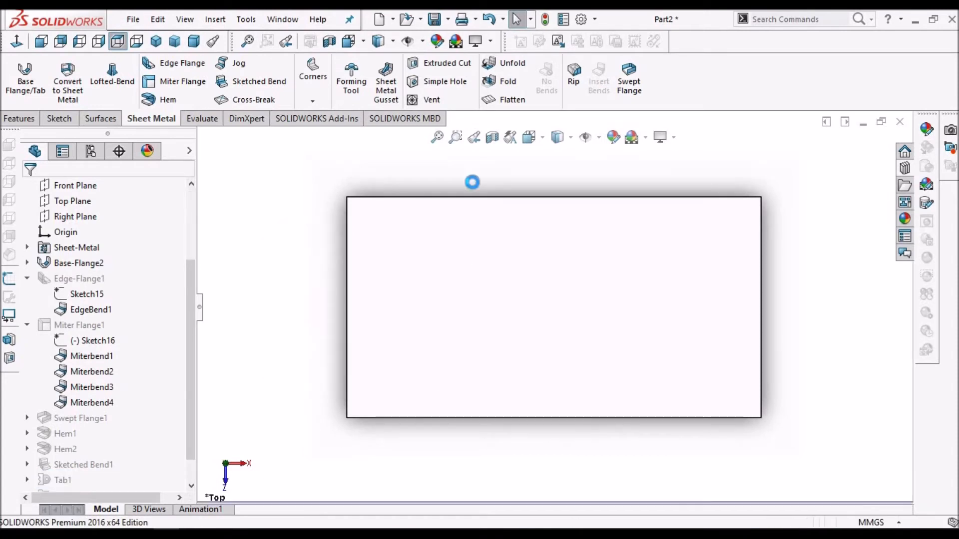
- Sketch a line about 94 mm long across the base flange face, extending past both long edges, and make it vertical
{"action": "left_click", "coordinate": [235, 63]}
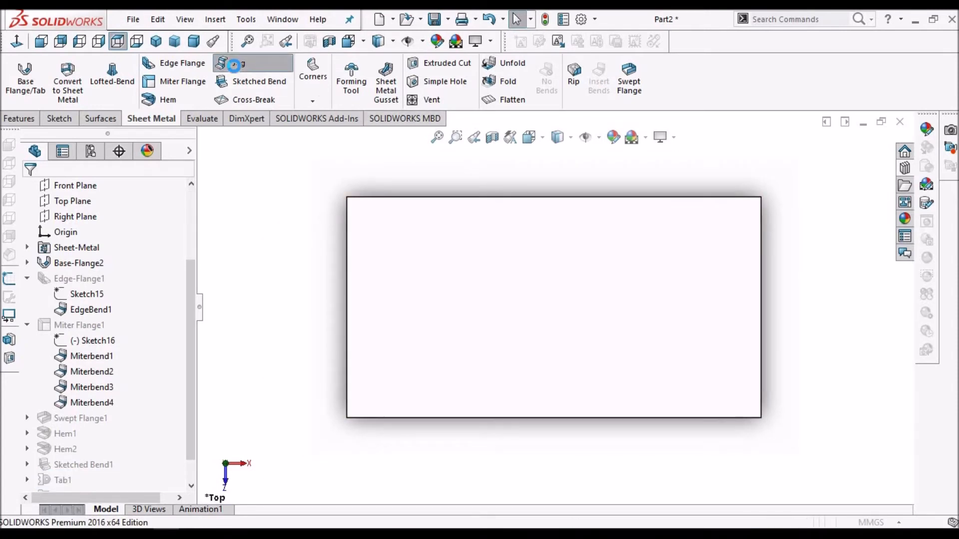
{"action": "left_click", "coordinate": [29, 192]}
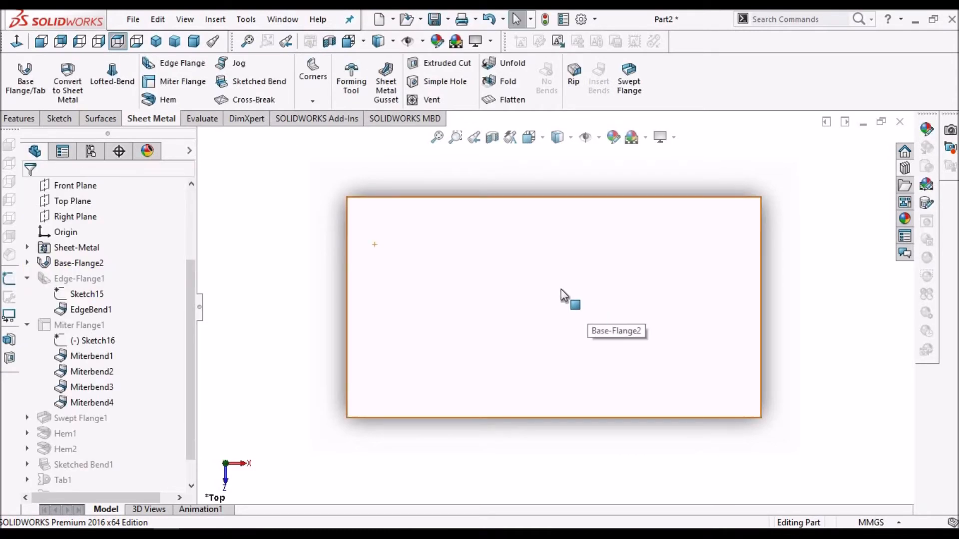
{"action": "left_click", "coordinate": [461, 246]}
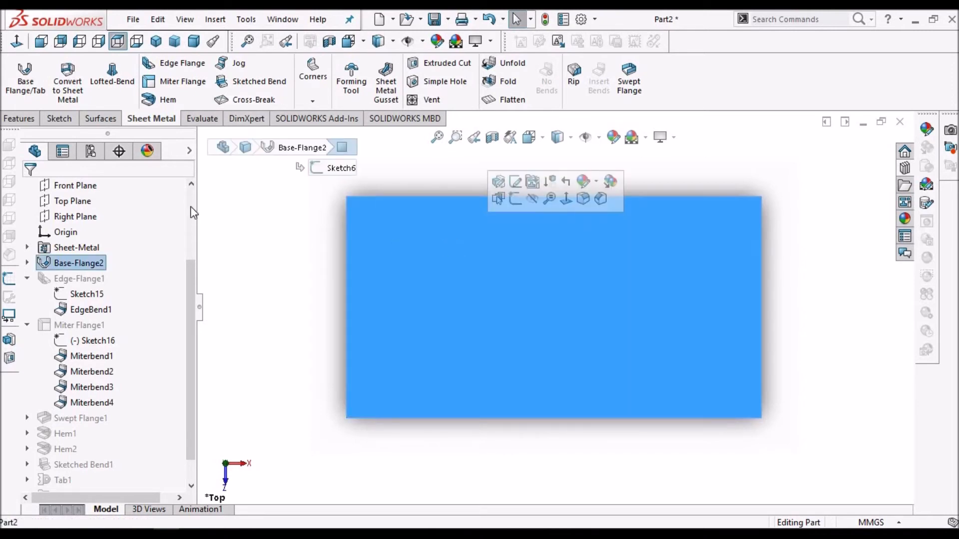
{"action": "left_click", "coordinate": [60, 118]}
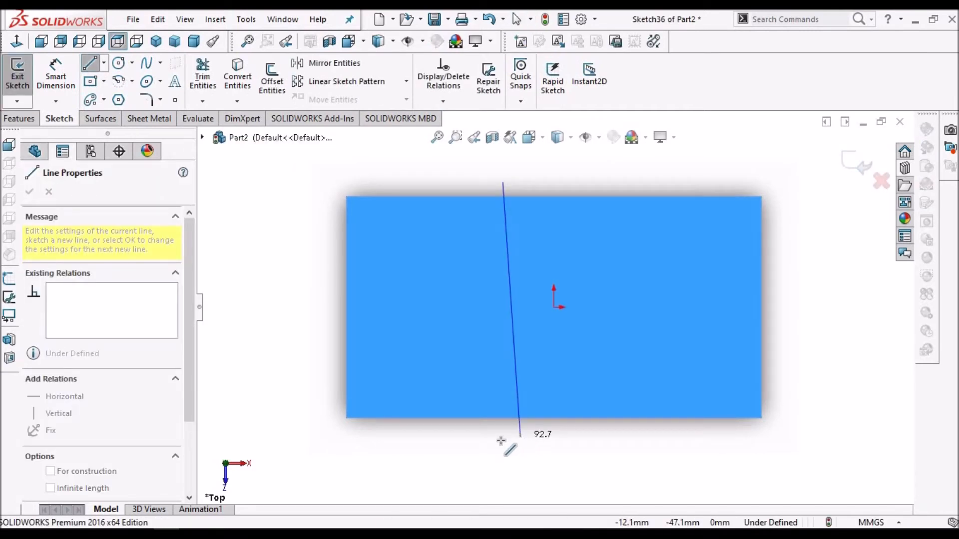
{"action": "left_click", "coordinate": [510, 442]}
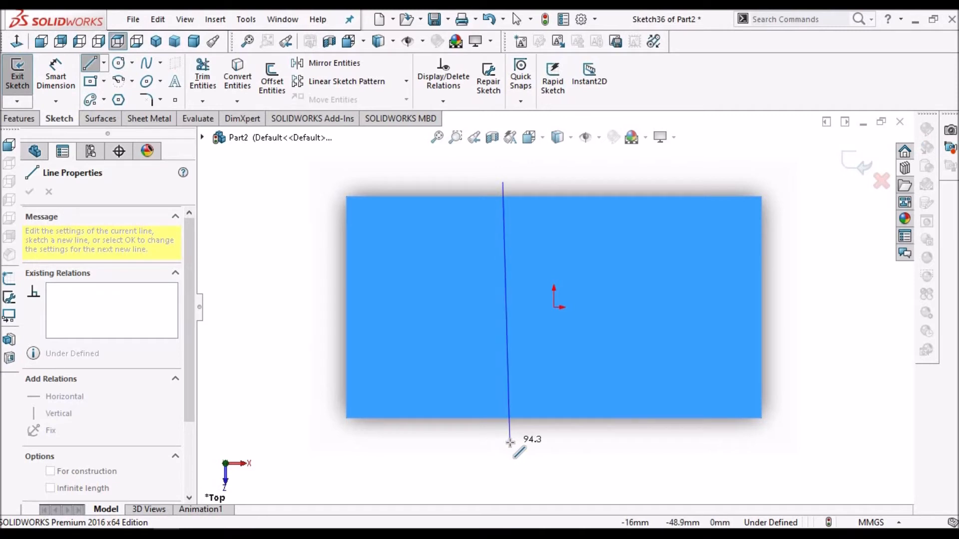
{"action": "right_click", "coordinate": [290, 271]}
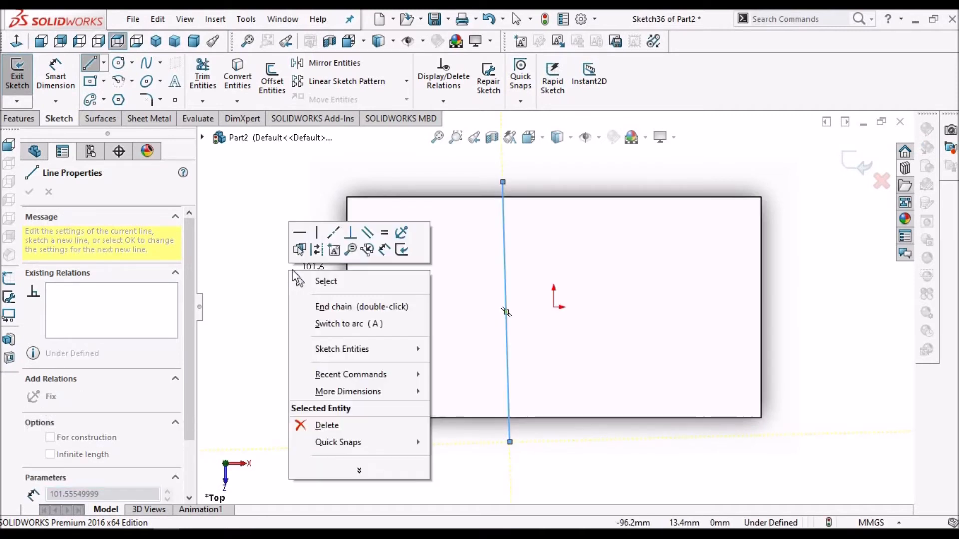
{"action": "left_click", "coordinate": [325, 282]}
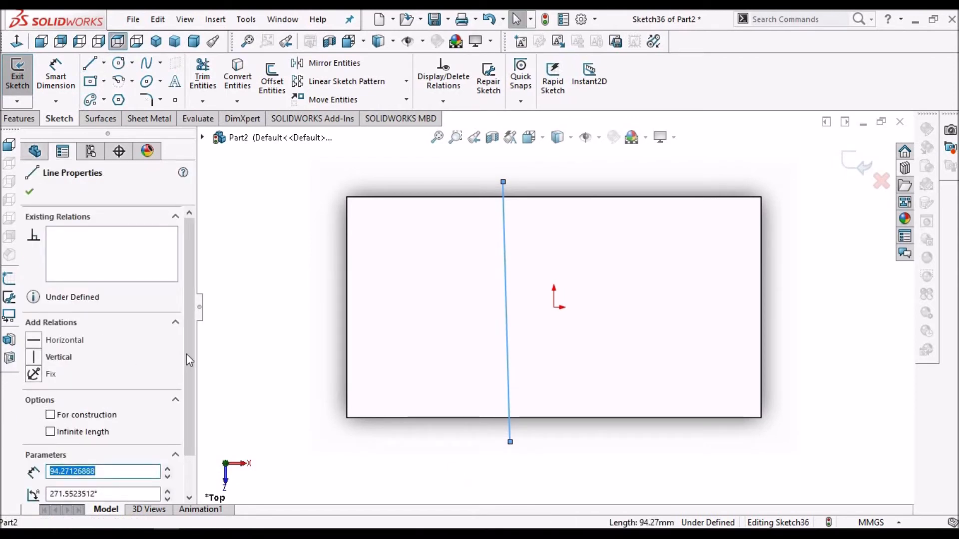
{"action": "scroll", "coordinate": [189, 385], "scroll_direction": "down", "scroll_amount": 2}
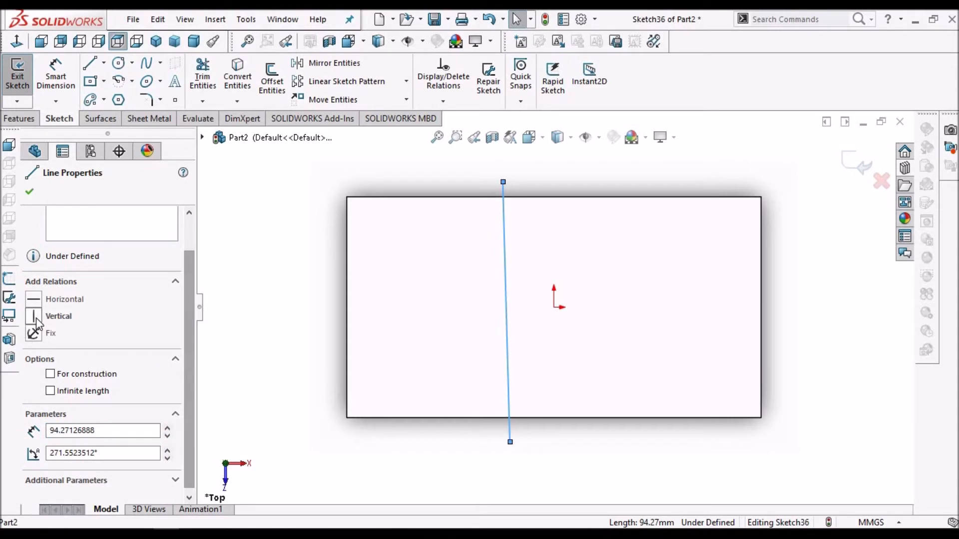
{"action": "left_click", "coordinate": [30, 193]}
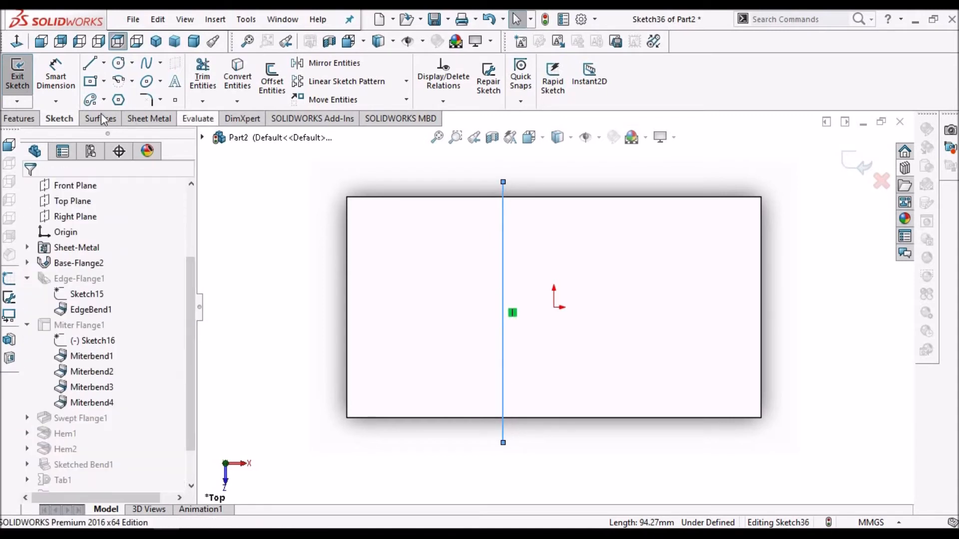
- Start a jog along the vertical line, picking the larger side of the base flange face as the fixed face
{"action": "left_click", "coordinate": [152, 120]}
{"action": "left_click", "coordinate": [238, 68]}
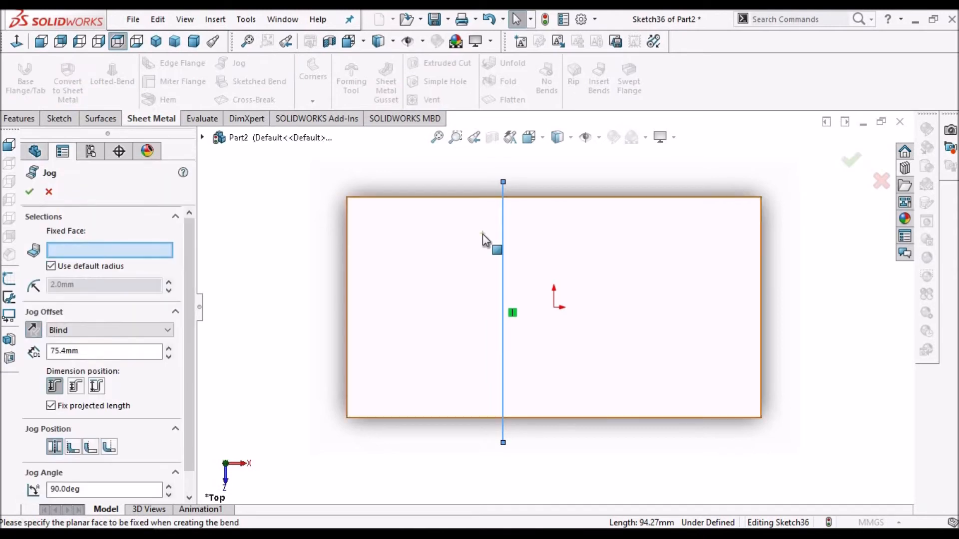
{"action": "middle_click_drag", "start_coordinate": [513, 257], "coordinate": [514, 215]}
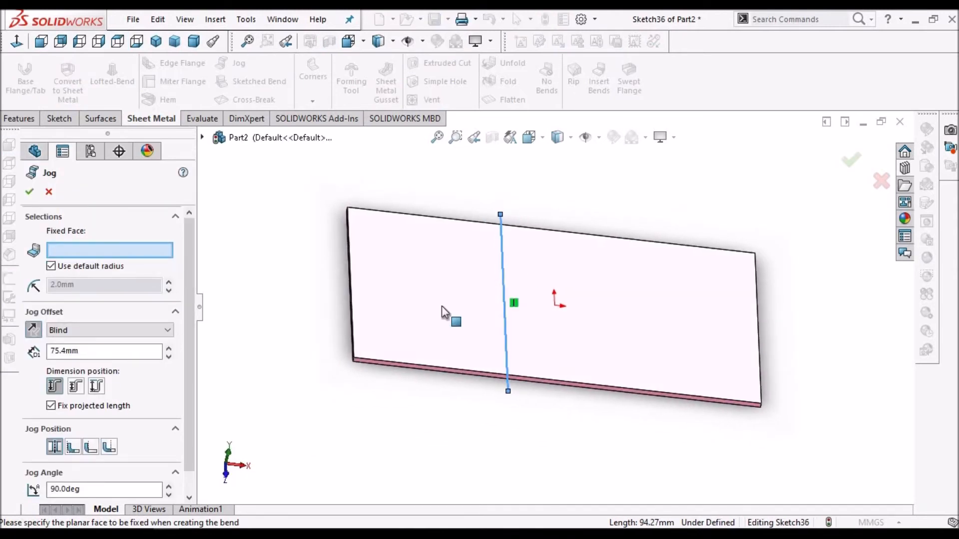
{"action": "left_click", "coordinate": [625, 276]}
{"action": "middle_click_drag", "start_coordinate": [614, 297], "coordinate": [573, 288]}
{"action": "scroll", "coordinate": [572, 288], "scroll_direction": "up", "scroll_amount": 3}
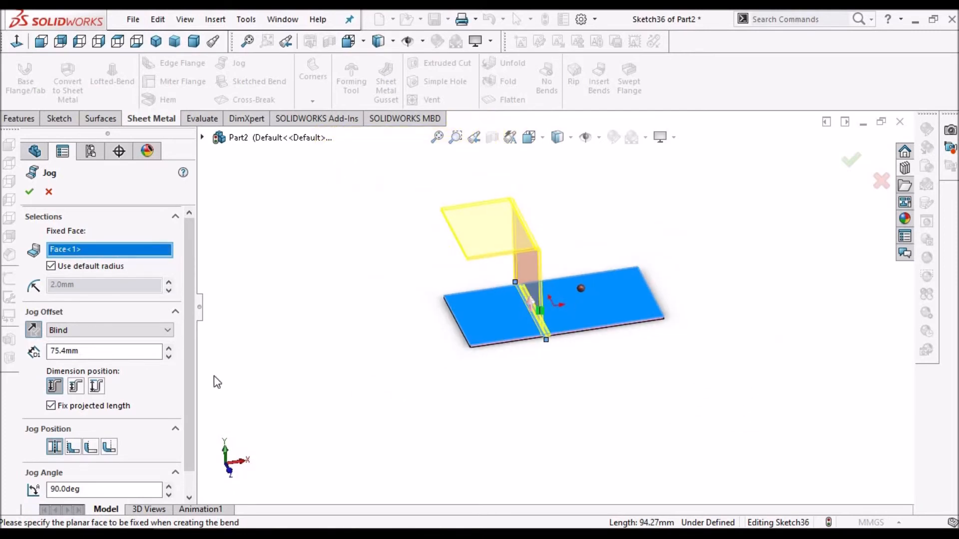
- Create the 90° jog with a 75.4 mm blind offset measured as the overall dimension, and suppress the jog feature
{"action": "left_click", "coordinate": [96, 386]}
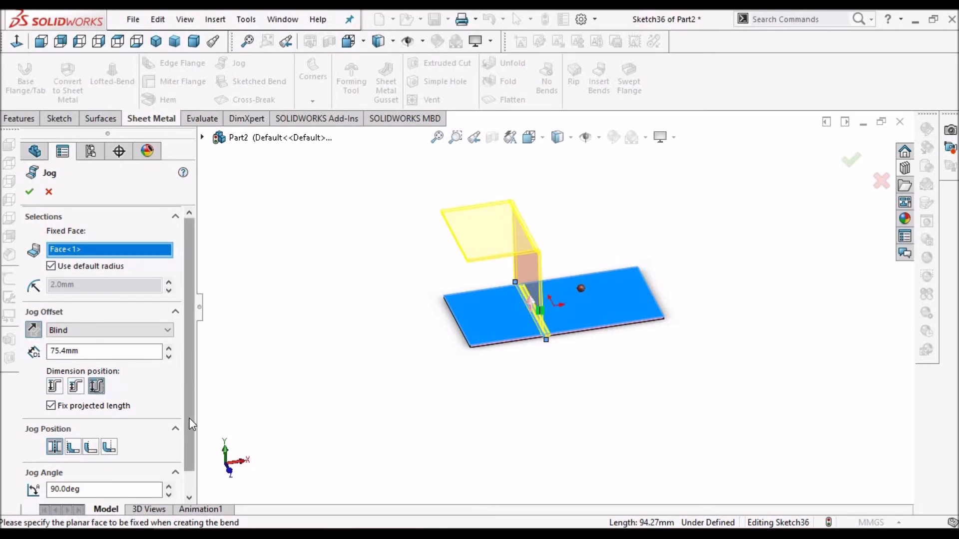
{"action": "scroll", "coordinate": [190, 420], "scroll_direction": "down", "scroll_amount": 1}
{"action": "middle_click_drag", "start_coordinate": [584, 226], "coordinate": [551, 274]}
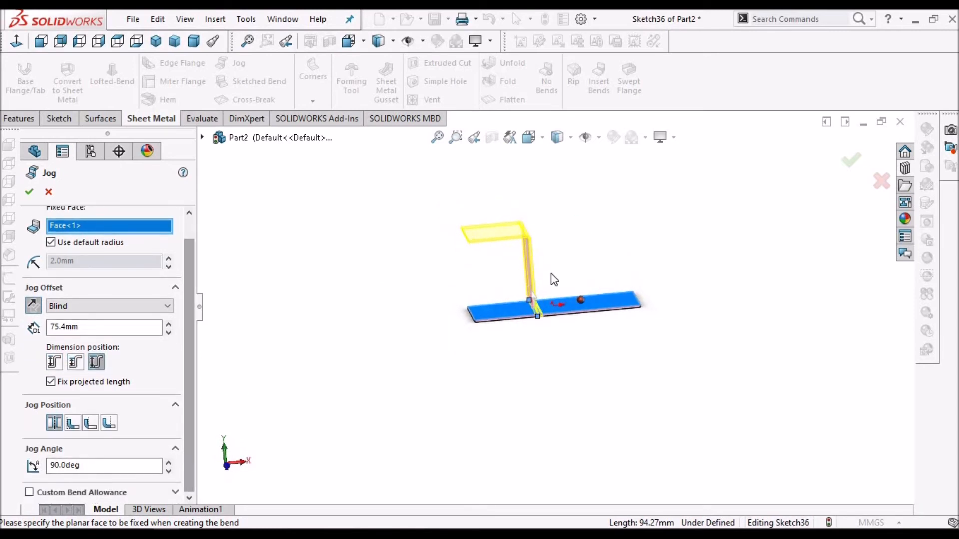
{"action": "scroll", "coordinate": [554, 275], "scroll_direction": "down", "scroll_amount": 3}
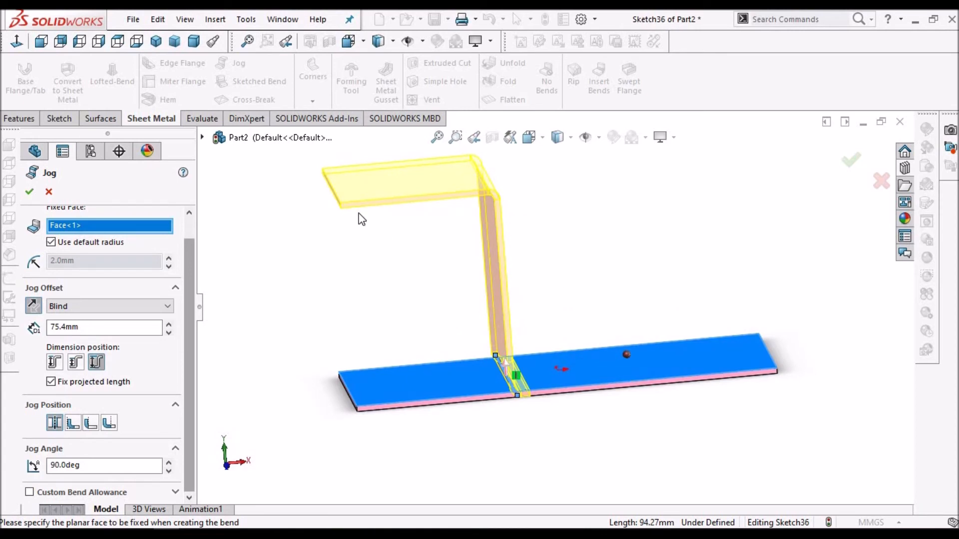
{"action": "middle_click_drag", "start_coordinate": [333, 216], "coordinate": [433, 248]}
{"action": "scroll", "coordinate": [452, 262], "scroll_direction": "down", "scroll_amount": 4}
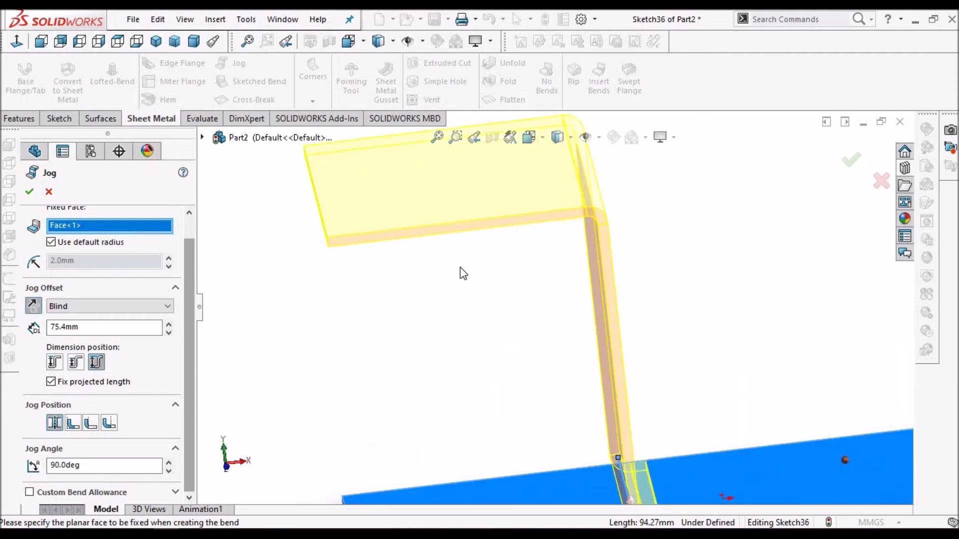
{"action": "scroll", "coordinate": [487, 295], "scroll_direction": "up", "scroll_amount": 3}
{"action": "middle_click_drag", "start_coordinate": [493, 300], "coordinate": [473, 271]}
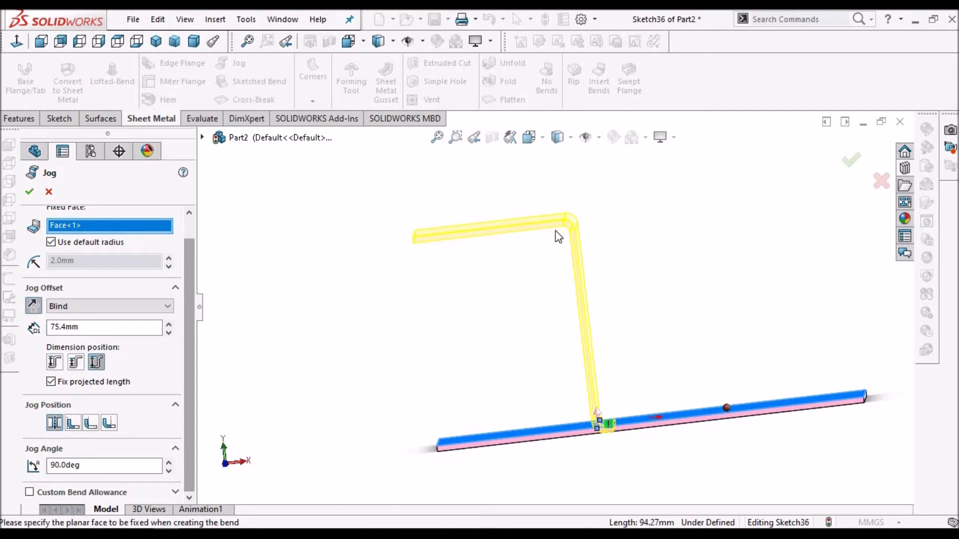
{"action": "middle_click_drag", "start_coordinate": [505, 290], "coordinate": [464, 358]}
{"action": "middle_click_drag", "start_coordinate": [587, 325], "coordinate": [599, 305]}
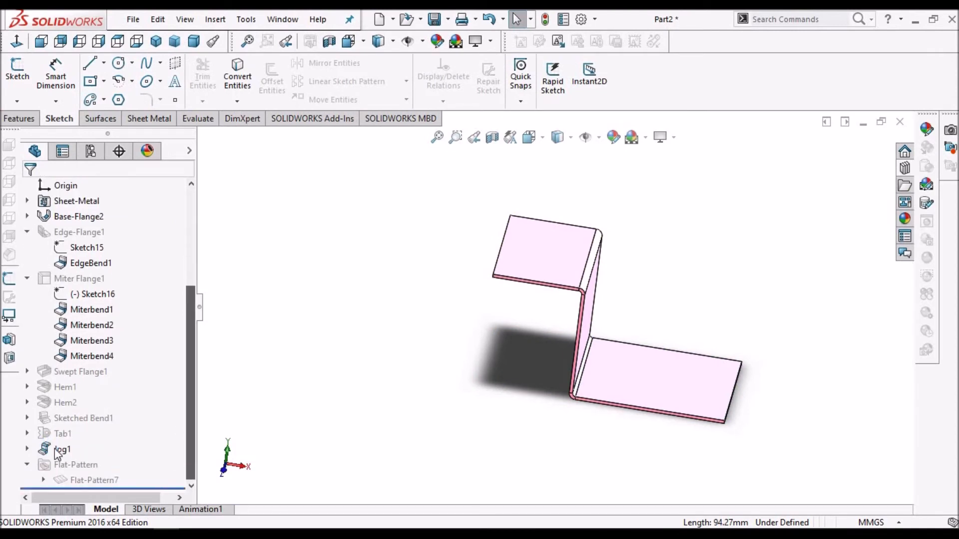
{"action": "left_click", "coordinate": [60, 450]}
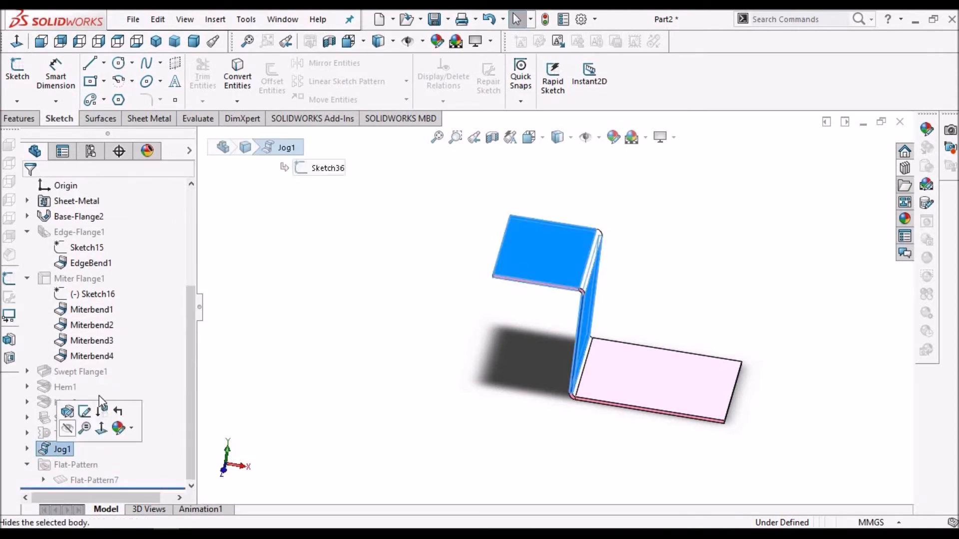
{"action": "left_click", "coordinate": [102, 411]}
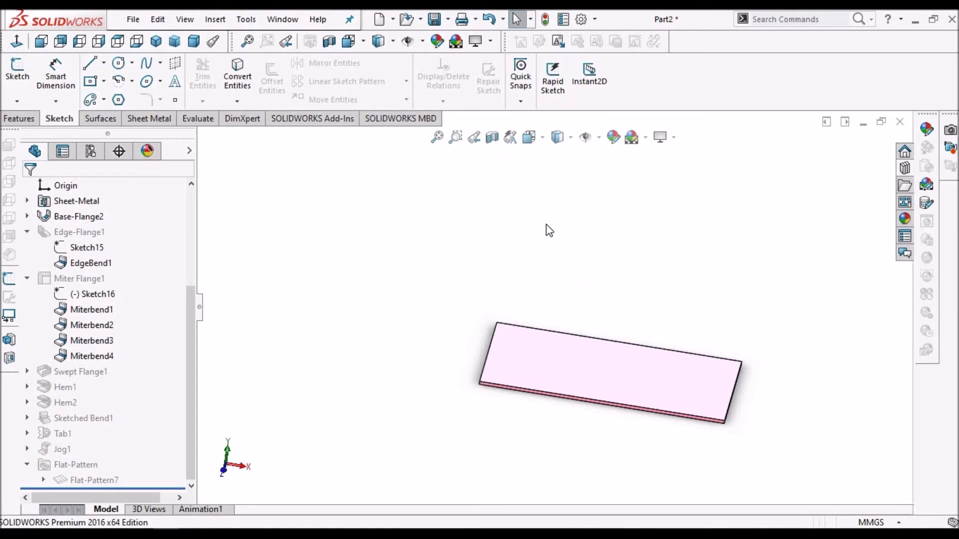
- Start a Break Corner on the base flange's large face with the 5 mm chamfer type and inspect the previewed corner
{"action": "left_click", "coordinate": [155, 118]}
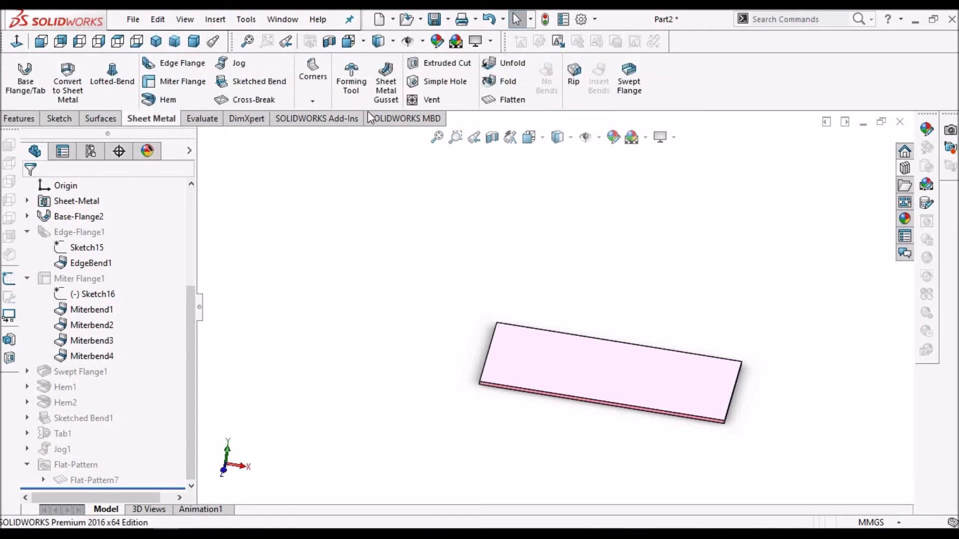
{"action": "left_click", "coordinate": [313, 101]}
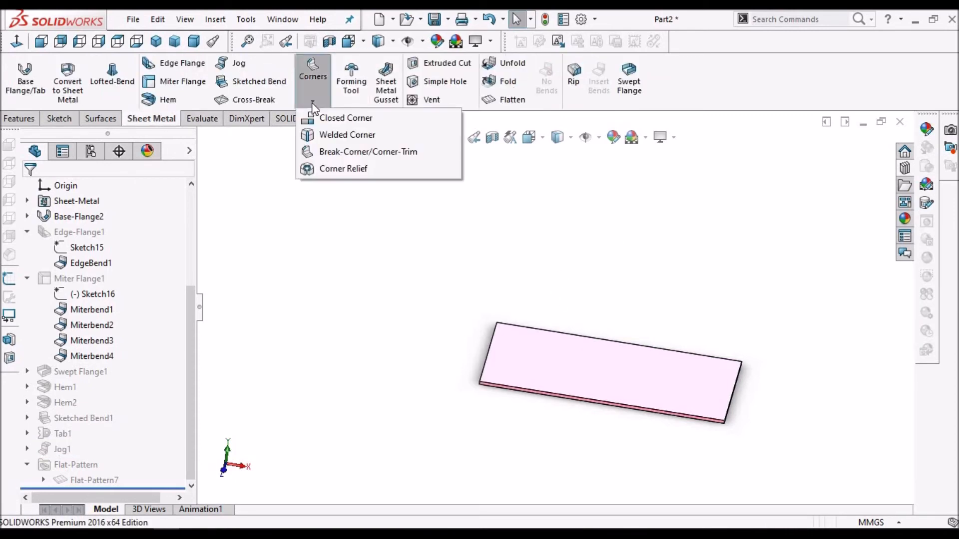
{"action": "left_click", "coordinate": [343, 152]}
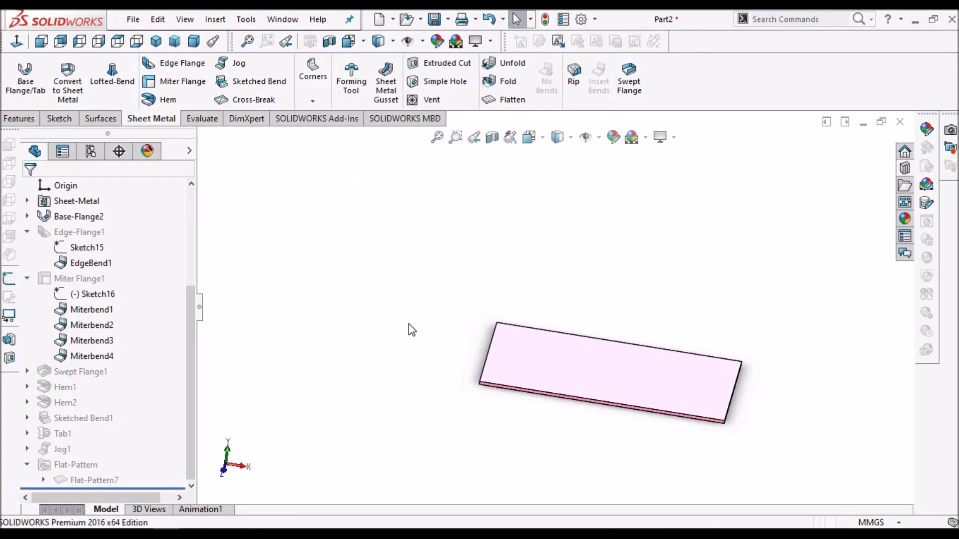
{"action": "left_click", "coordinate": [589, 371]}
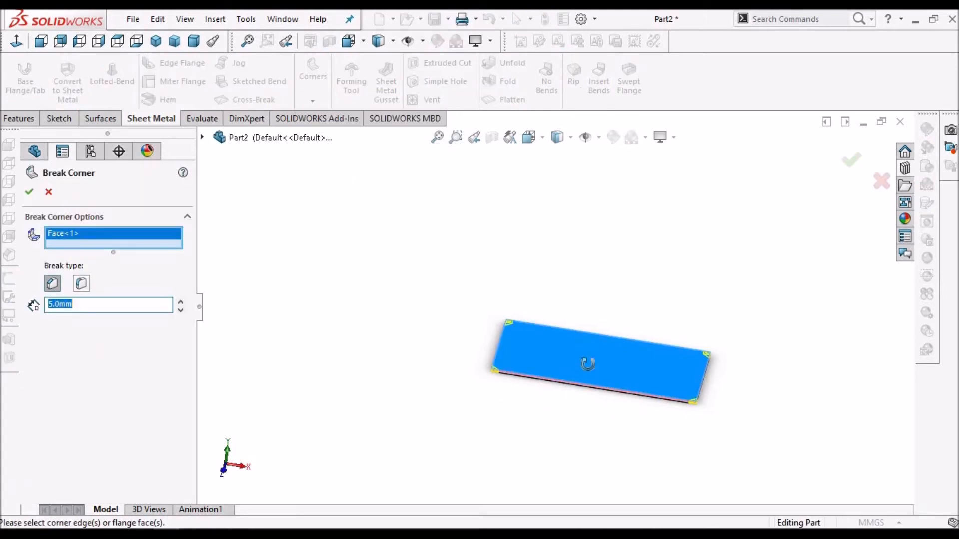
{"action": "middle_click_drag", "start_coordinate": [589, 338], "coordinate": [611, 310]}
{"action": "scroll", "coordinate": [544, 299], "scroll_direction": "down", "scroll_amount": 5}
{"action": "middle_click_drag", "start_coordinate": [509, 330], "coordinate": [433, 310]}
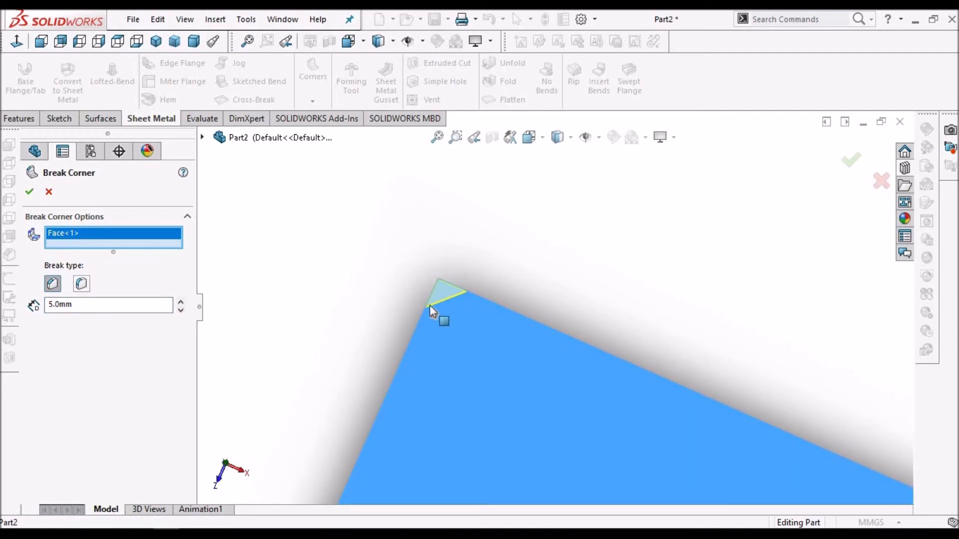
- Change the break type to fillet with a 5 mm radius and apply it to all four corners of the flange
{"action": "left_click", "coordinate": [82, 284]}
{"action": "scroll", "coordinate": [650, 352], "scroll_direction": "up", "scroll_amount": 5}
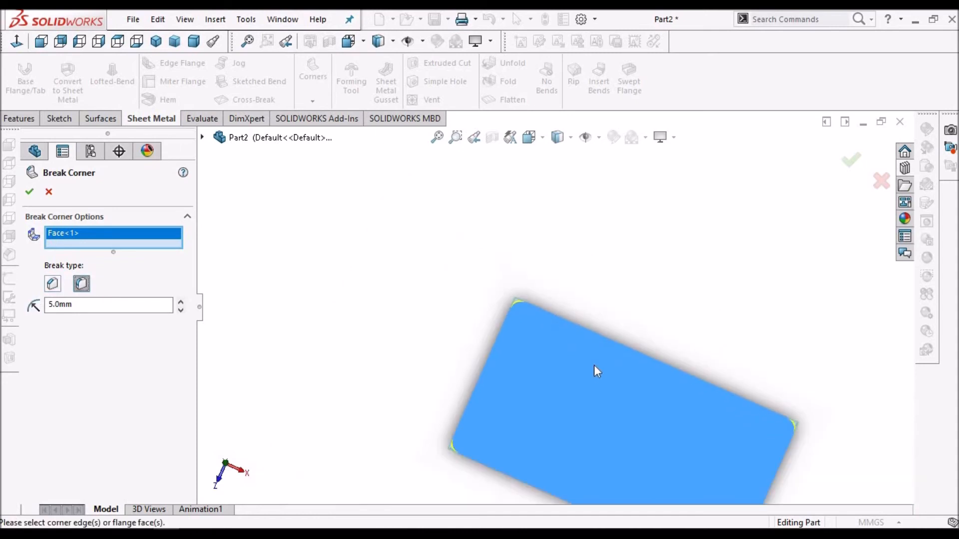
{"action": "middle_click_drag", "start_coordinate": [618, 336], "coordinate": [455, 318]}
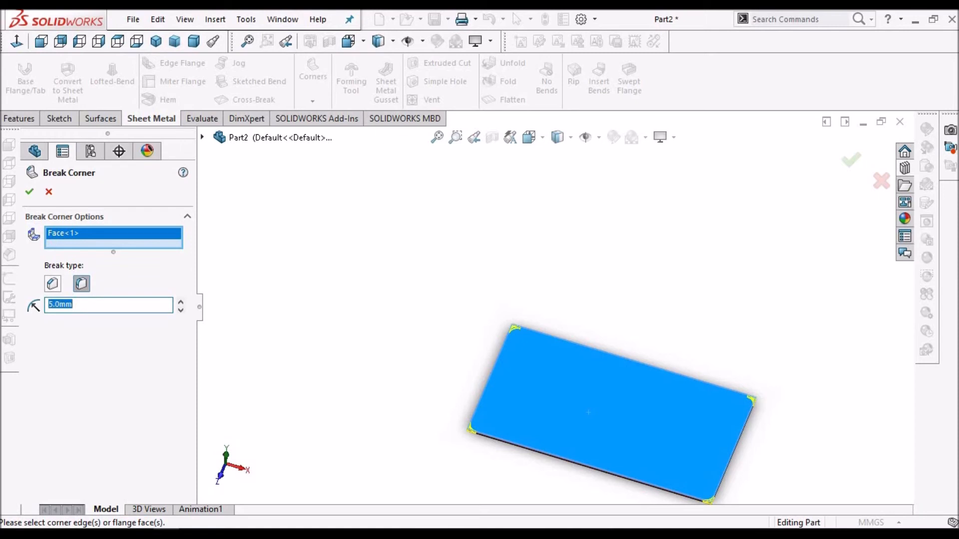
{"action": "key", "text": "Return"}
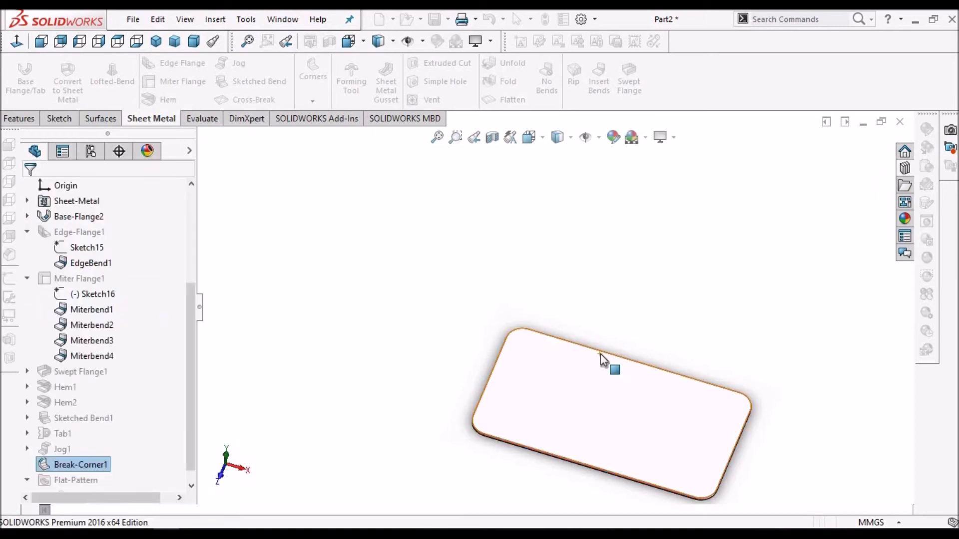
{"action": "middle_click_drag", "start_coordinate": [557, 454], "coordinate": [596, 411]}
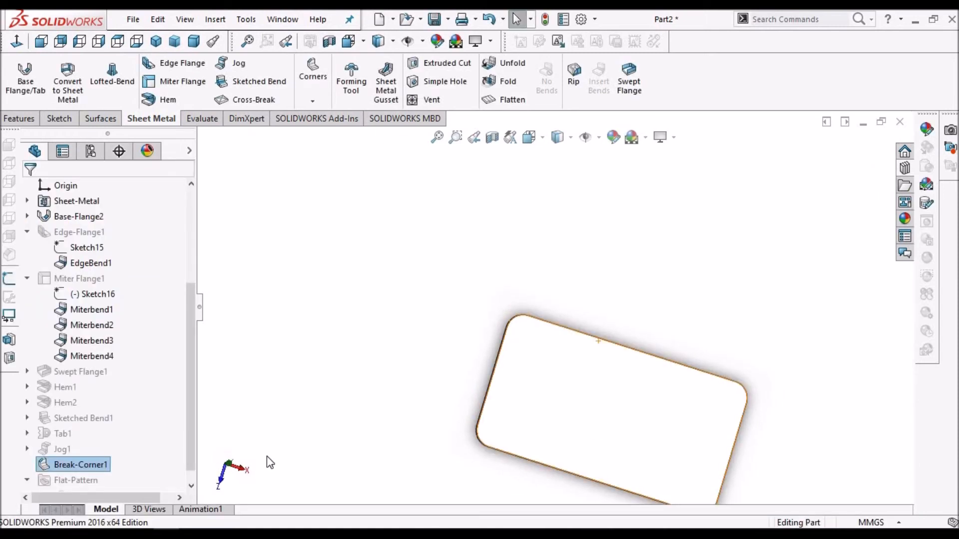
- Edit the break corner feature, replacing the selected face with a single corner edge of the base flange for the 10 mm fillet
{"action": "right_click", "coordinate": [91, 465]}
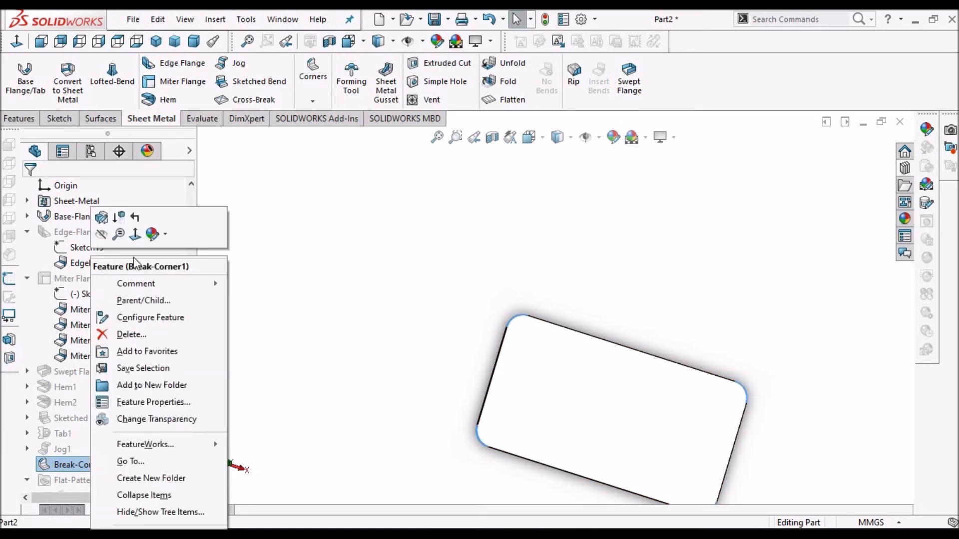
{"action": "left_click", "coordinate": [101, 219]}
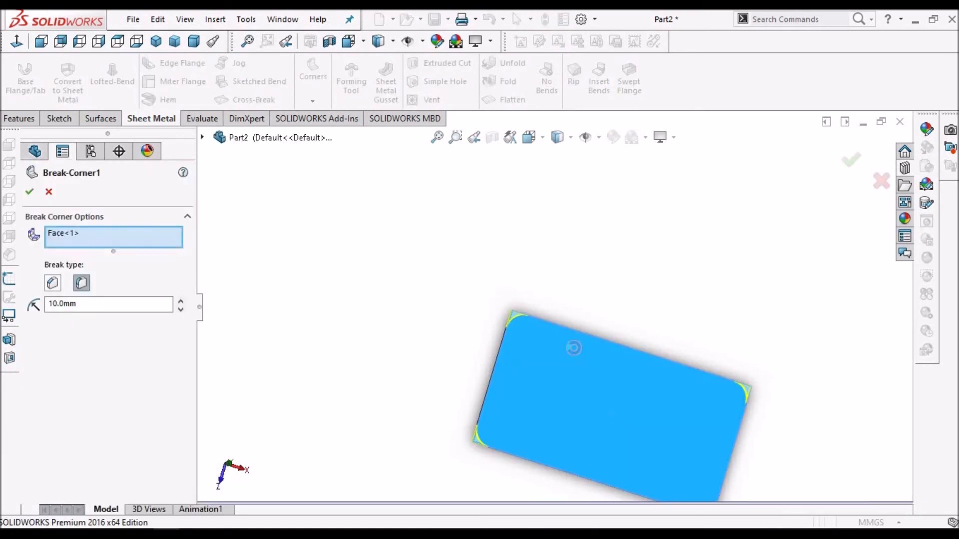
{"action": "right_click", "coordinate": [148, 235]}
{"action": "left_click", "coordinate": [197, 246]}
{"action": "middle_click_drag", "start_coordinate": [538, 306], "coordinate": [530, 334]}
{"action": "scroll", "coordinate": [495, 290], "scroll_direction": "down", "scroll_amount": 5}
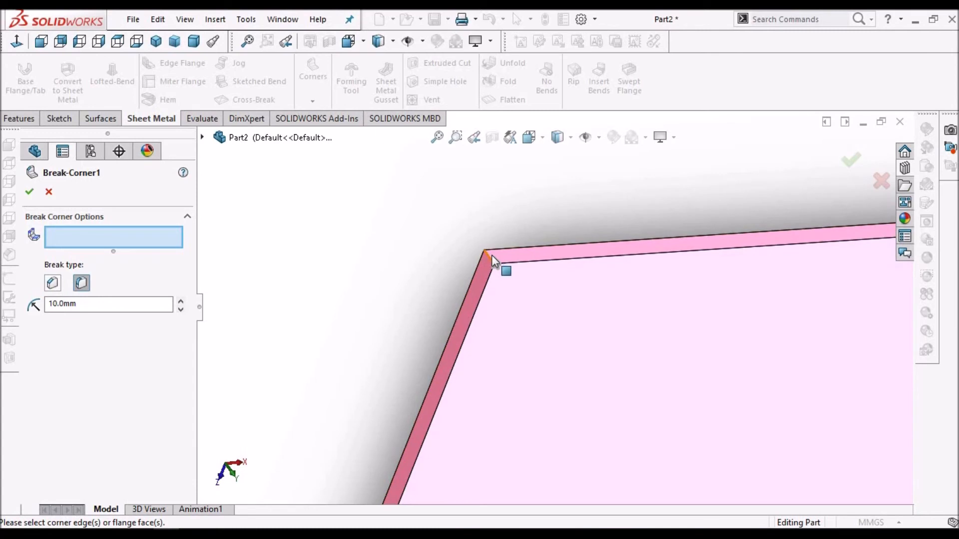
{"action": "left_click", "coordinate": [490, 258]}
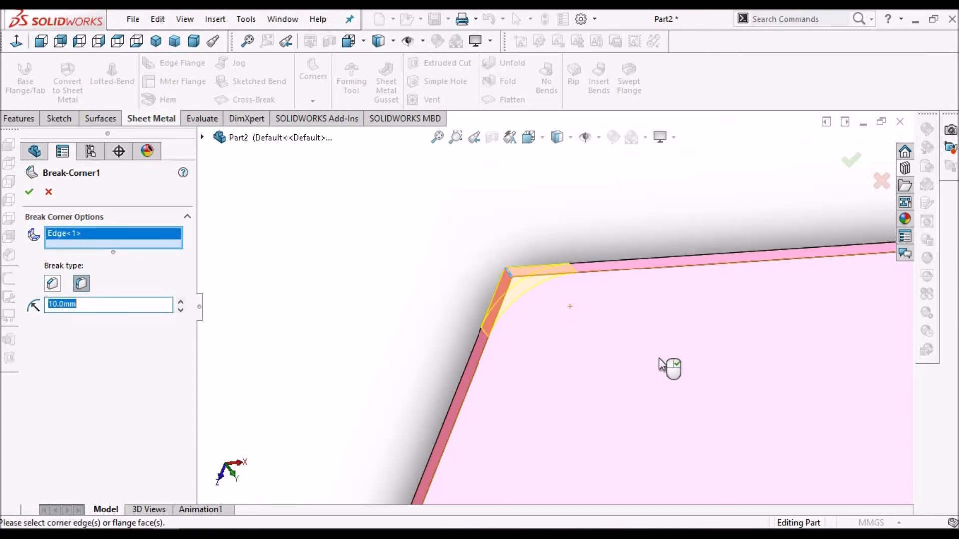
{"action": "scroll", "coordinate": [664, 365], "scroll_direction": "up", "scroll_amount": 5}
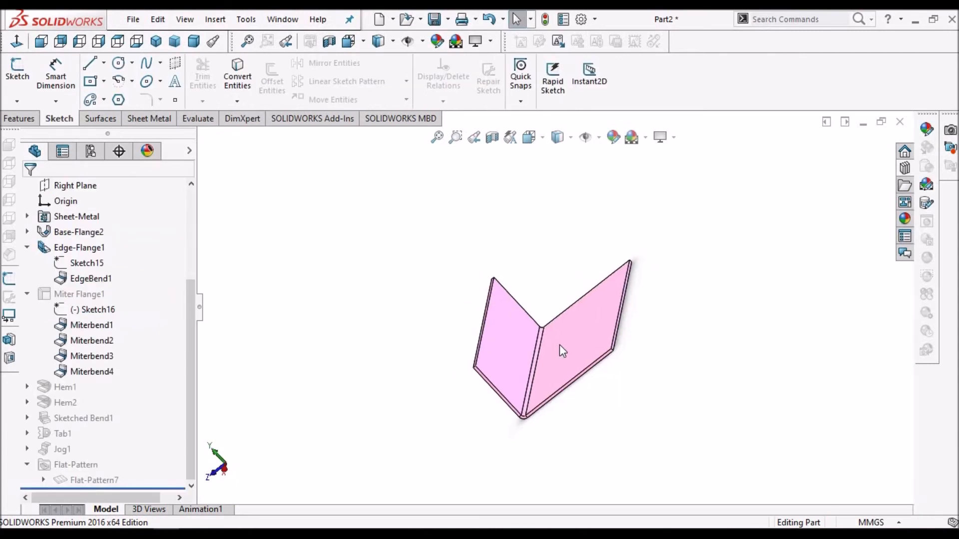
- Start a Sheet Metal Gusset with the edge flange's inner face as supporting face, and set its offset to 30 mm
{"action": "middle_click_drag", "start_coordinate": [562, 351], "coordinate": [544, 384]}
{"action": "left_click", "coordinate": [156, 120]}
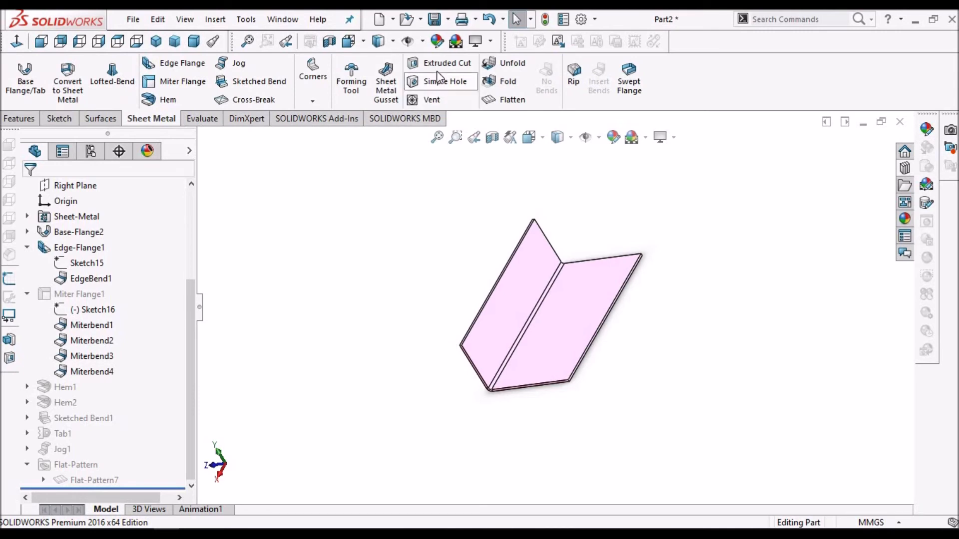
{"action": "left_click", "coordinate": [388, 97]}
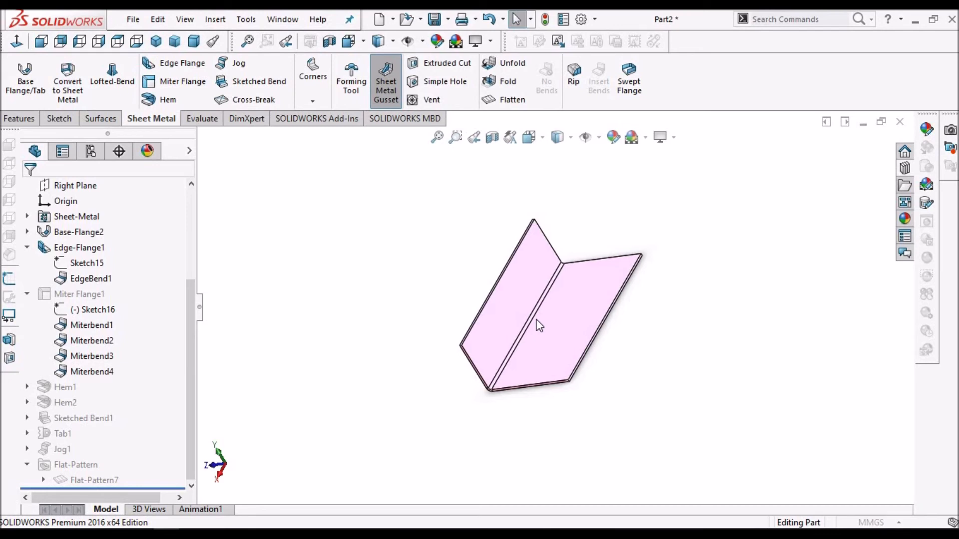
{"action": "scroll", "coordinate": [500, 314], "scroll_direction": "down", "scroll_amount": 2}
{"action": "left_click", "coordinate": [499, 314]}
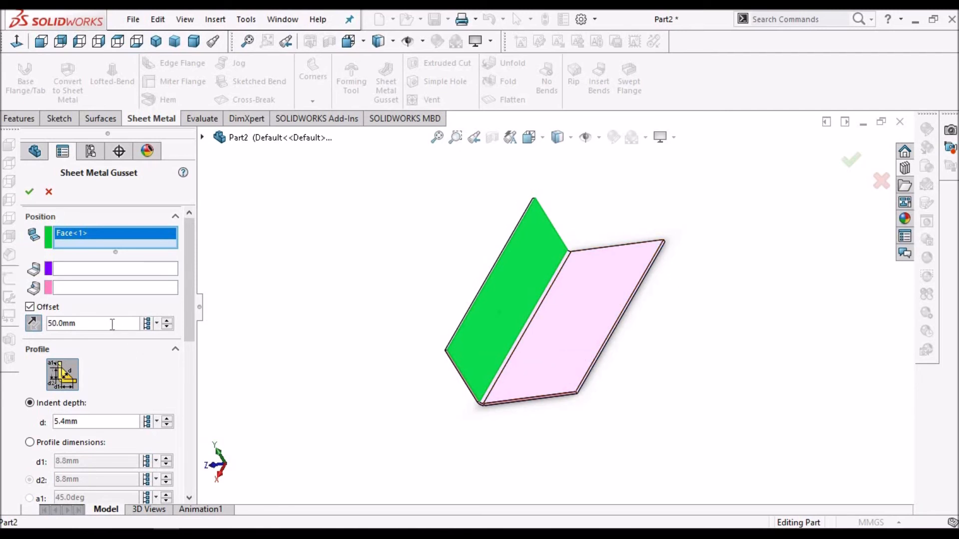
{"action": "type", "text": "30"}
{"action": "key", "text": "Return"}
- Define the gusset's reference line along the bend edge beside the base flange, with that edge's front end vertex as reference point
{"action": "scroll", "coordinate": [578, 343], "scroll_direction": "down", "scroll_amount": 3}
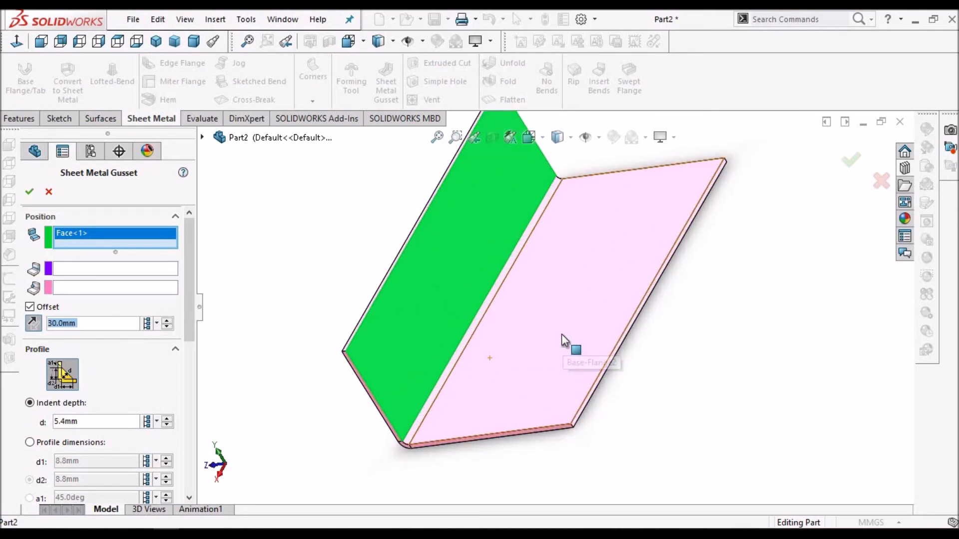
{"action": "left_click", "coordinate": [87, 275]}
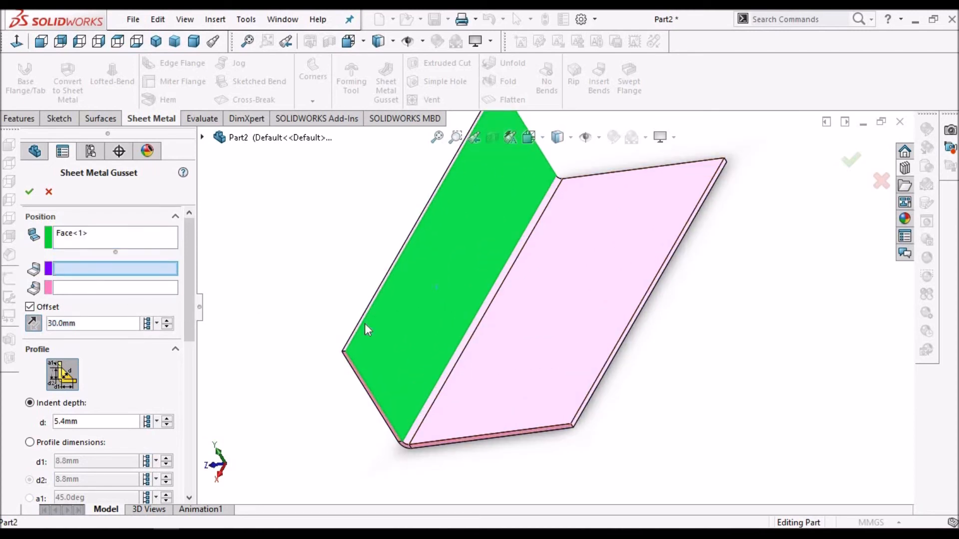
{"action": "left_click", "coordinate": [468, 351]}
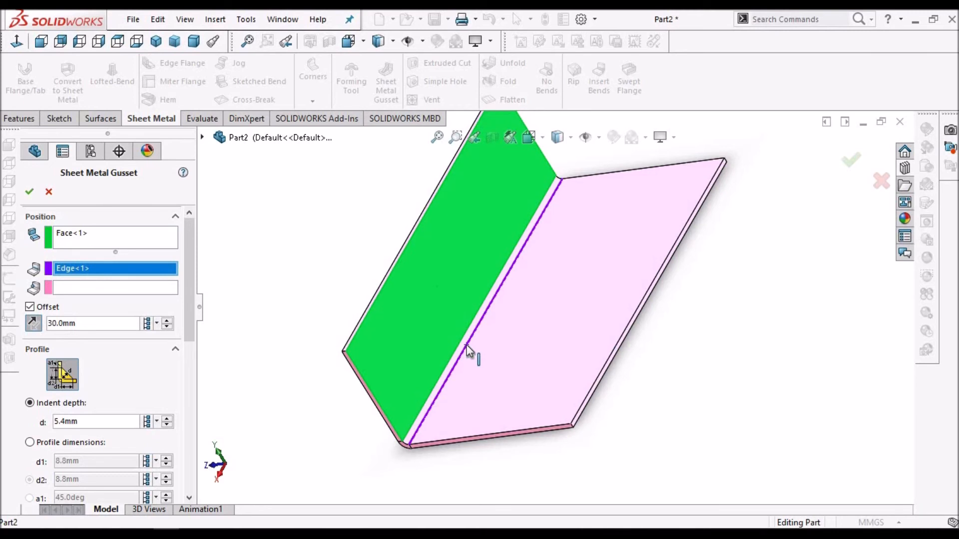
{"action": "scroll", "coordinate": [427, 444], "scroll_direction": "down", "scroll_amount": 3}
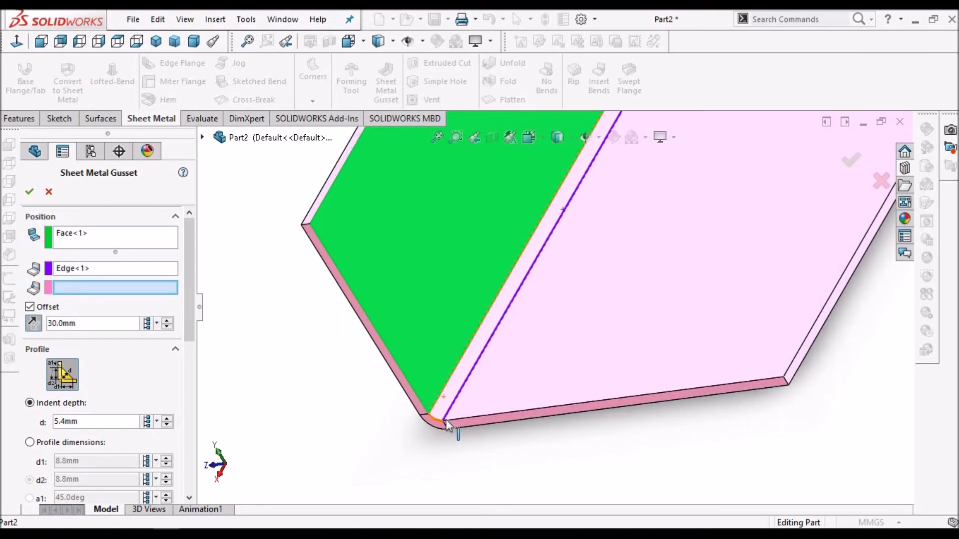
{"action": "left_click", "coordinate": [442, 419]}
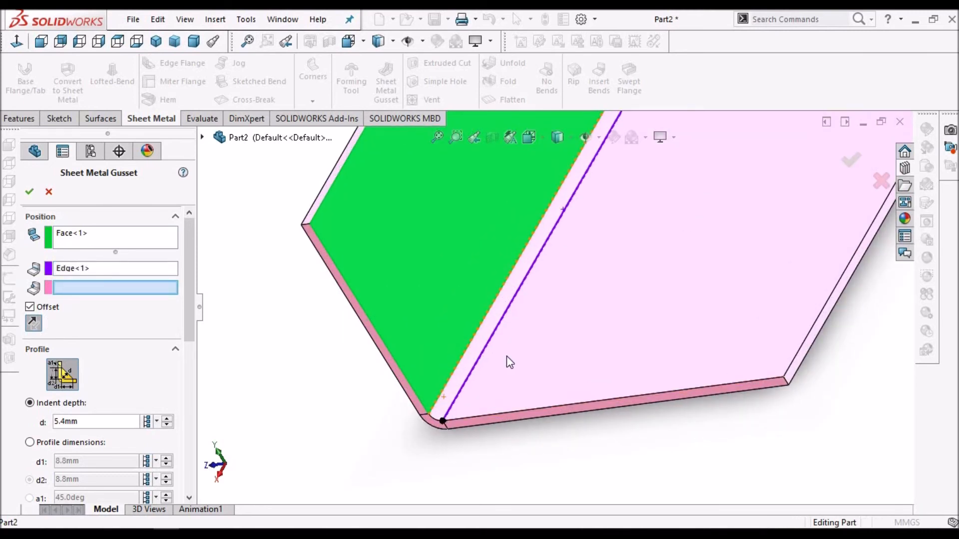
{"action": "scroll", "coordinate": [506, 355], "scroll_direction": "up", "scroll_amount": 5}
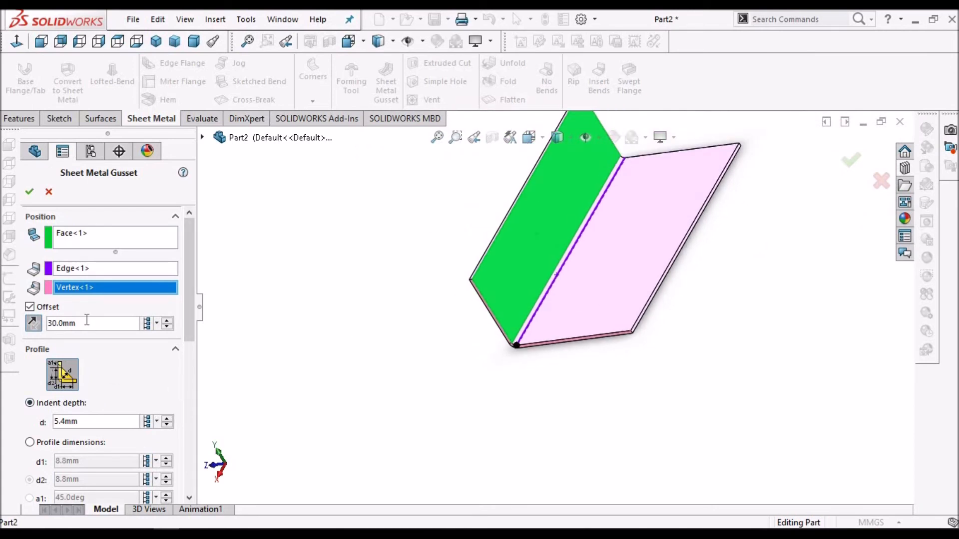
- Set the gusset offset to 10 mm and reselect the supporting faces as the inner faces of both the base flange and edge flange
{"action": "type", "text": "10"}
{"action": "key", "text": "Return"}
{"action": "right_click", "coordinate": [129, 243]}
{"action": "left_click", "coordinate": [164, 246]}
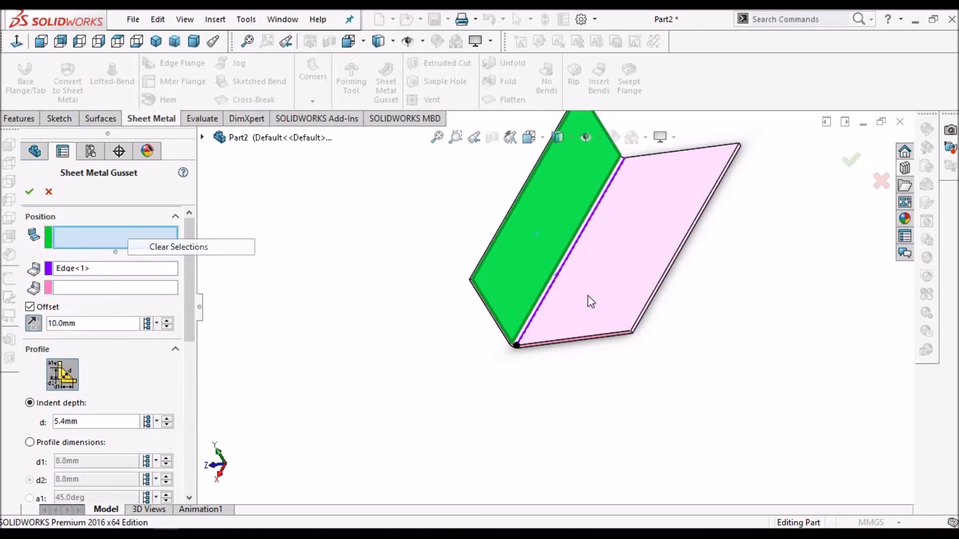
{"action": "left_click", "coordinate": [599, 295]}
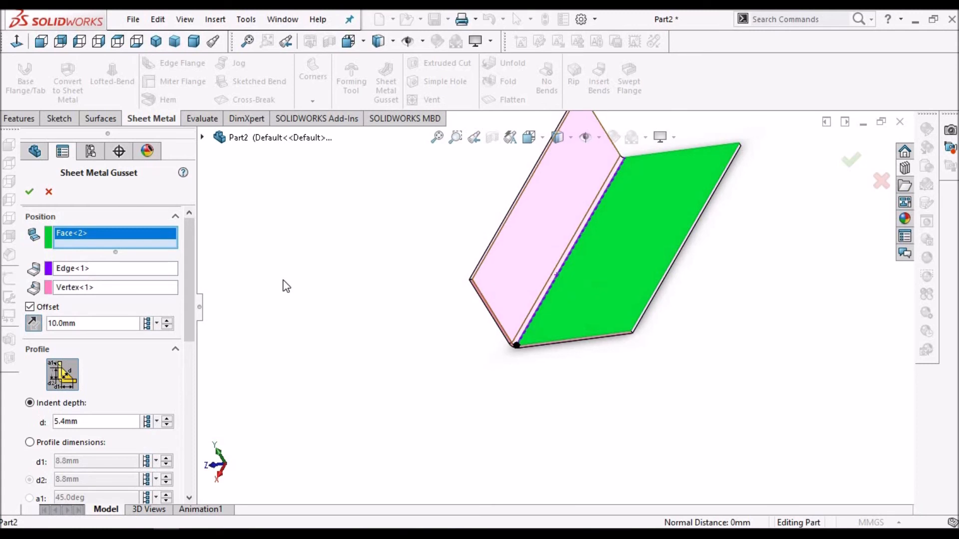
{"action": "left_click", "coordinate": [554, 233]}
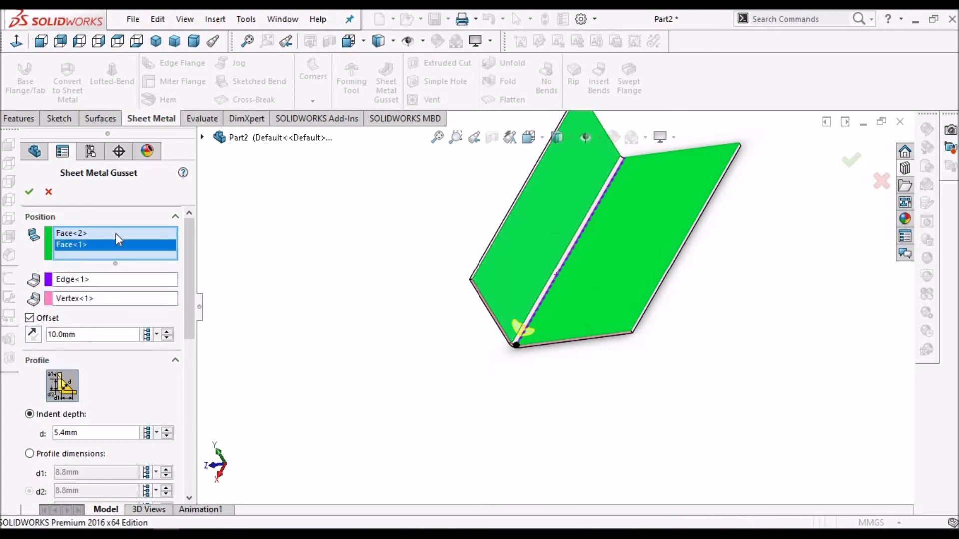
- Create the gusset with a 30 mm offset from the reference vertex, and suppress the gusset feature
{"action": "scroll", "coordinate": [586, 281], "scroll_direction": "down", "scroll_amount": 4}
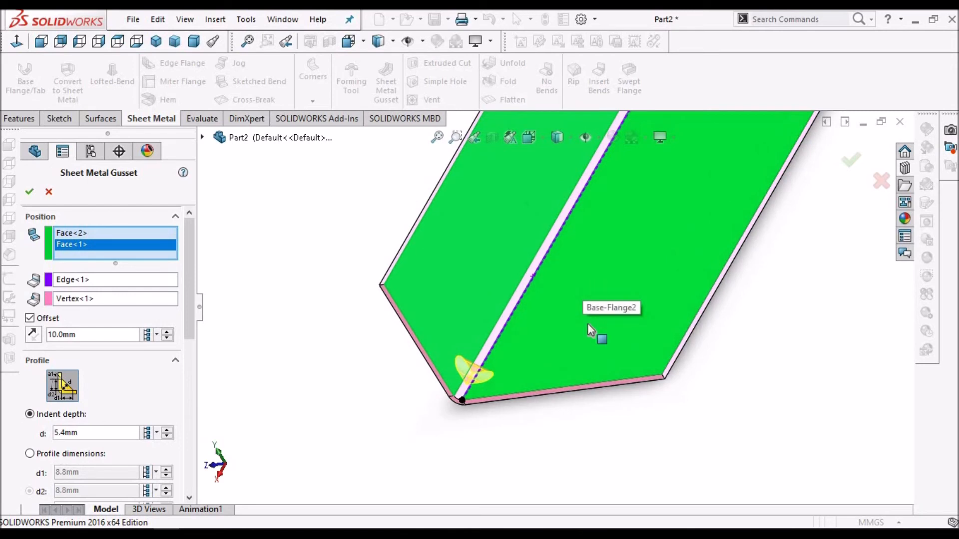
{"action": "scroll", "coordinate": [525, 356], "scroll_direction": "down", "scroll_amount": 3}
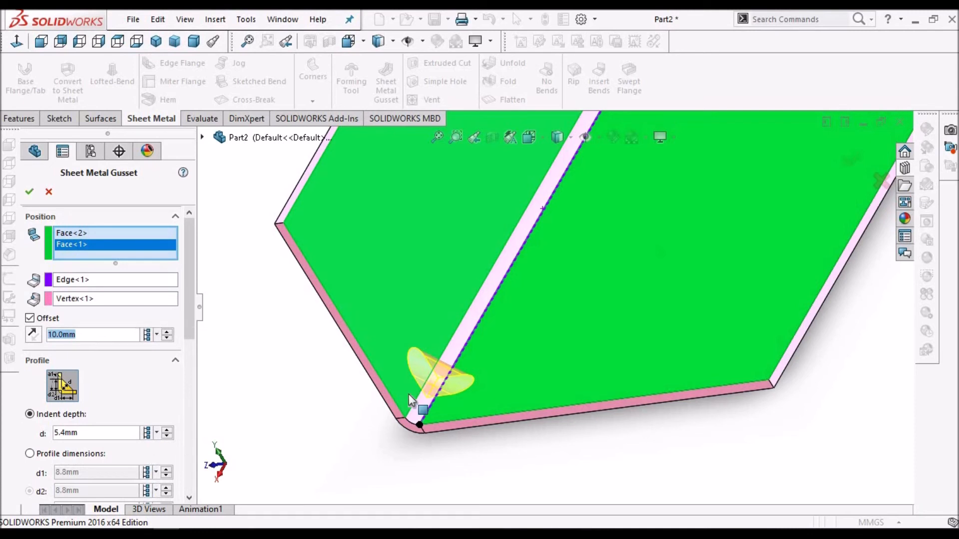
{"action": "type", "text": "30"}
{"action": "key", "text": "Return"}
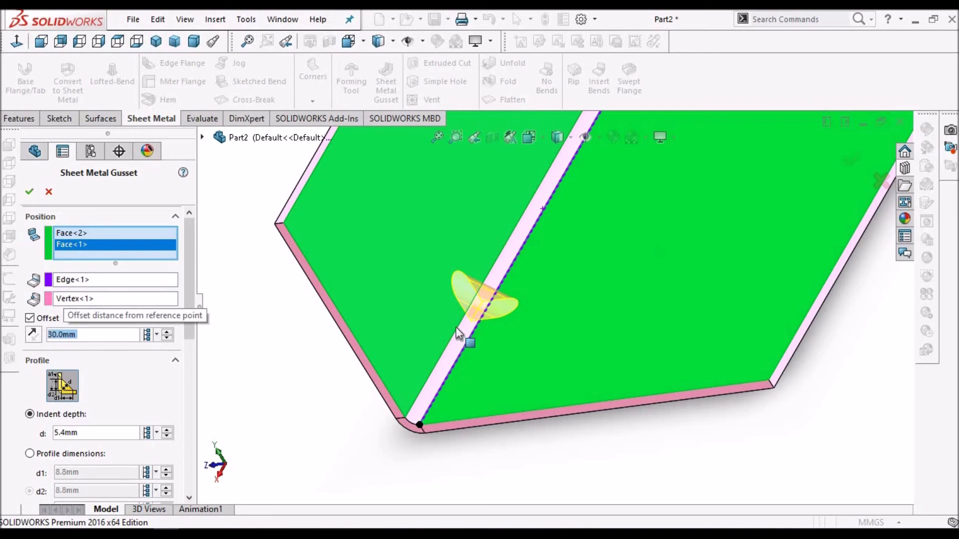
{"action": "scroll", "coordinate": [490, 319], "scroll_direction": "up", "scroll_amount": 3}
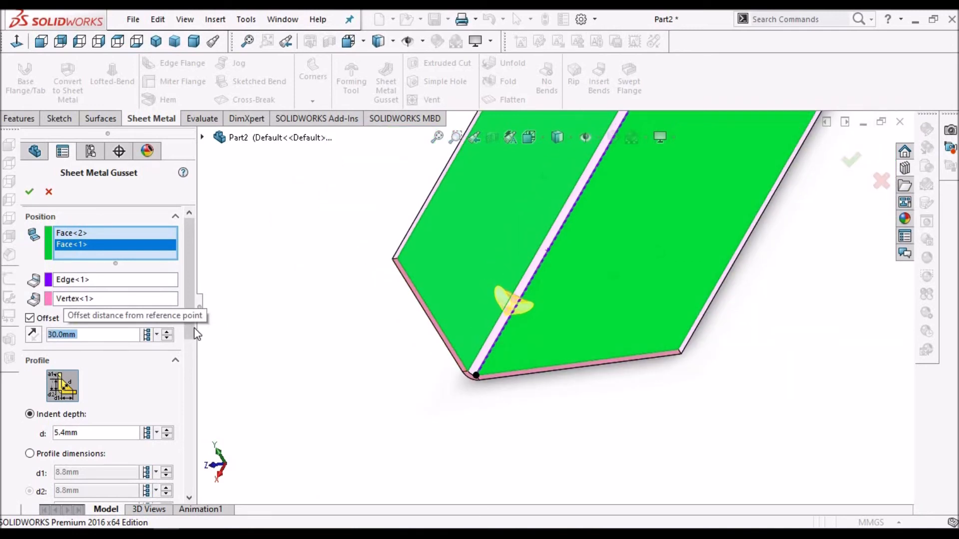
{"action": "left_click_drag", "start_coordinate": [192, 336], "coordinate": [188, 435]}
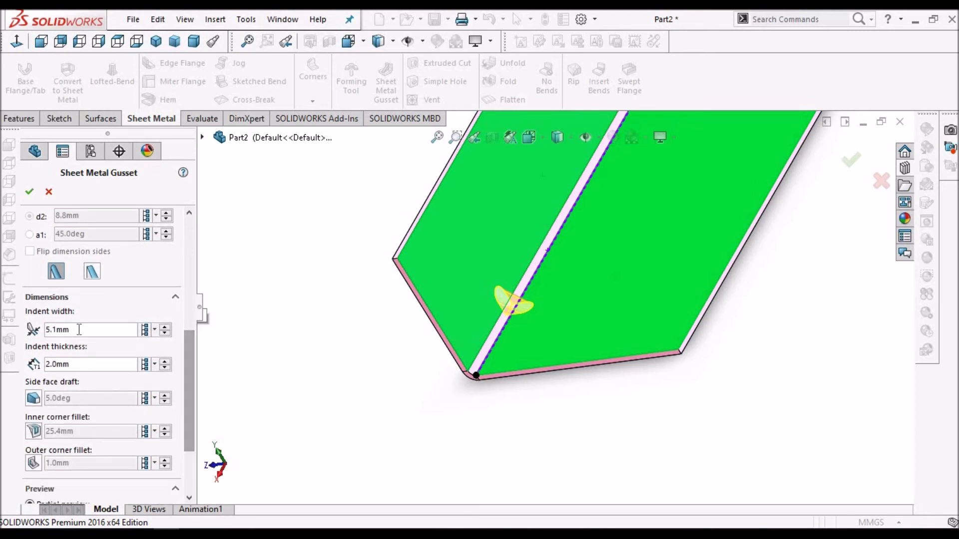
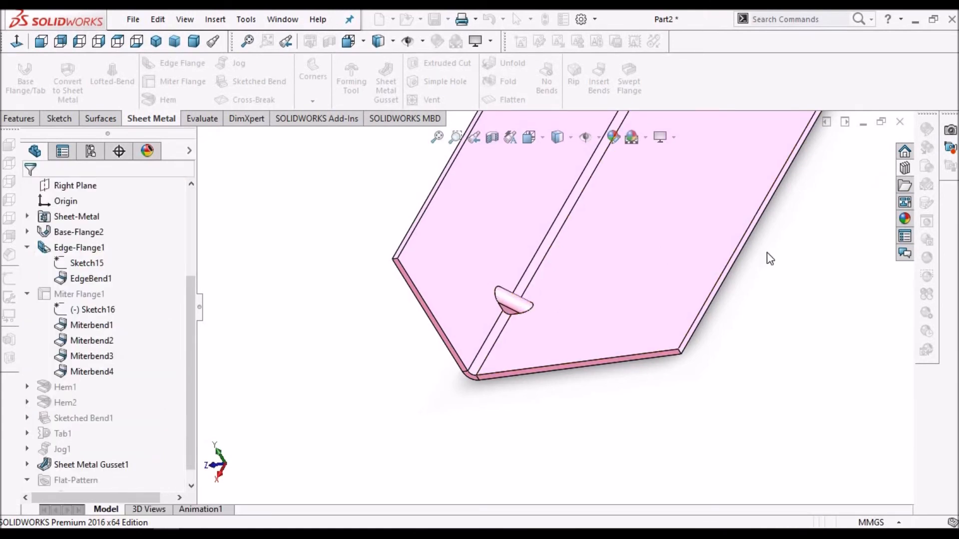
{"action": "scroll", "coordinate": [553, 293], "scroll_direction": "up", "scroll_amount": 2}
{"action": "scroll", "coordinate": [583, 321], "scroll_direction": "up", "scroll_amount": 1}
{"action": "middle_click_drag", "start_coordinate": [584, 321], "coordinate": [749, 235]}
{"action": "scroll", "coordinate": [501, 359], "scroll_direction": "down", "scroll_amount": 1}
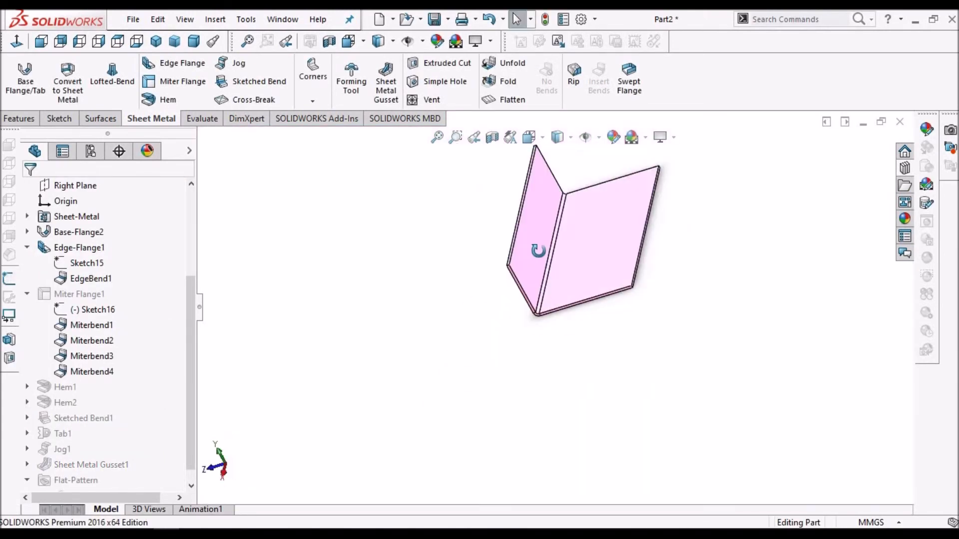
- Start an Extruded Cut with its sketch on the inner face of the base flange
{"action": "middle_click_drag", "start_coordinate": [537, 252], "coordinate": [587, 245]}
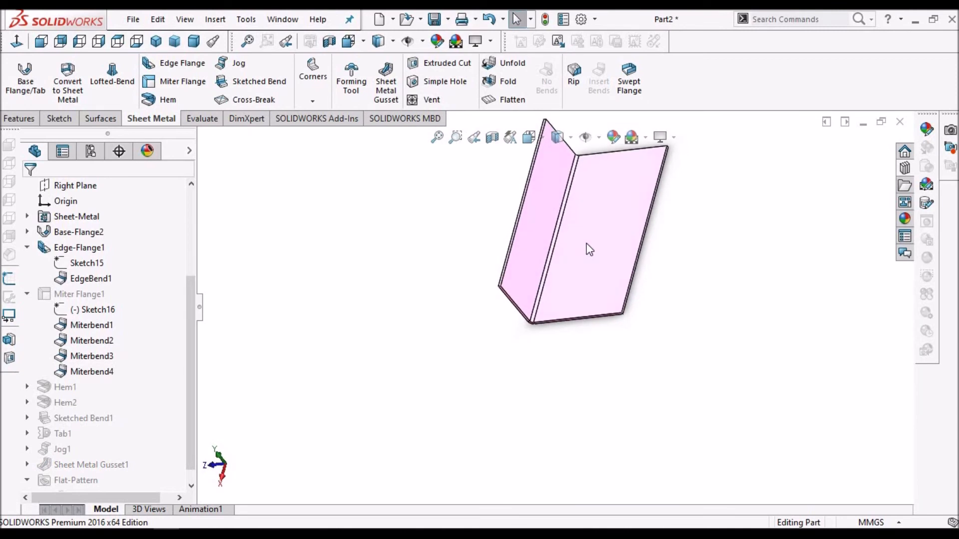
{"action": "scroll", "coordinate": [626, 185], "scroll_direction": "down", "scroll_amount": 2}
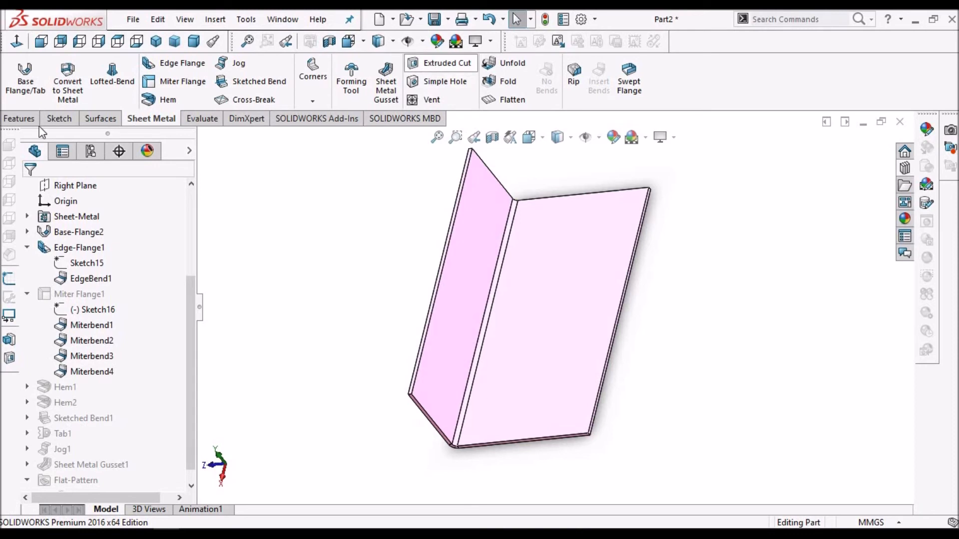
{"action": "left_click", "coordinate": [16, 123]}
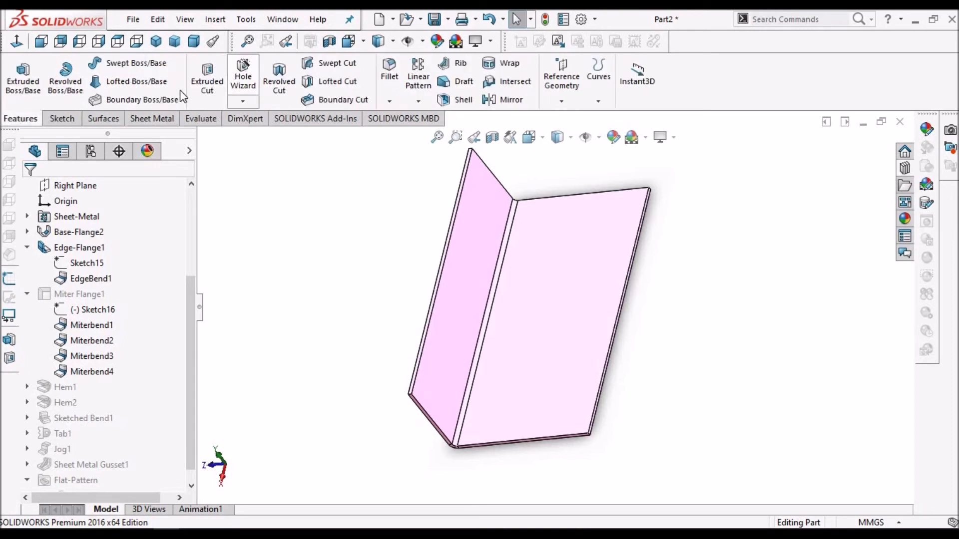
{"action": "left_click", "coordinate": [150, 119]}
{"action": "left_click", "coordinate": [444, 64]}
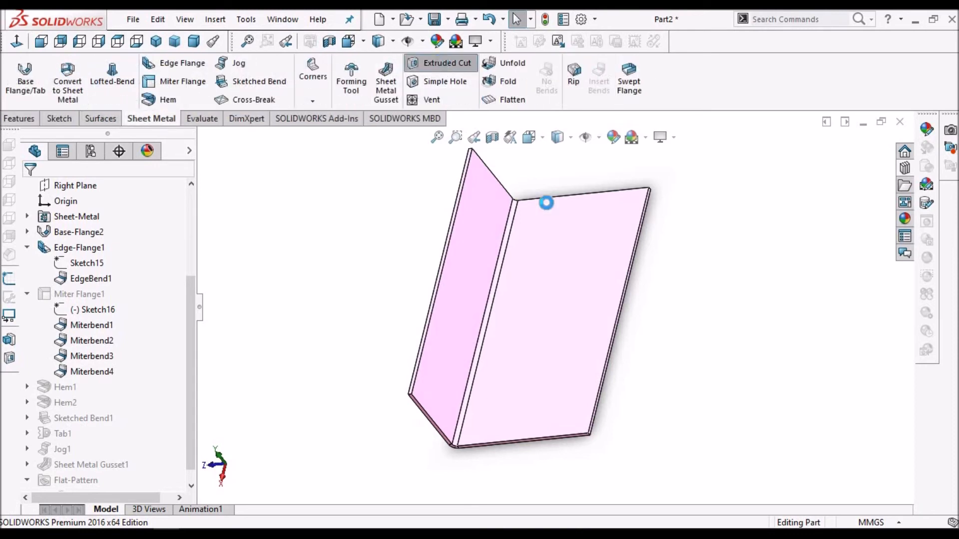
{"action": "left_click", "coordinate": [548, 270]}
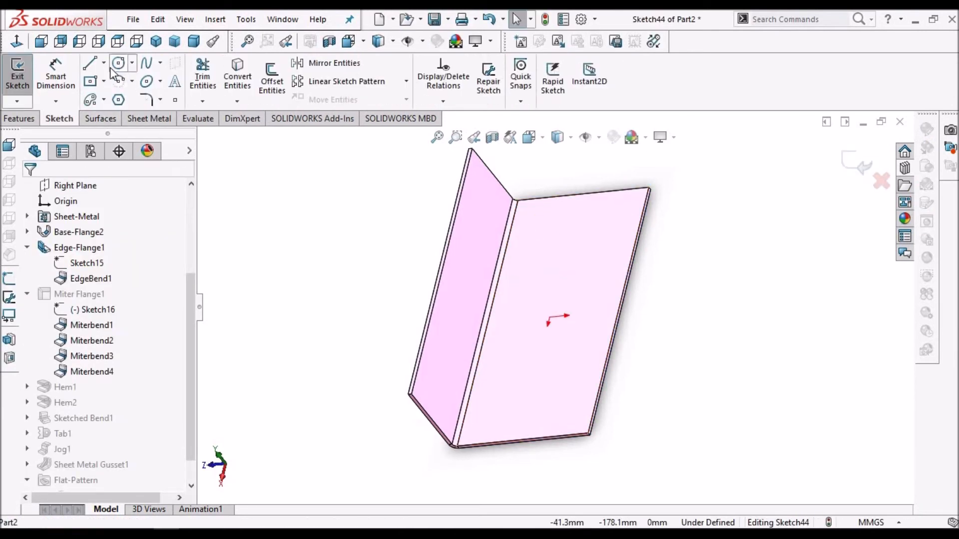
- Sketch a corner rectangle about 58 x 28 mm near the middle of the base flange face, viewed normal to the sketch
{"action": "left_click", "coordinate": [103, 82]}
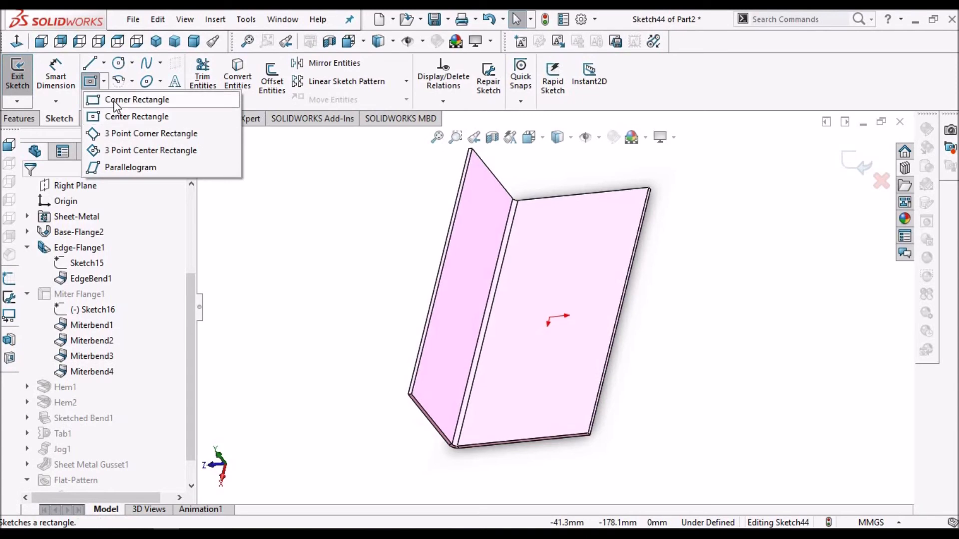
{"action": "left_click", "coordinate": [116, 100]}
{"action": "left_click", "coordinate": [17, 42]}
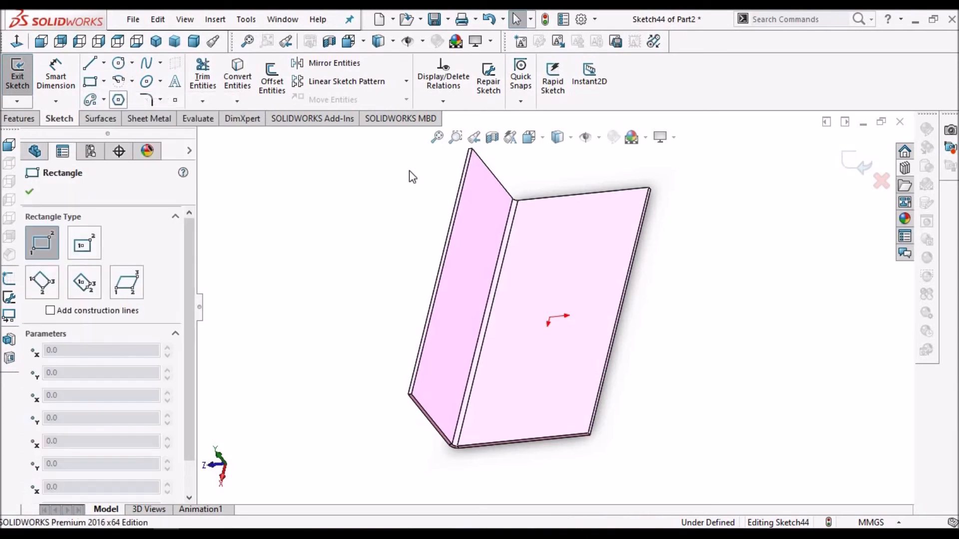
{"action": "left_click", "coordinate": [487, 259]}
{"action": "left_click", "coordinate": [648, 336]}
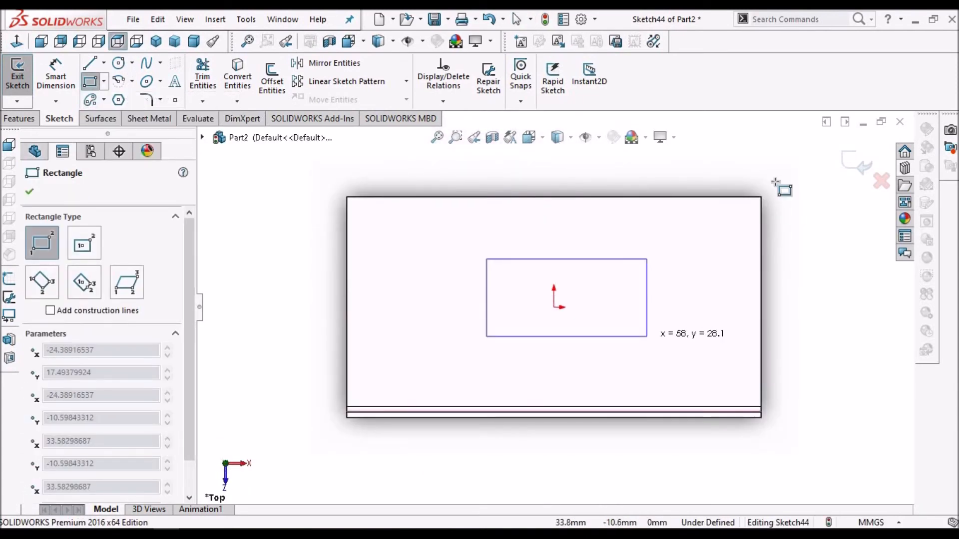
{"action": "right_click", "coordinate": [771, 153]}
{"action": "left_click", "coordinate": [813, 172]}
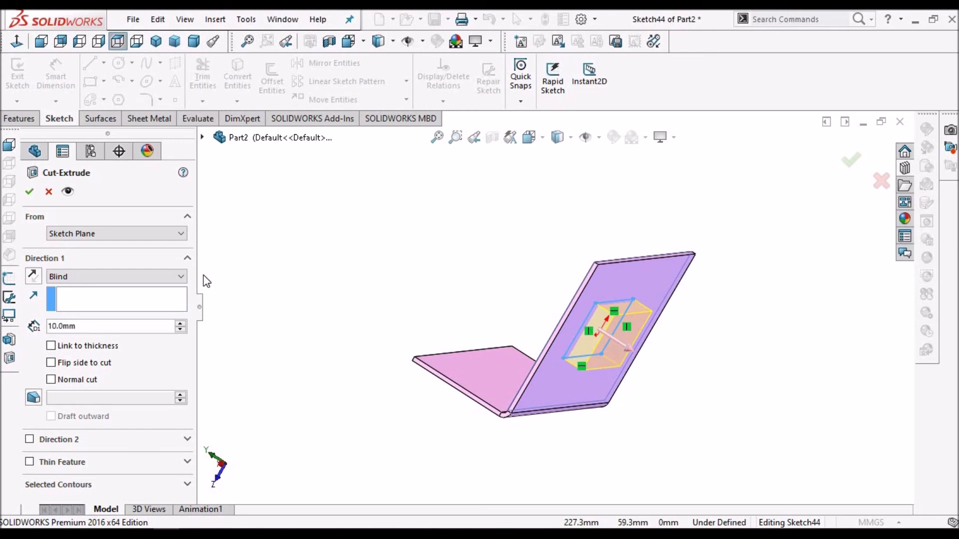
- Create the rectangular cut through the base flange with end condition Up To Next and the Normal cut option enabled
{"action": "left_click", "coordinate": [181, 277]}
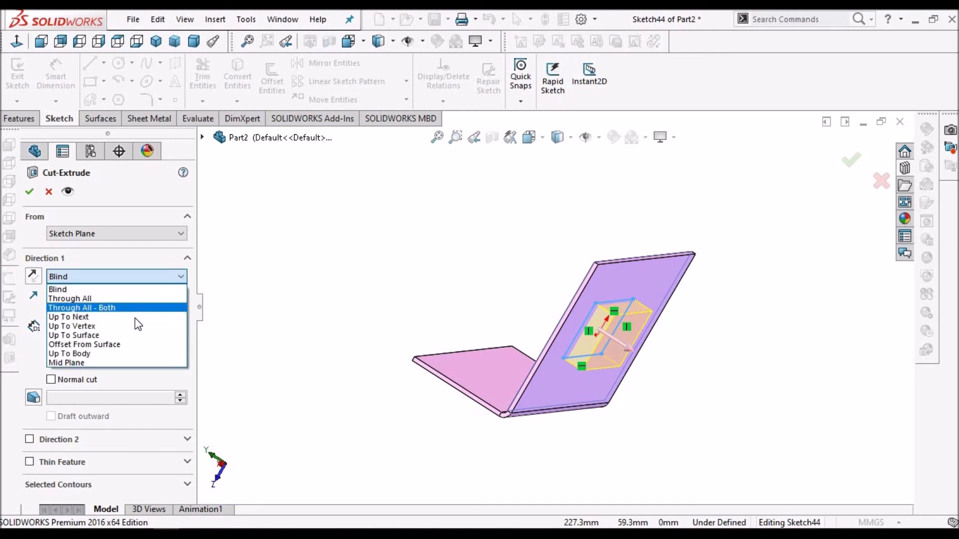
{"action": "left_click", "coordinate": [142, 317]}
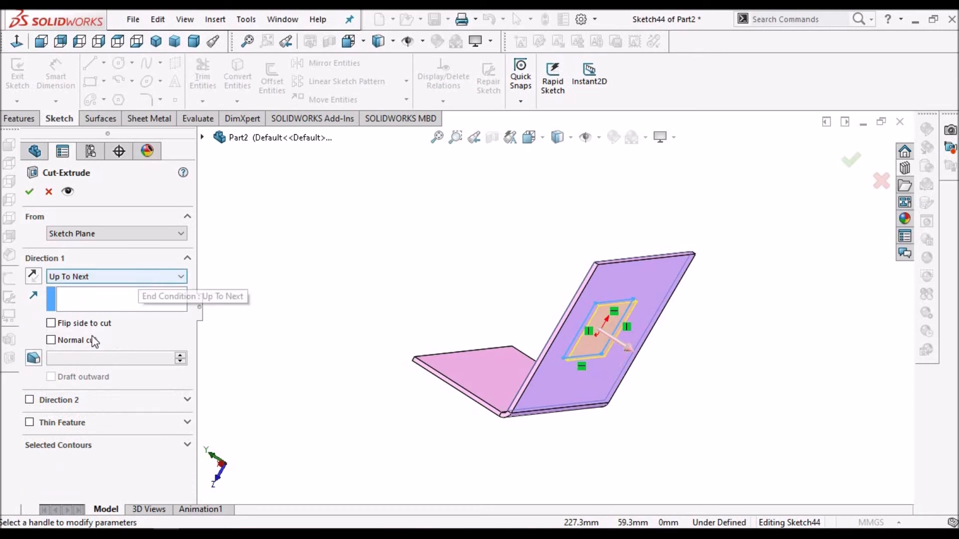
{"action": "left_click", "coordinate": [51, 341]}
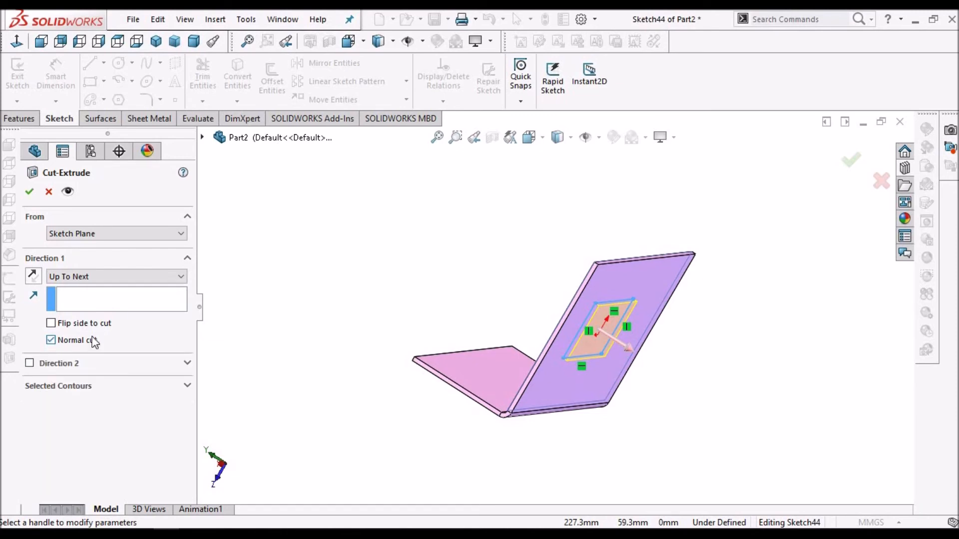
{"action": "mouse_move", "coordinate": [572, 274]}
{"action": "middle_mouse_down"}
{"action": "mouse_move", "coordinate": [621, 268]}
{"action": "mouse_move", "coordinate": [591, 275]}
{"action": "mouse_move", "coordinate": [583, 387]}
{"action": "mouse_move", "coordinate": [591, 426]}
{"action": "mouse_move", "coordinate": [496, 408]}
{"action": "middle_mouse_up"}
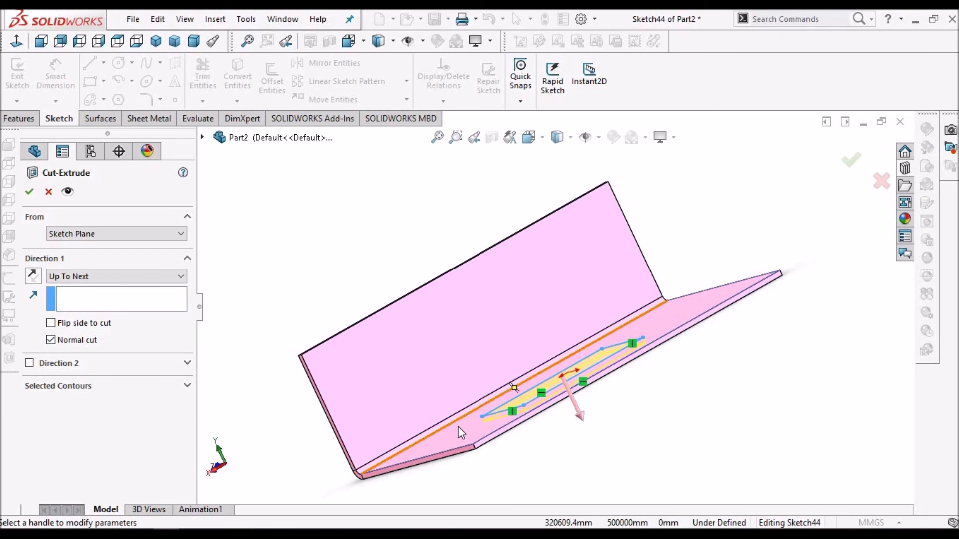
{"action": "left_click", "coordinate": [30, 191]}
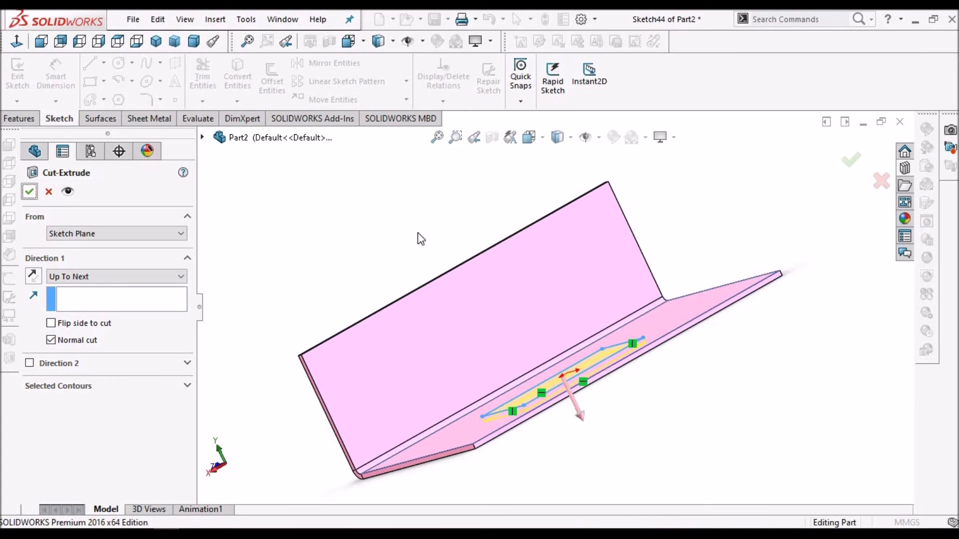
{"action": "left_click", "coordinate": [854, 157]}
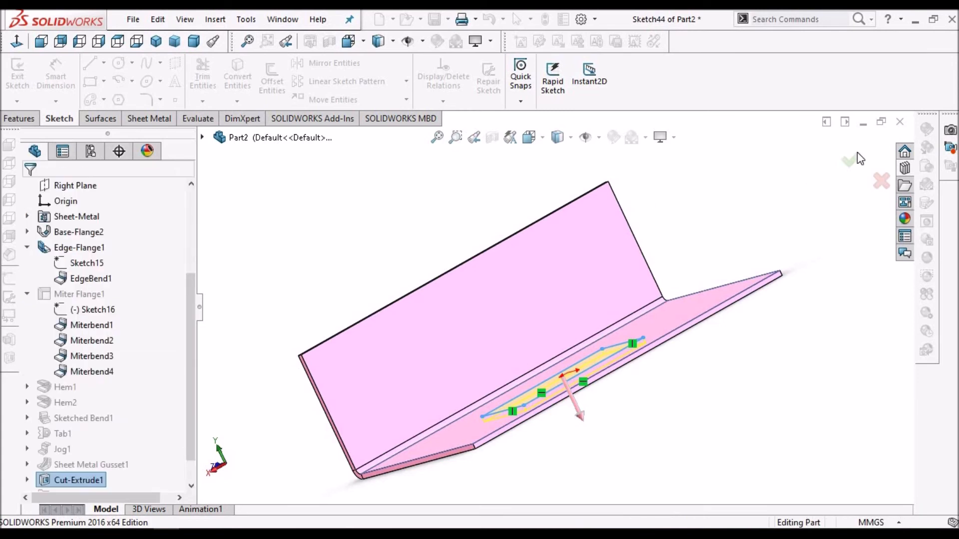
{"action": "scroll", "coordinate": [545, 271], "scroll_direction": "up", "scroll_amount": 2}
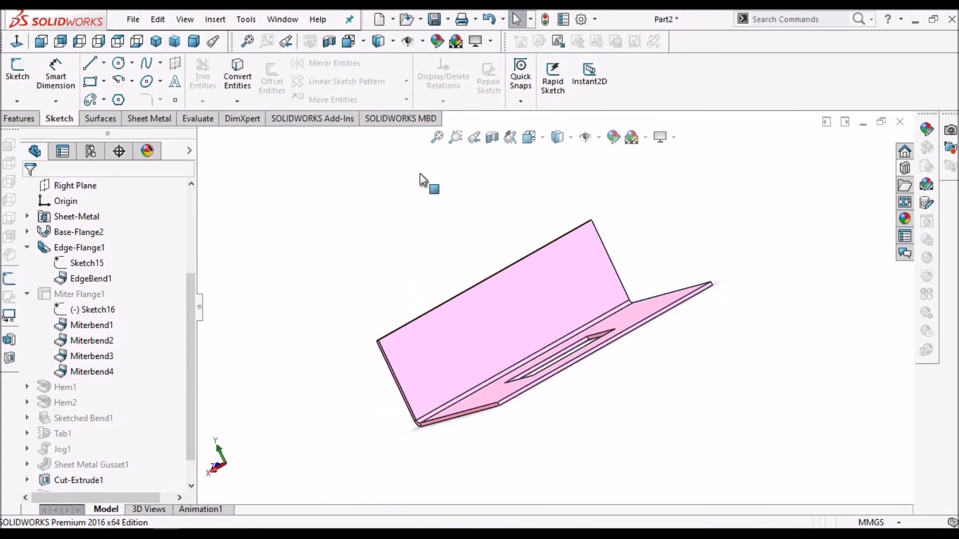
- Start a Simple Hole on the inner face of the base flange, between the rectangular cutout and the flange's short edge
{"action": "left_click", "coordinate": [149, 118]}
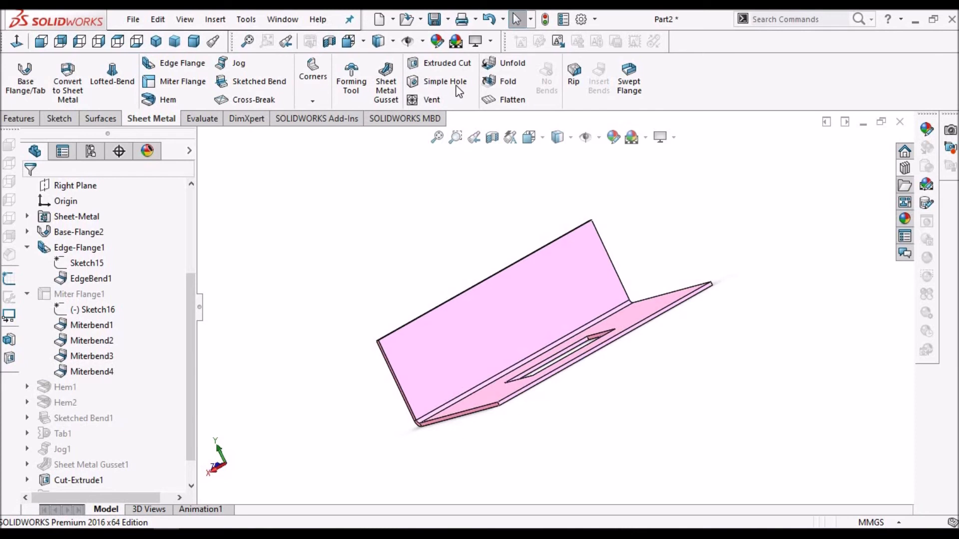
{"action": "left_click", "coordinate": [25, 123]}
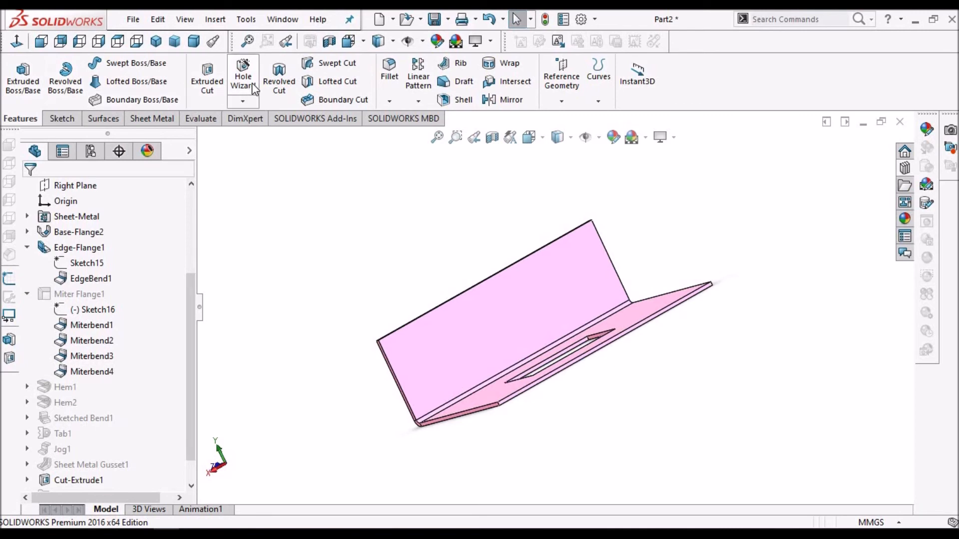
{"action": "left_click", "coordinate": [151, 118]}
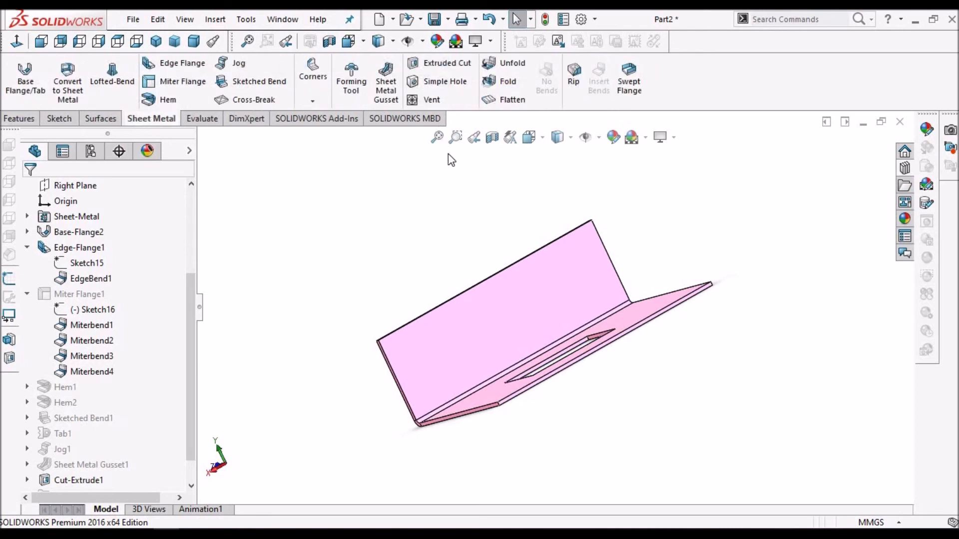
{"action": "middle_click_drag", "start_coordinate": [543, 281], "coordinate": [592, 382]}
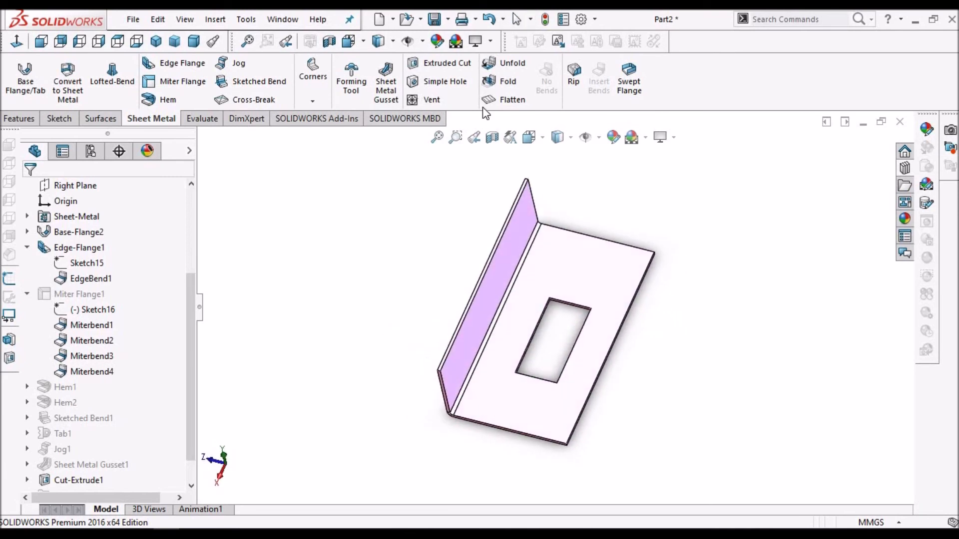
{"action": "left_click", "coordinate": [451, 80]}
{"action": "left_click", "coordinate": [597, 269]}
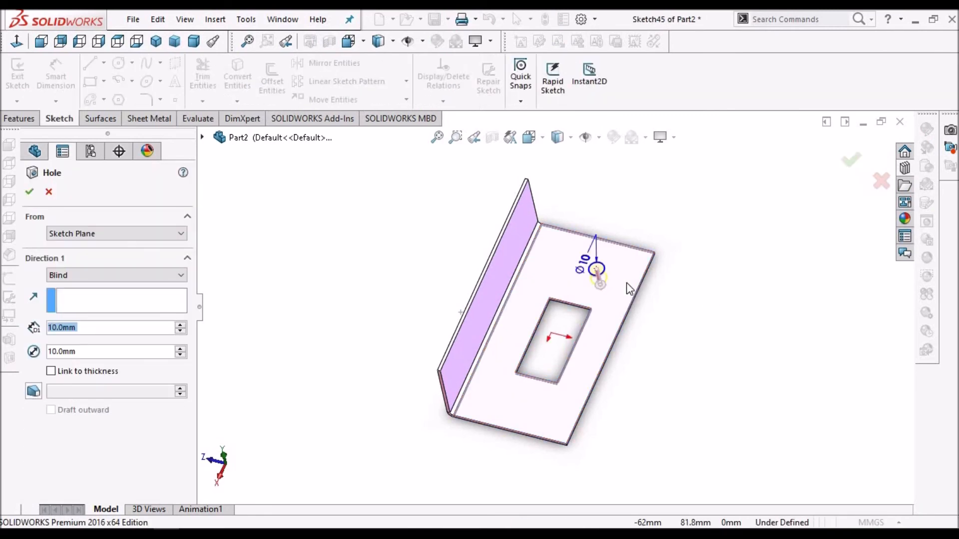
- Create the 10 mm diameter hole with a blind depth of 30 mm
{"action": "scroll", "coordinate": [628, 288], "scroll_direction": "down", "scroll_amount": 3}
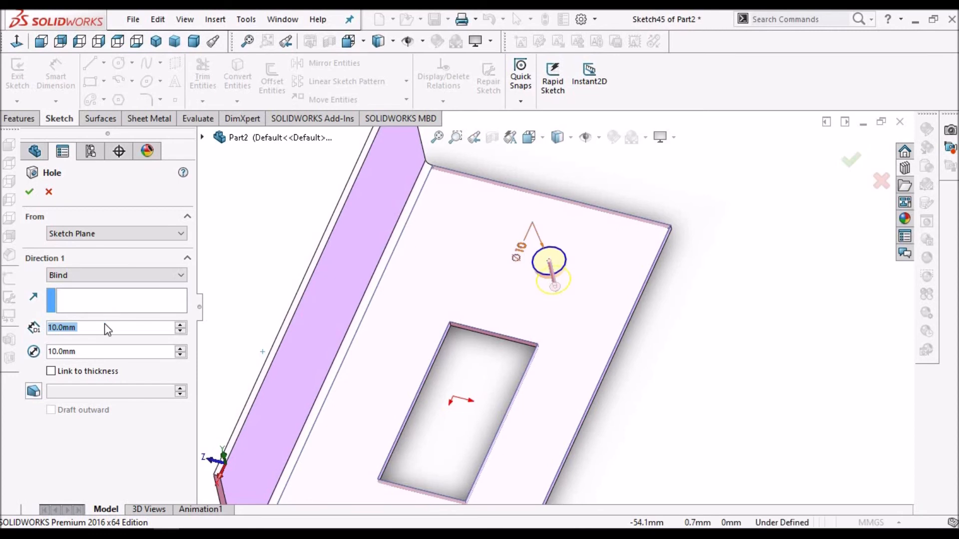
{"action": "type", "text": "30"}
{"action": "key", "text": "Return"}
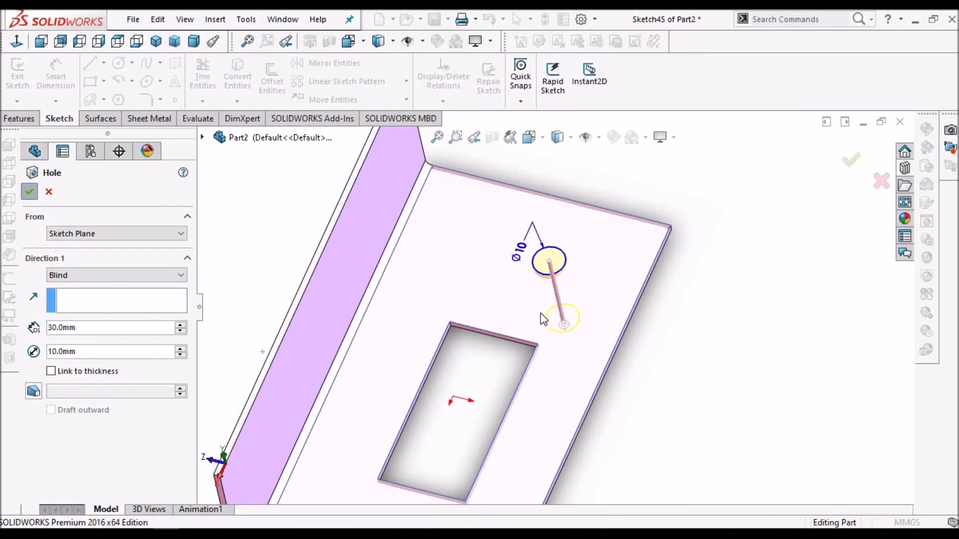
{"action": "key", "text": "Return"}
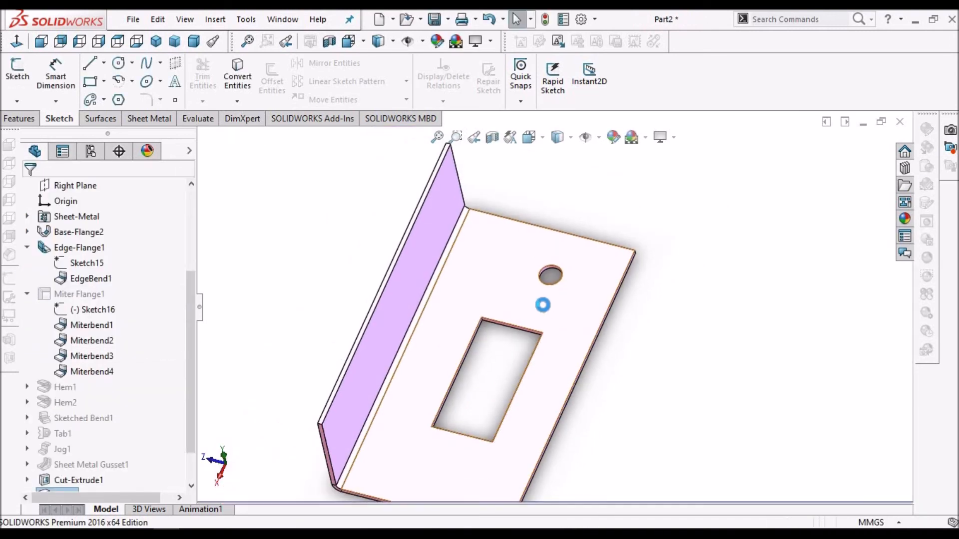
{"action": "middle_click_drag", "start_coordinate": [520, 250], "coordinate": [476, 240]}
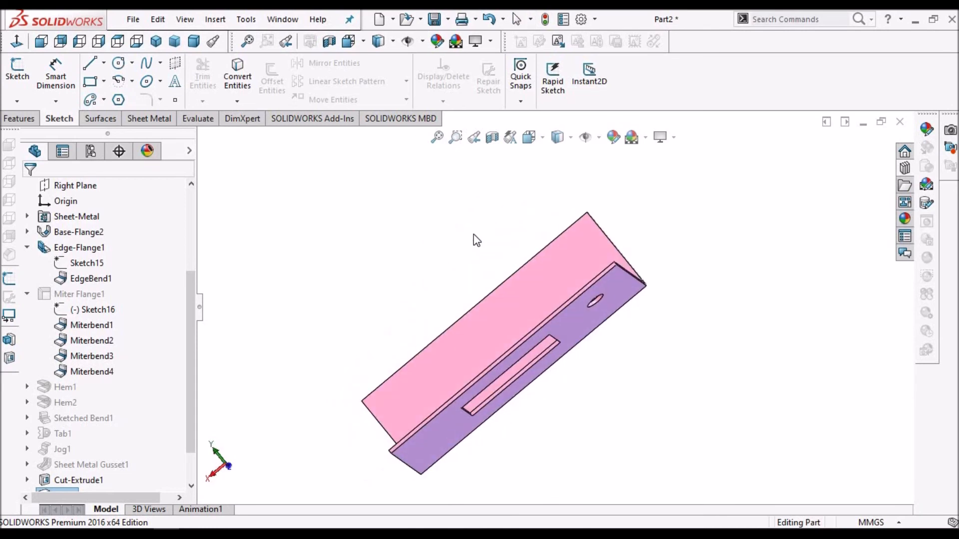
- Edit the simple hole feature so that its depth is linked to the sheet thickness
{"action": "scroll", "coordinate": [77, 454], "scroll_direction": "down", "scroll_amount": 1}
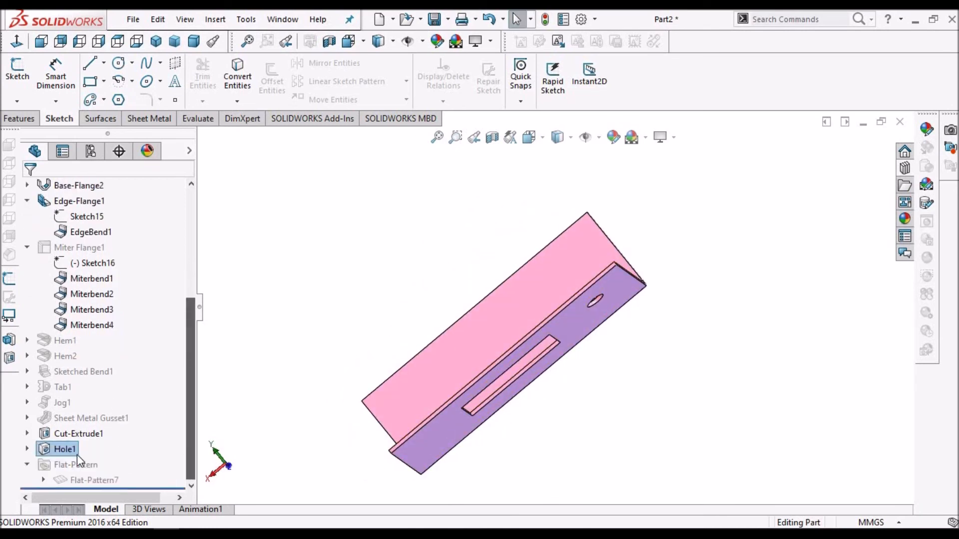
{"action": "right_click", "coordinate": [60, 449]}
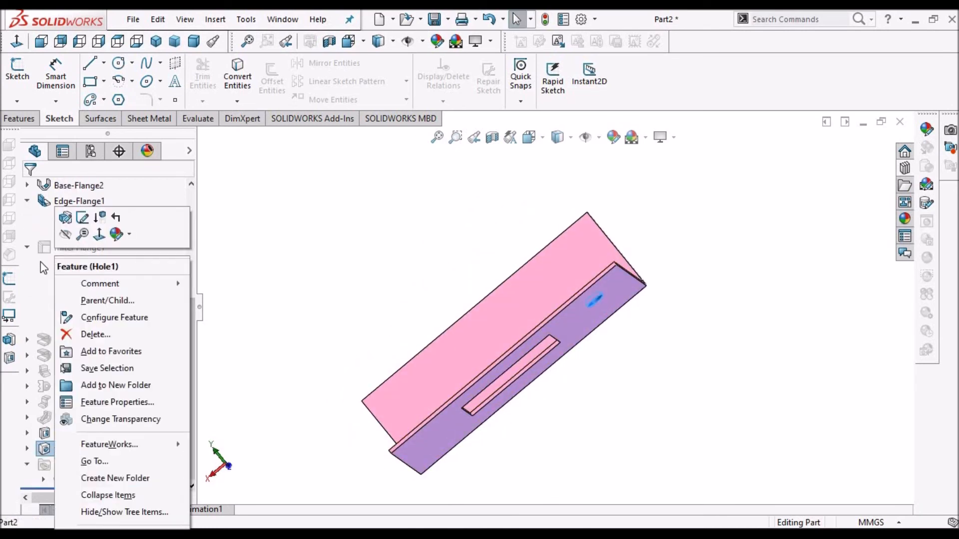
{"action": "left_click", "coordinate": [79, 220]}
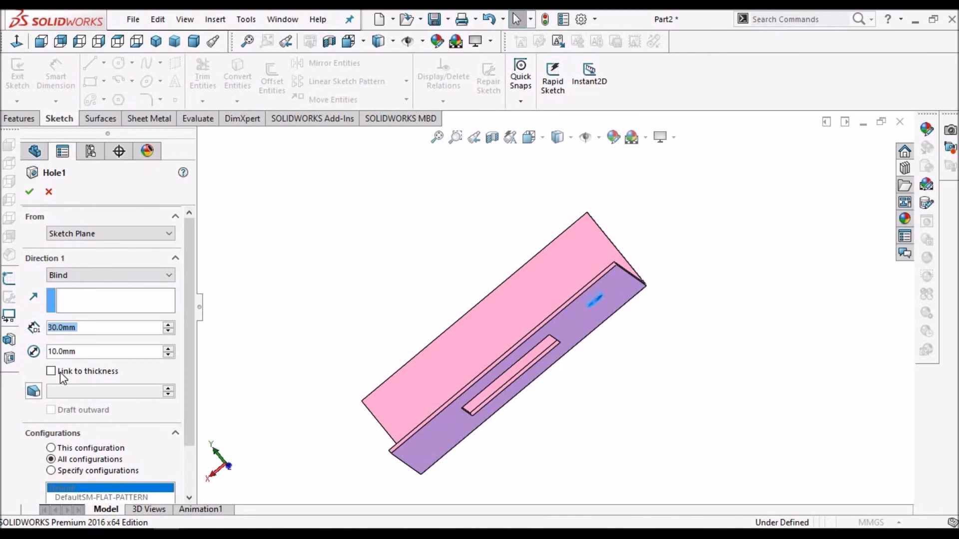
{"action": "left_click", "coordinate": [51, 372]}
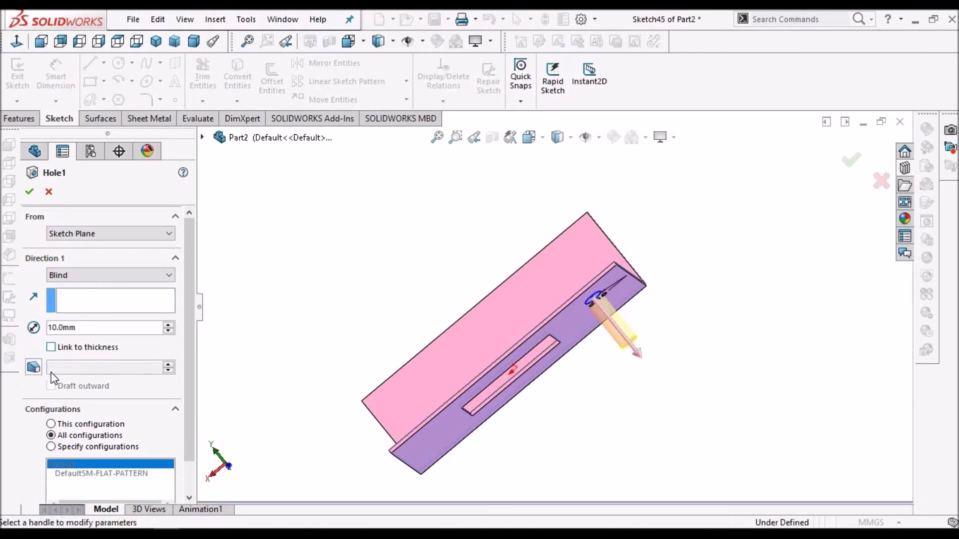
{"action": "scroll", "coordinate": [626, 296], "scroll_direction": "up", "scroll_amount": 4}
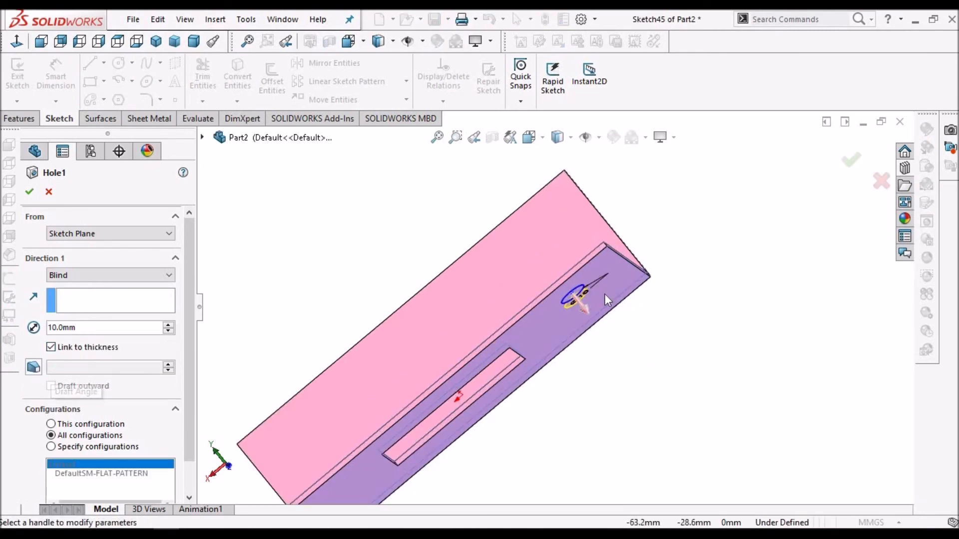
{"action": "middle_click_drag", "start_coordinate": [621, 339], "coordinate": [615, 356]}
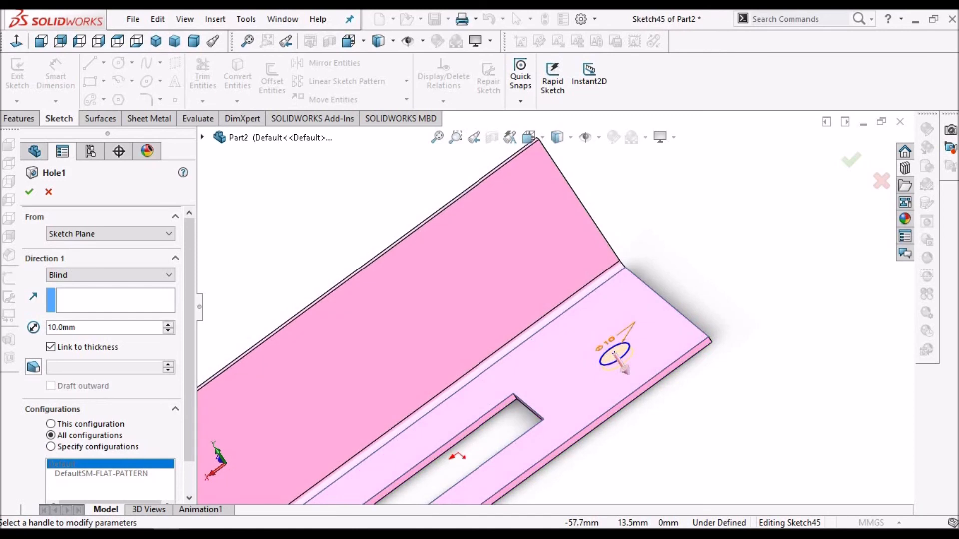
{"action": "left_click", "coordinate": [35, 193]}
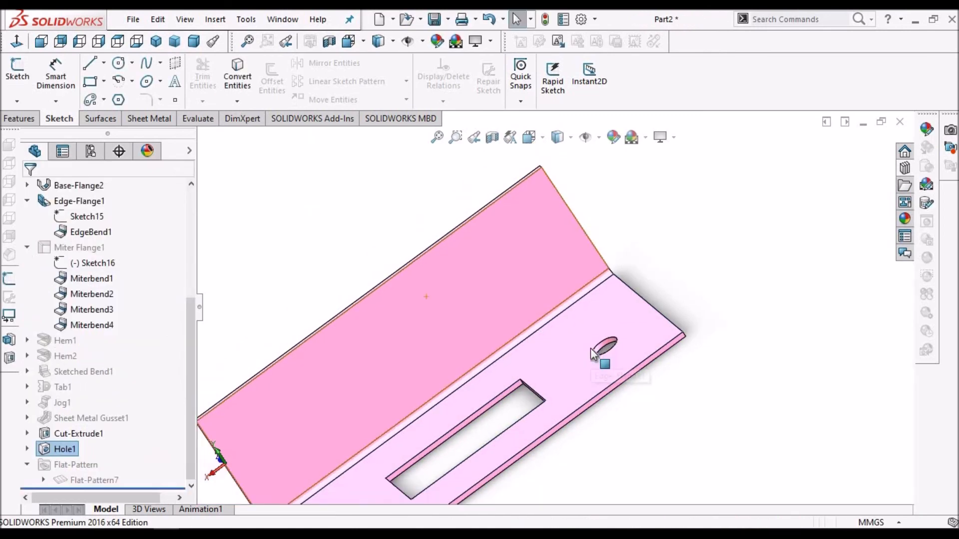
{"action": "middle_click_drag", "start_coordinate": [618, 365], "coordinate": [628, 330]}
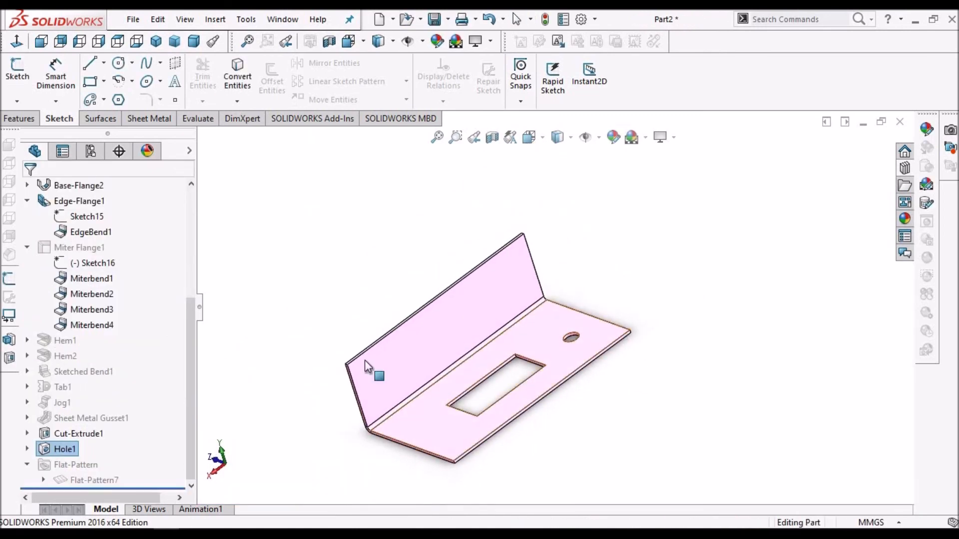
- Open the simple hole's sketch to examine its circle and diameter dimension, and exit the sketch
{"action": "left_click", "coordinate": [27, 450]}
{"action": "left_click", "coordinate": [90, 463]}
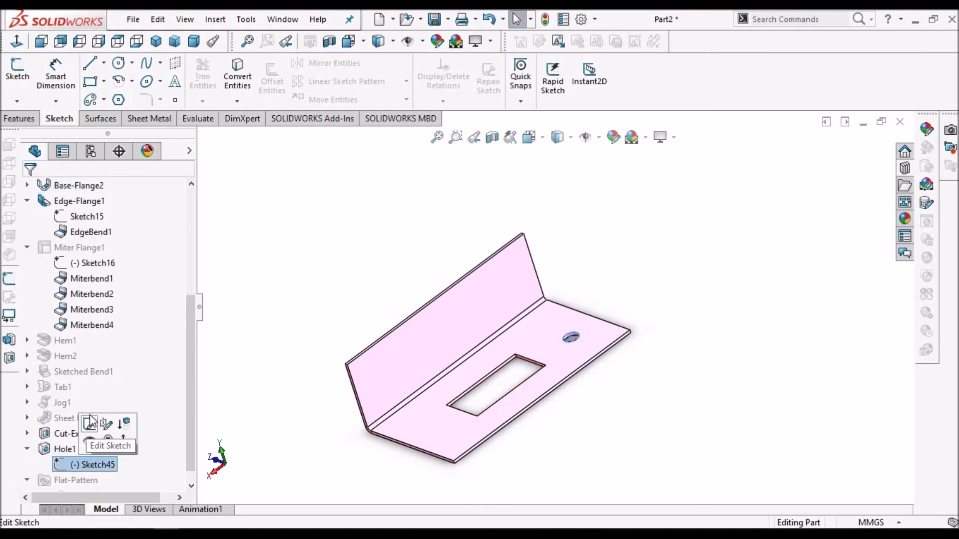
{"action": "left_click", "coordinate": [91, 423]}
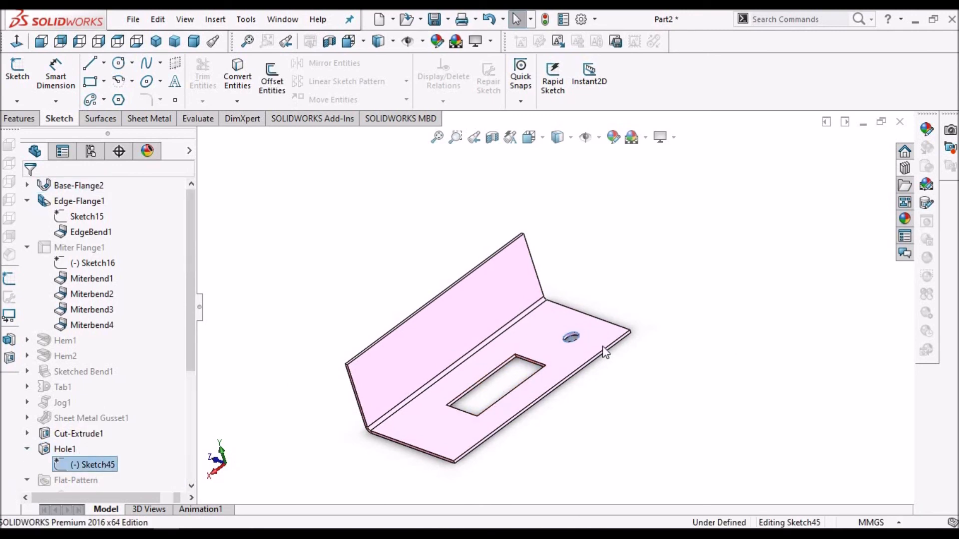
{"action": "scroll", "coordinate": [598, 343], "scroll_direction": "down", "scroll_amount": 2}
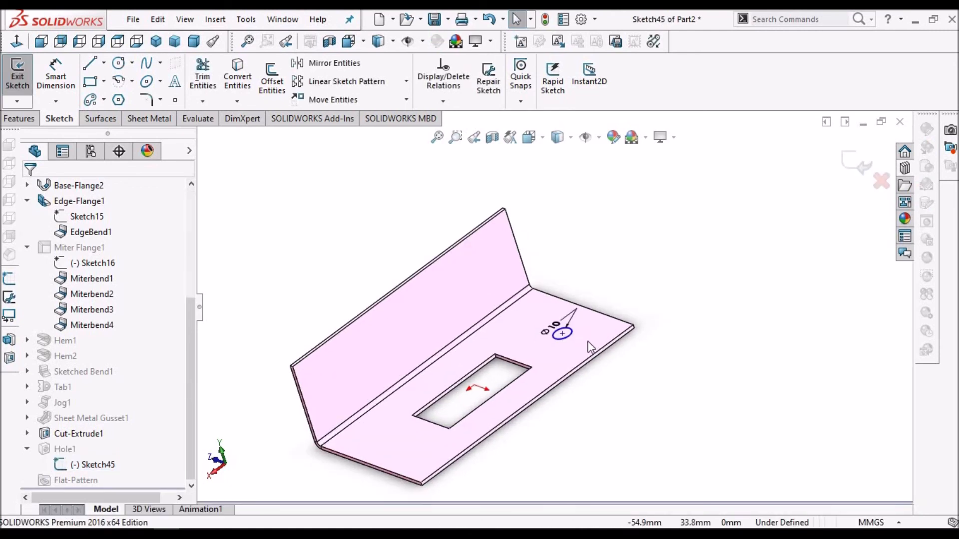
{"action": "scroll", "coordinate": [592, 348], "scroll_direction": "down", "scroll_amount": 2}
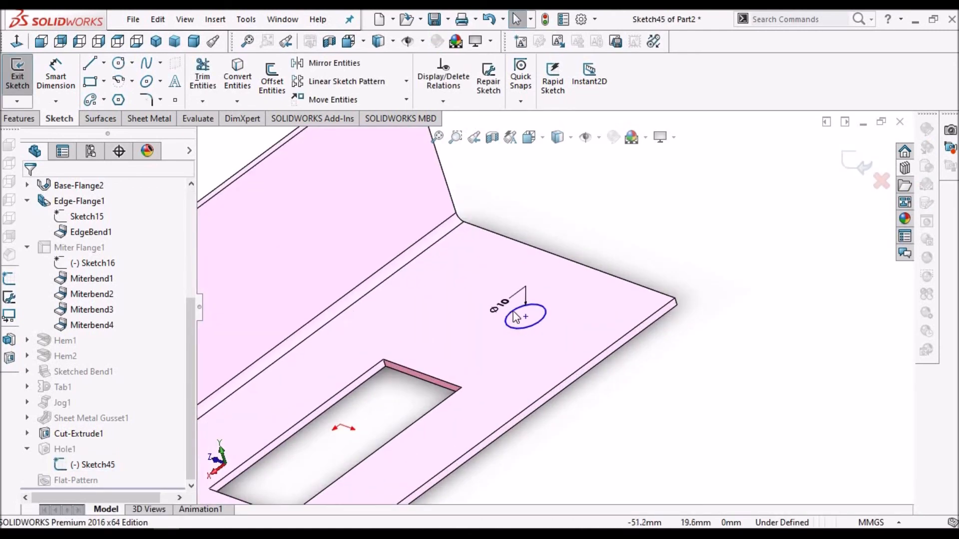
{"action": "left_click", "coordinate": [855, 166]}
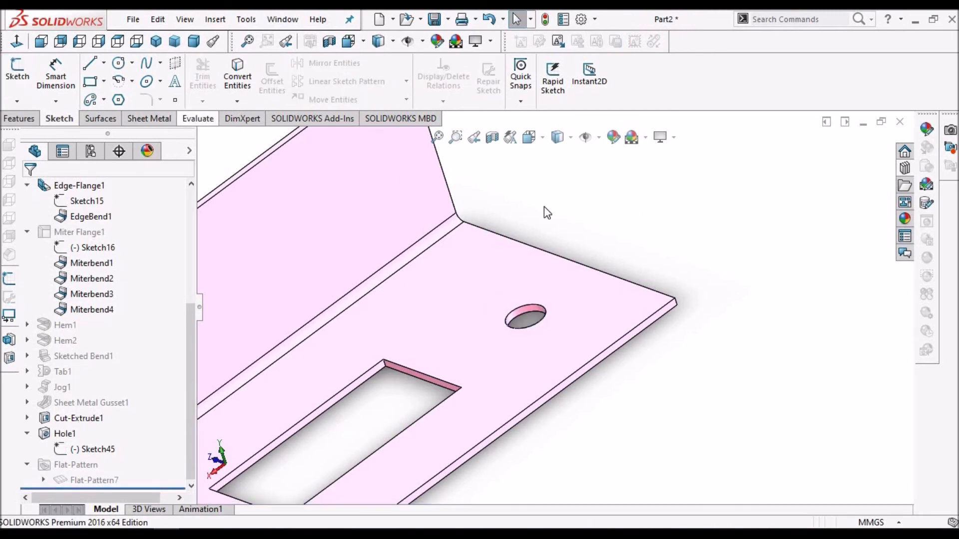
{"action": "scroll", "coordinate": [504, 198], "scroll_direction": "up", "scroll_amount": 1}
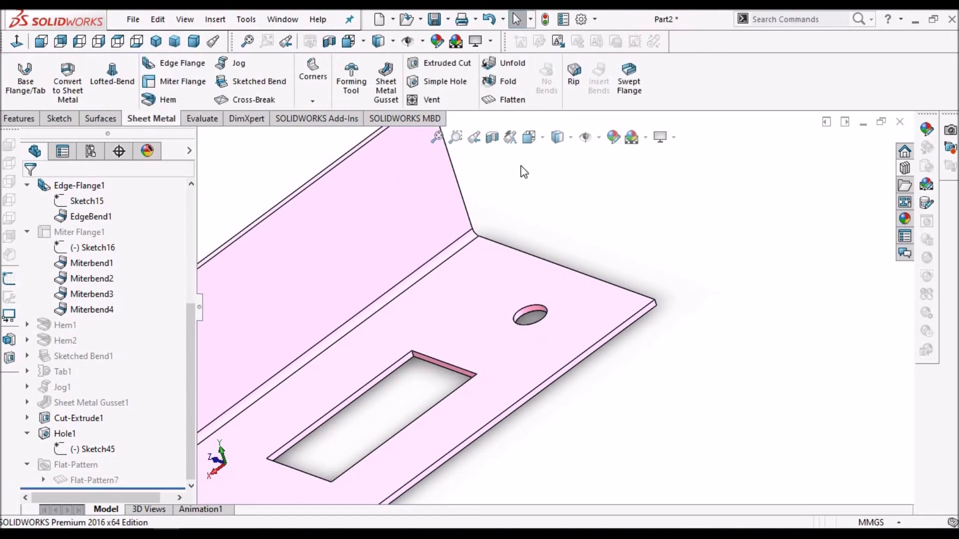
{"action": "key", "text": "f"}
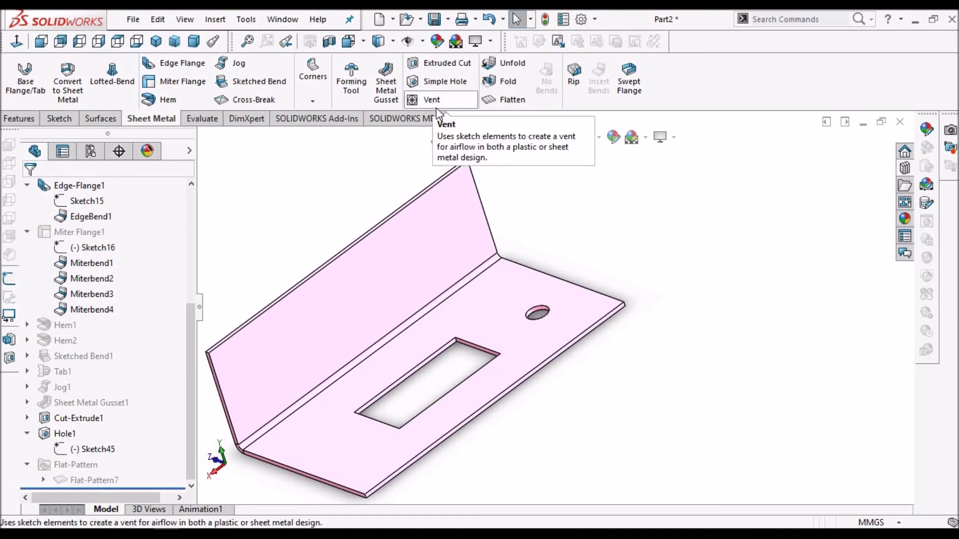
{"action": "scroll", "coordinate": [512, 184], "scroll_direction": "up", "scroll_amount": 2}
{"action": "scroll", "coordinate": [360, 256], "scroll_direction": "down", "scroll_amount": 1}
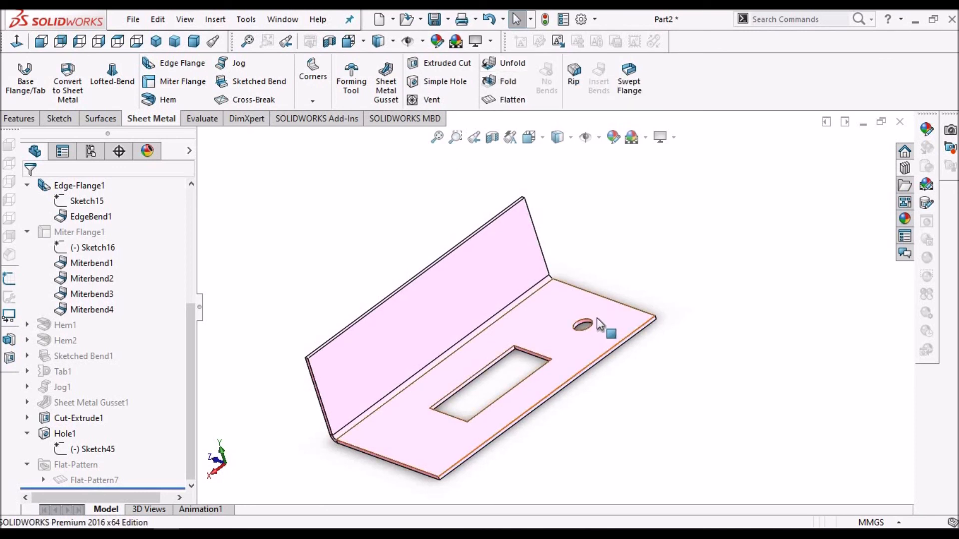
{"action": "scroll", "coordinate": [598, 318], "scroll_direction": "down", "scroll_amount": 2}
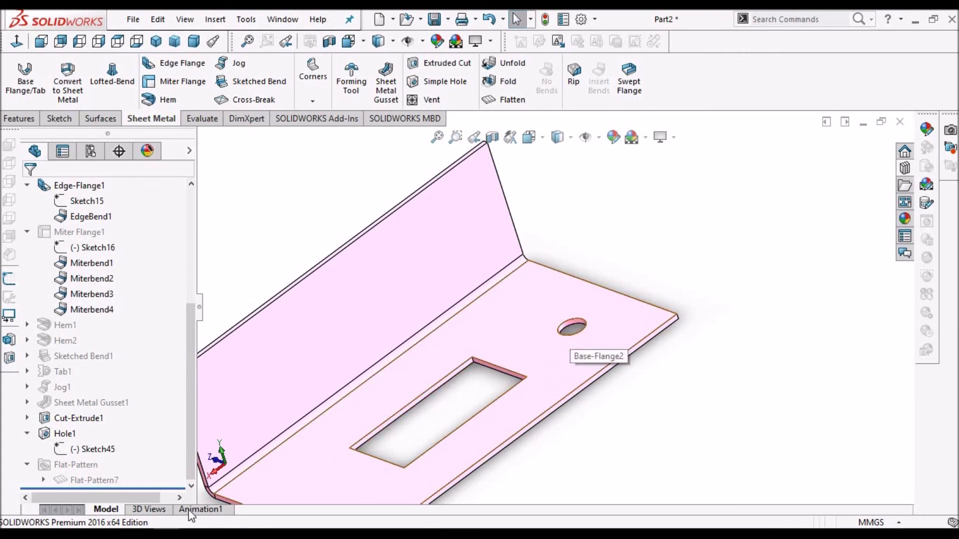
- Roll the model back to just after the suppressed sheet metal gusset, before the extruded cut and the hole
{"action": "left_click_drag", "start_coordinate": [175, 486], "coordinate": [175, 411]}
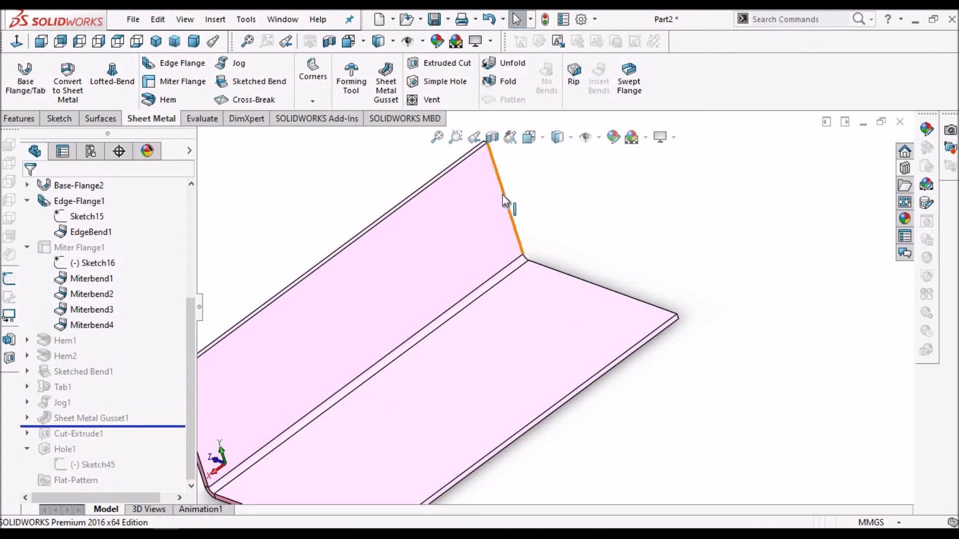
{"action": "scroll", "coordinate": [502, 195], "scroll_direction": "up", "scroll_amount": 3}
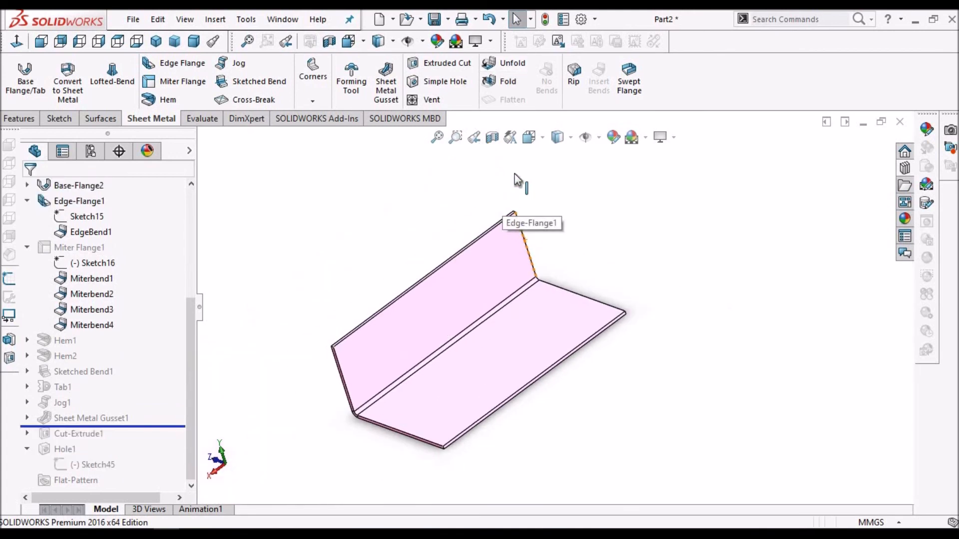
- Unfold all bends of the part, keeping the base flange's top face fixed
{"action": "left_click", "coordinate": [509, 65]}
{"action": "left_click", "coordinate": [518, 328]}
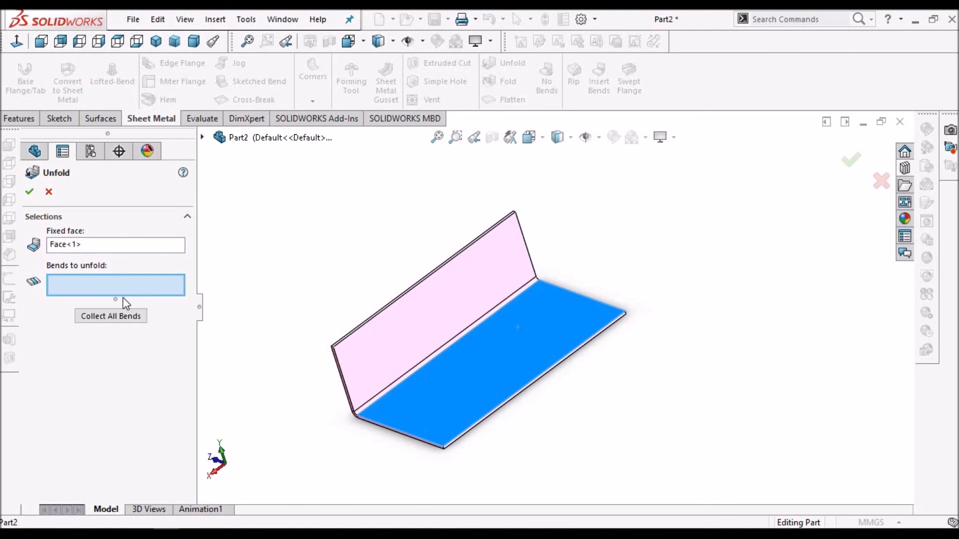
{"action": "left_click", "coordinate": [116, 316]}
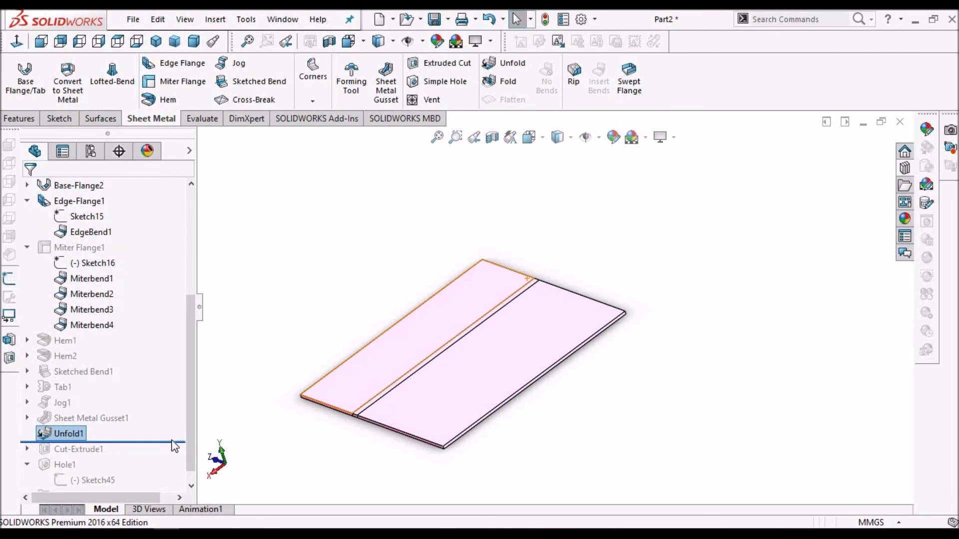
- Roll the model forward past the extruded cut and the simple hole so both apply to the unfolded sheet
{"action": "scroll", "coordinate": [164, 456], "scroll_direction": "down", "scroll_amount": 1}
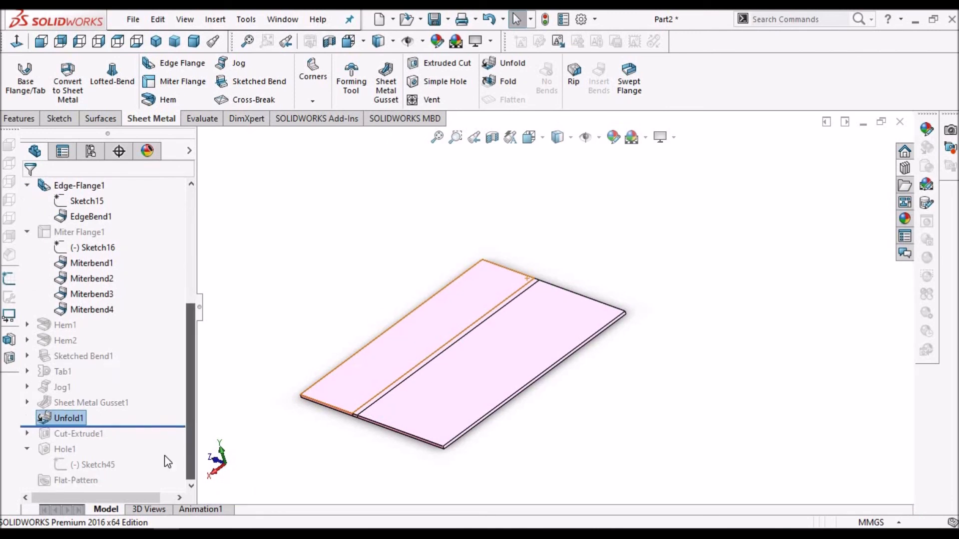
{"action": "left_click_drag", "start_coordinate": [172, 426], "coordinate": [160, 470]}
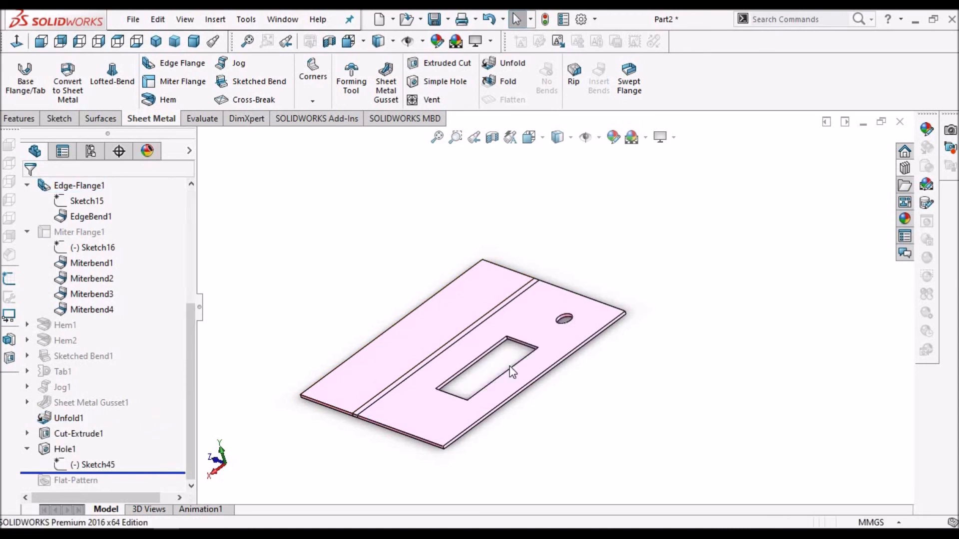
{"action": "scroll", "coordinate": [510, 369], "scroll_direction": "down", "scroll_amount": 2}
{"action": "middle_click_drag", "start_coordinate": [612, 306], "coordinate": [543, 356]}
{"action": "scroll", "coordinate": [540, 339], "scroll_direction": "up", "scroll_amount": 3}
{"action": "scroll", "coordinate": [580, 310], "scroll_direction": "down", "scroll_amount": 3}
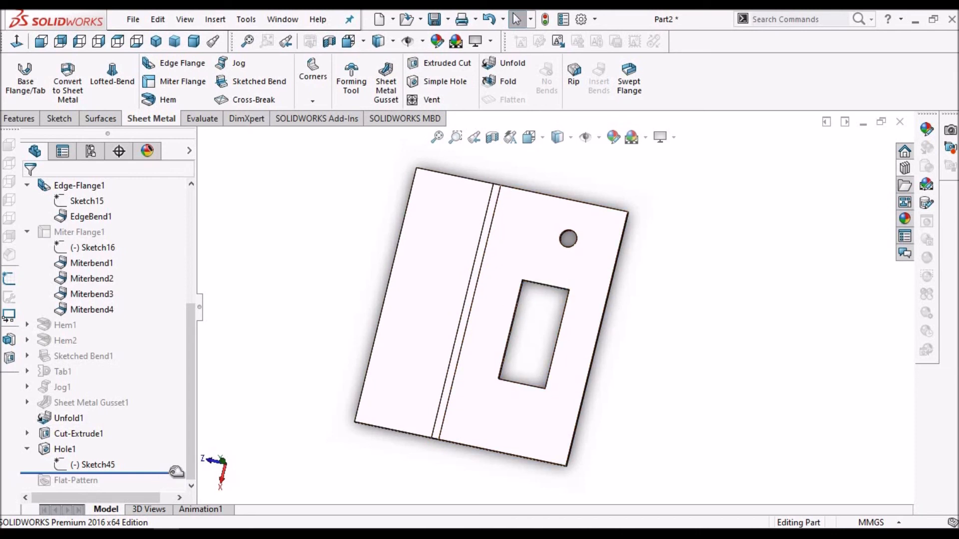
- Roll the model back to before the unfold feature for comparison and forward again to after the hole
{"action": "left_click_drag", "start_coordinate": [180, 467], "coordinate": [180, 411]}
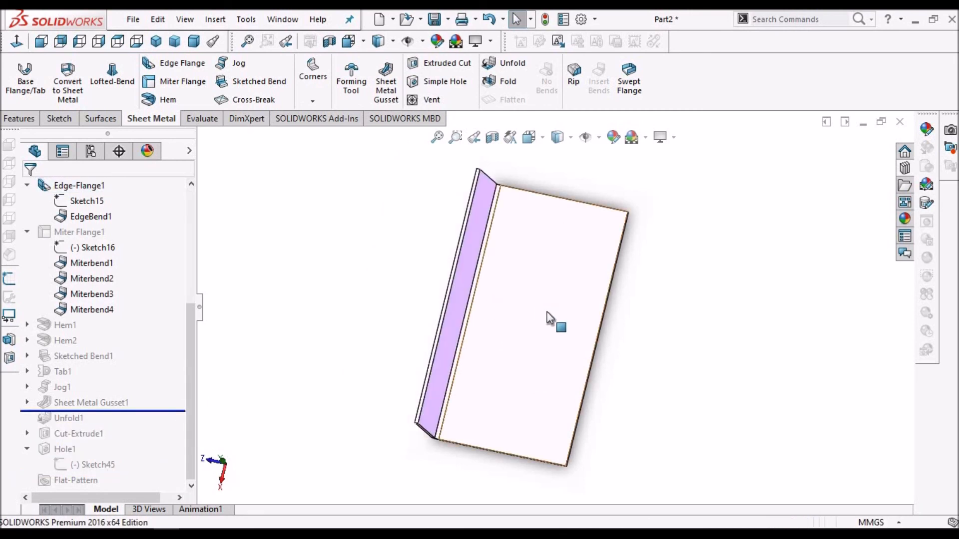
{"action": "left_click_drag", "start_coordinate": [177, 412], "coordinate": [173, 475]}
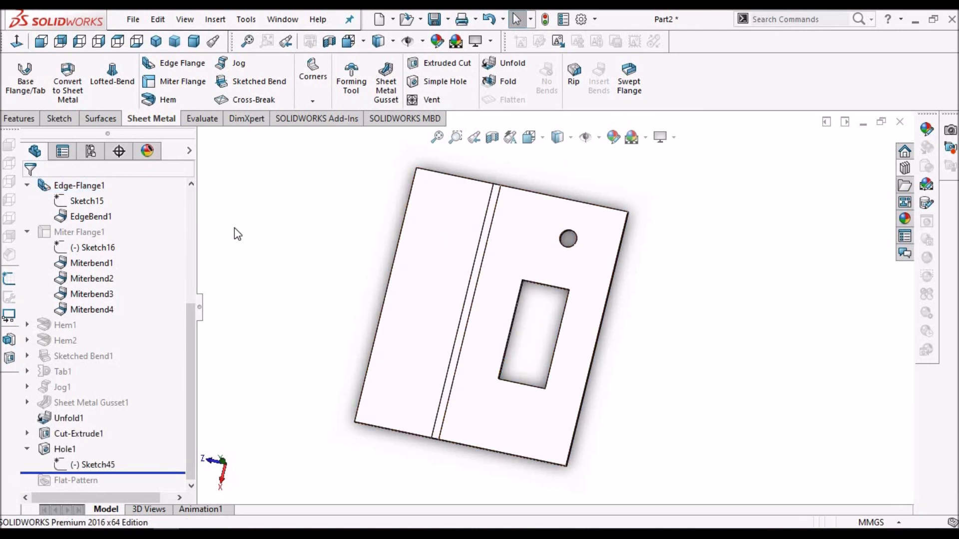
- Fold all unfolded bends back, keeping the base flange face with the cutouts fixed
{"action": "left_click", "coordinate": [512, 78]}
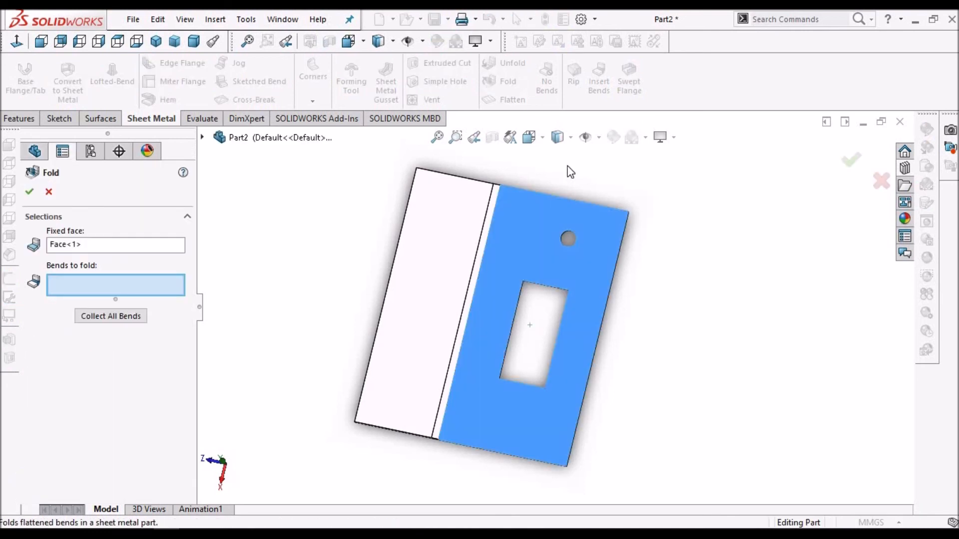
{"action": "left_click", "coordinate": [124, 315]}
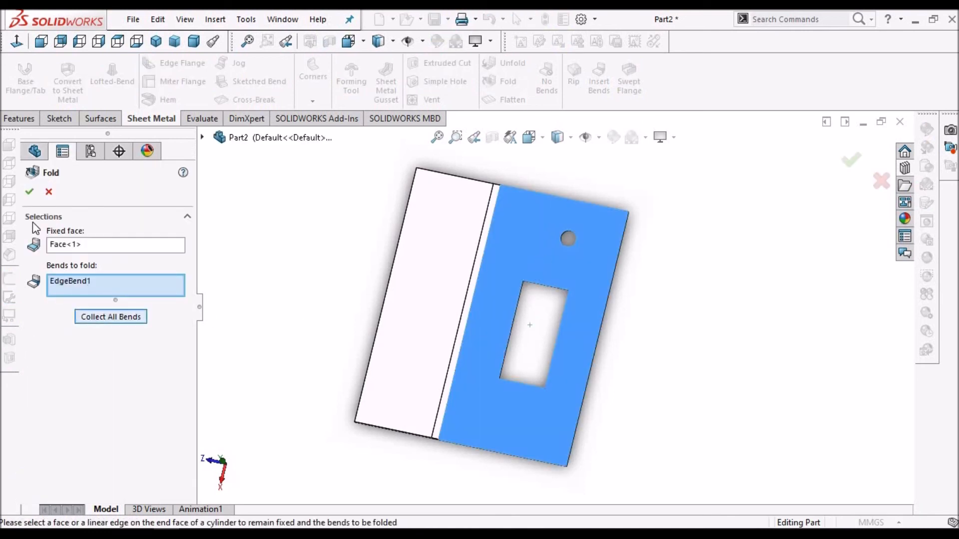
{"action": "left_click", "coordinate": [29, 191]}
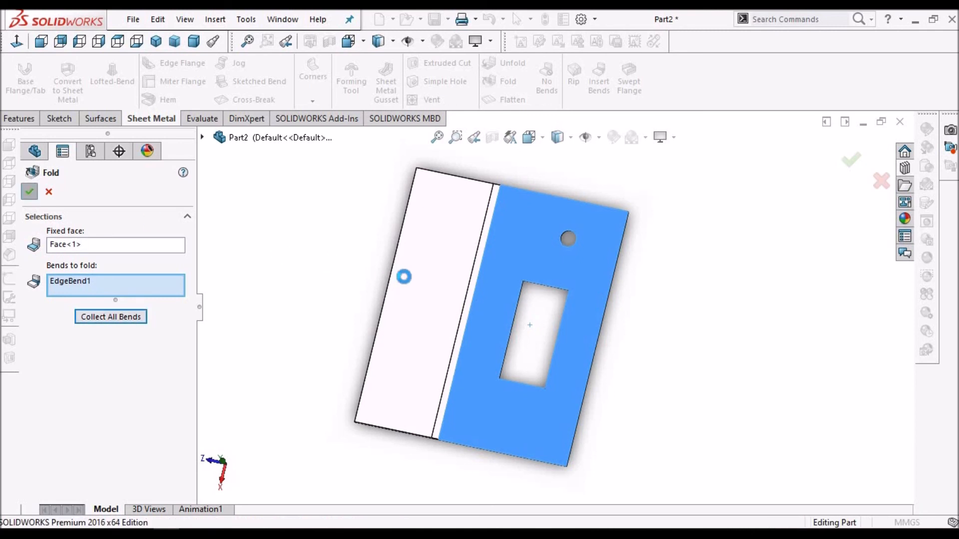
{"action": "middle_click_drag", "start_coordinate": [535, 231], "coordinate": [561, 273]}
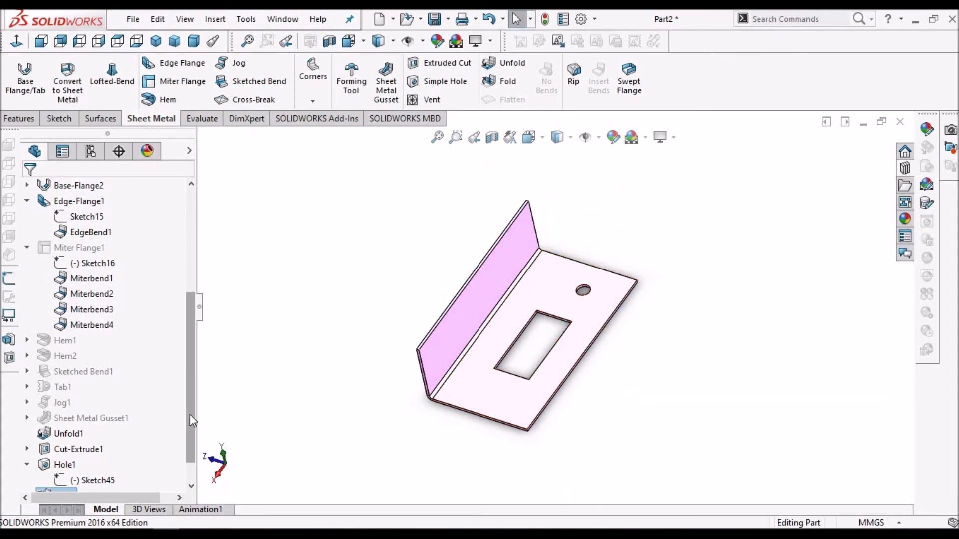
- Roll the model forward to the end of the feature tree, and flatten the part and return it to its folded state
{"action": "left_click_drag", "start_coordinate": [190, 415], "coordinate": [182, 460]}
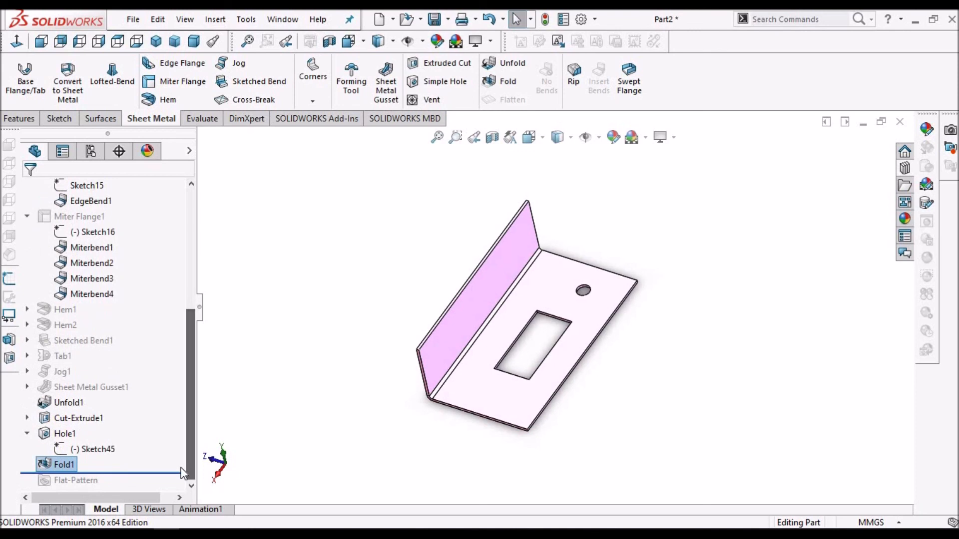
{"action": "left_click_drag", "start_coordinate": [156, 472], "coordinate": [153, 488]}
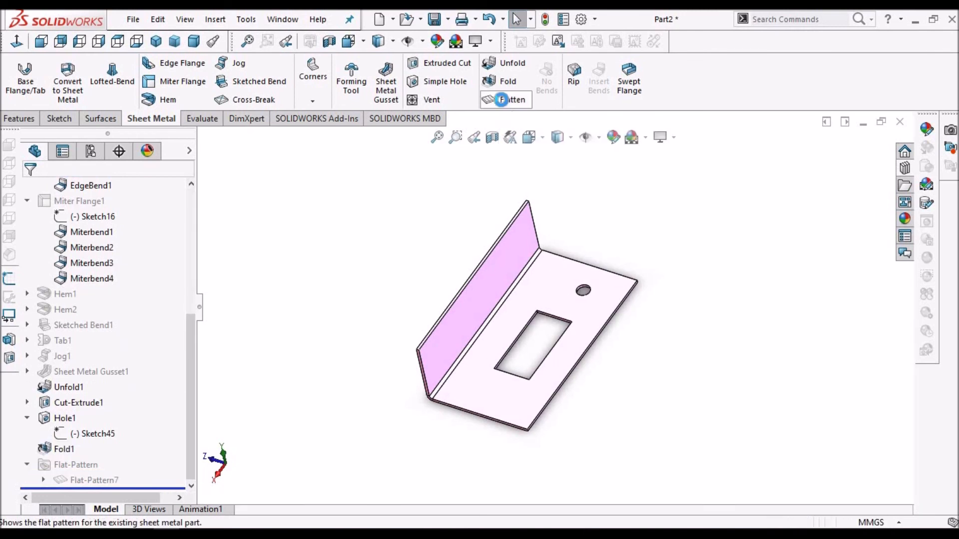
{"action": "left_click", "coordinate": [507, 100]}
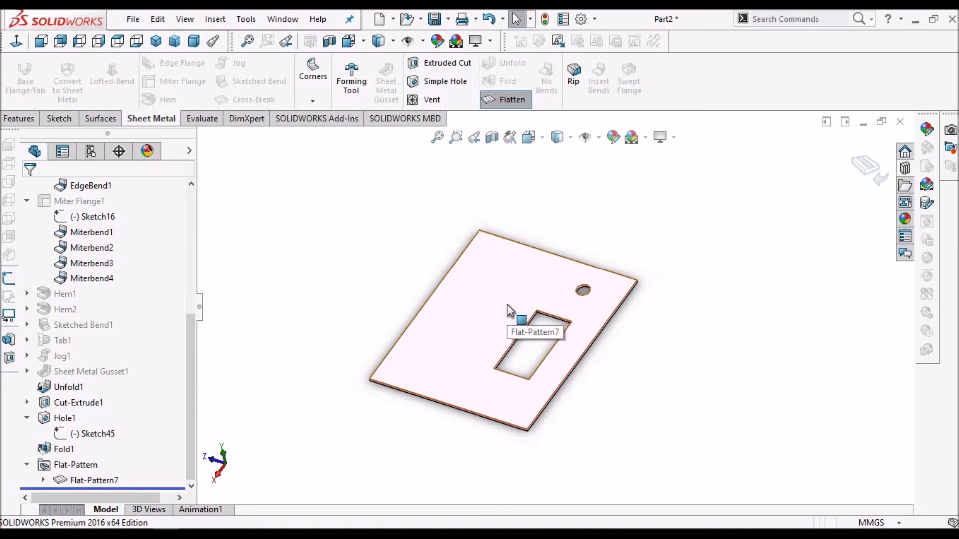
{"action": "left_click", "coordinate": [509, 100]}
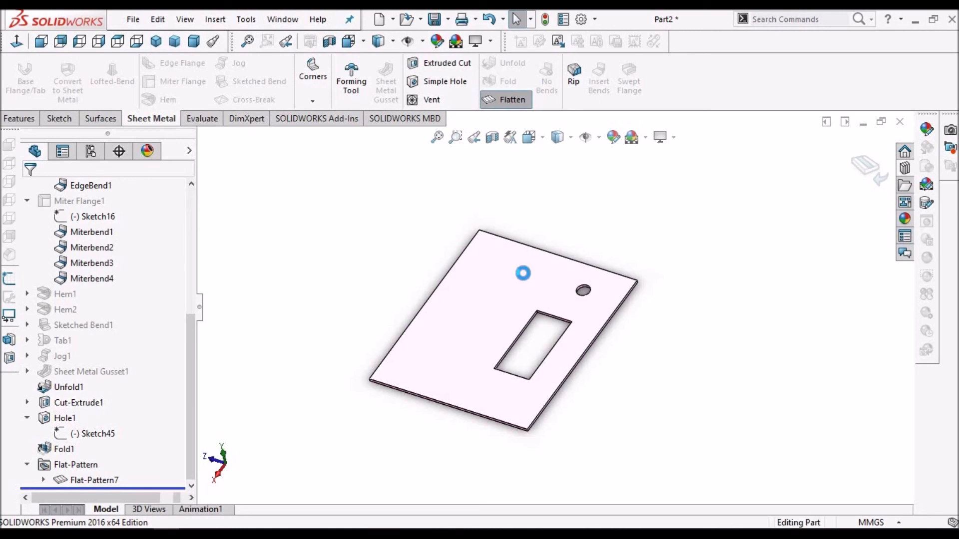